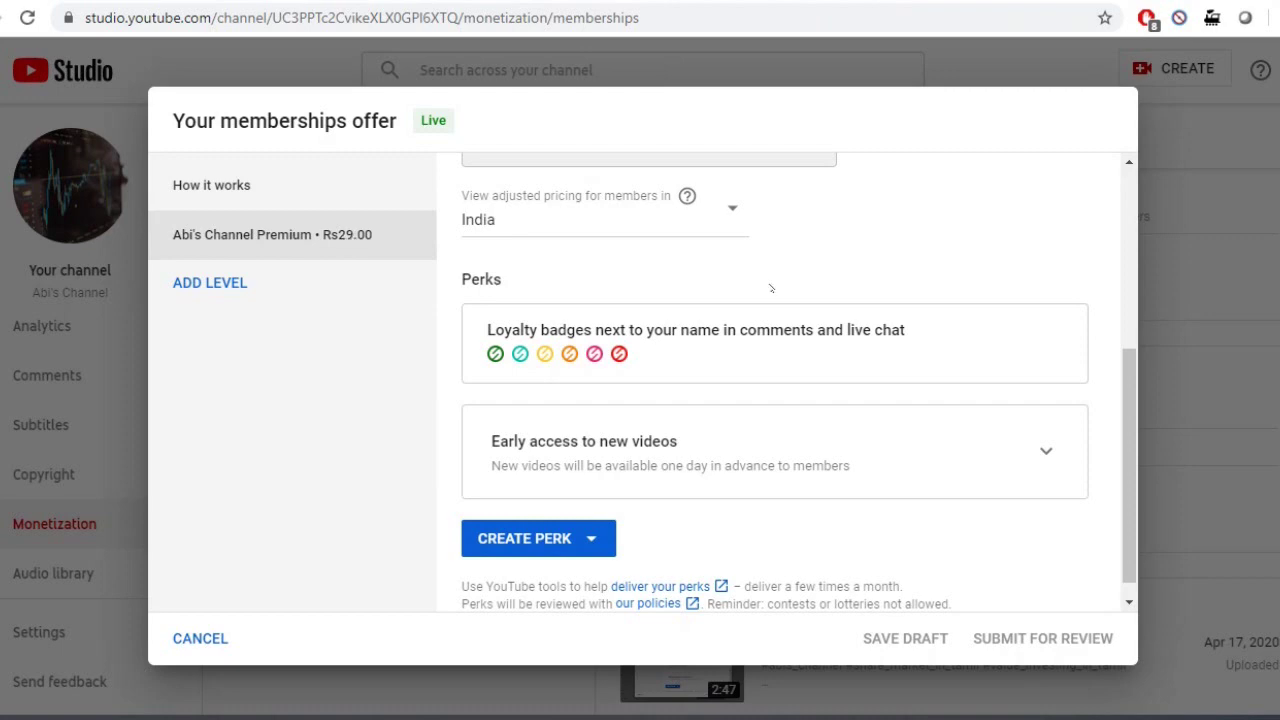
# Highlight the loyalty badges perk in the channel's memberships offer.
pyautogui.tripleClick(830, 332)
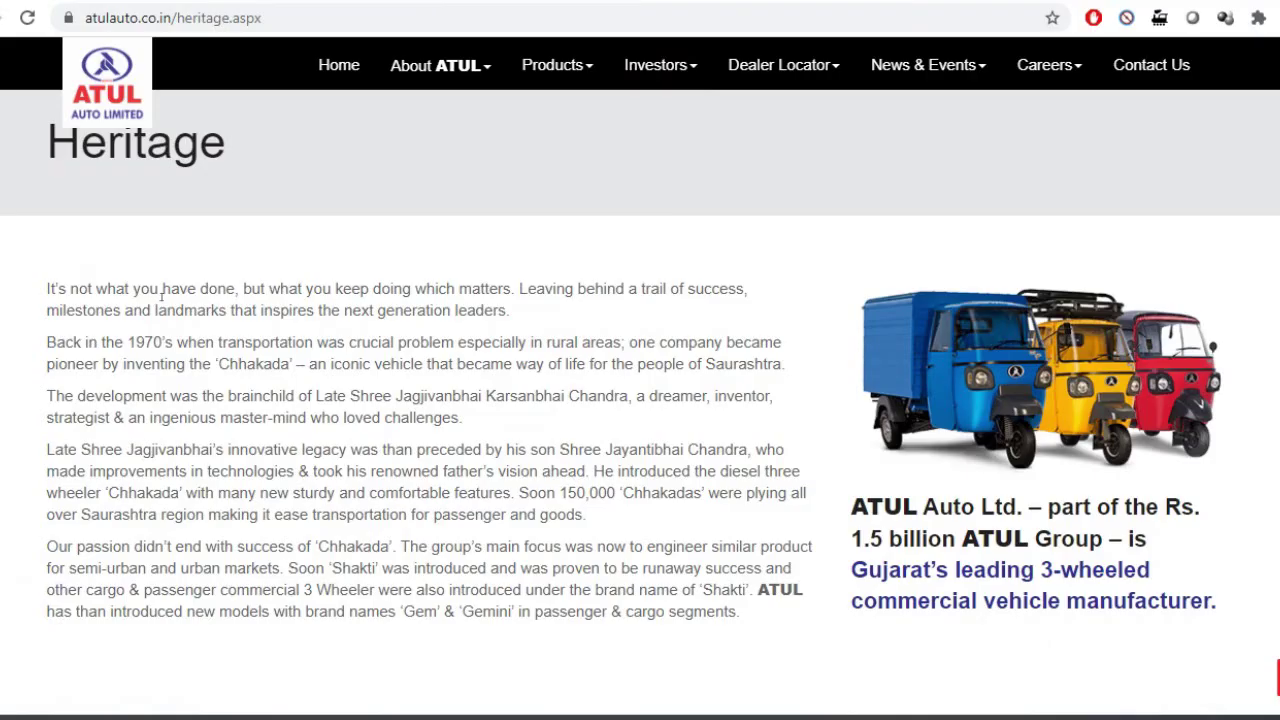
# Read the first two paragraphs of Atul Auto's Heritage page, highlighting the 1970s transportation passage and the word "Chhakada".
pyautogui.tripleClick(161, 296)
pyautogui.click(161, 296)
pyautogui.doubleClick(226, 296)
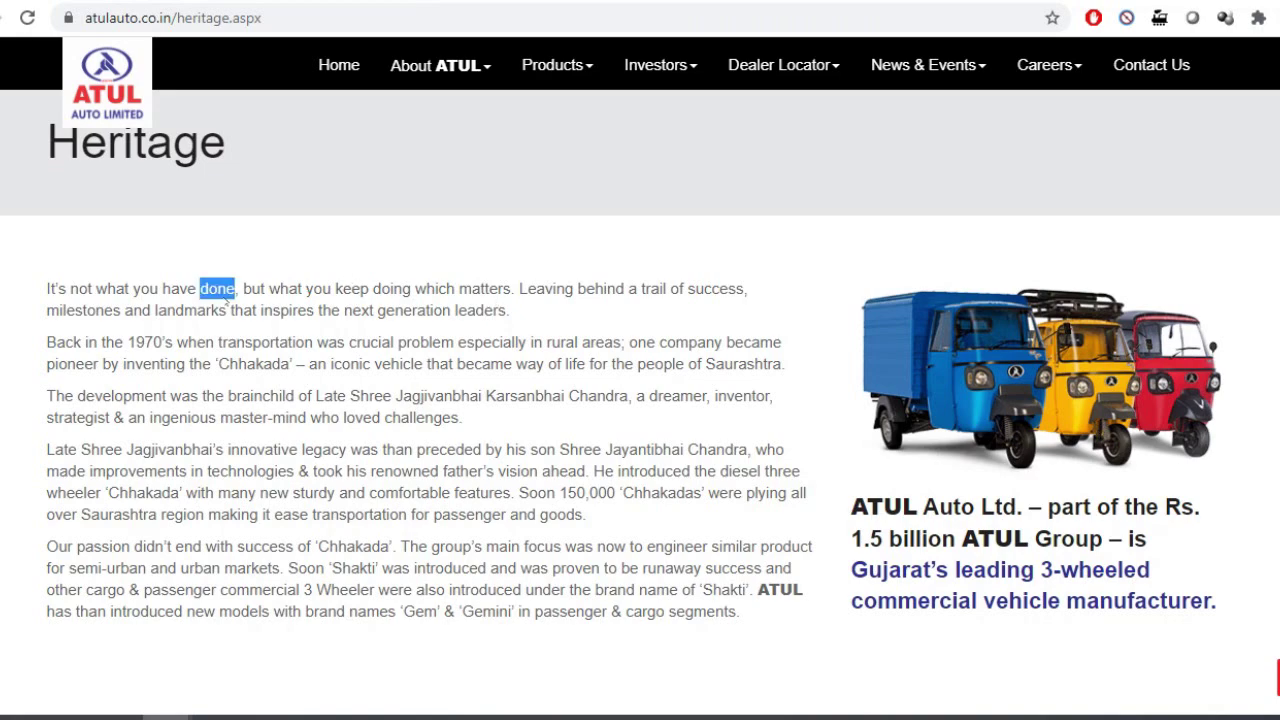
pyautogui.click(226, 300)
pyautogui.tripleClick(468, 357)
pyautogui.click(468, 357)
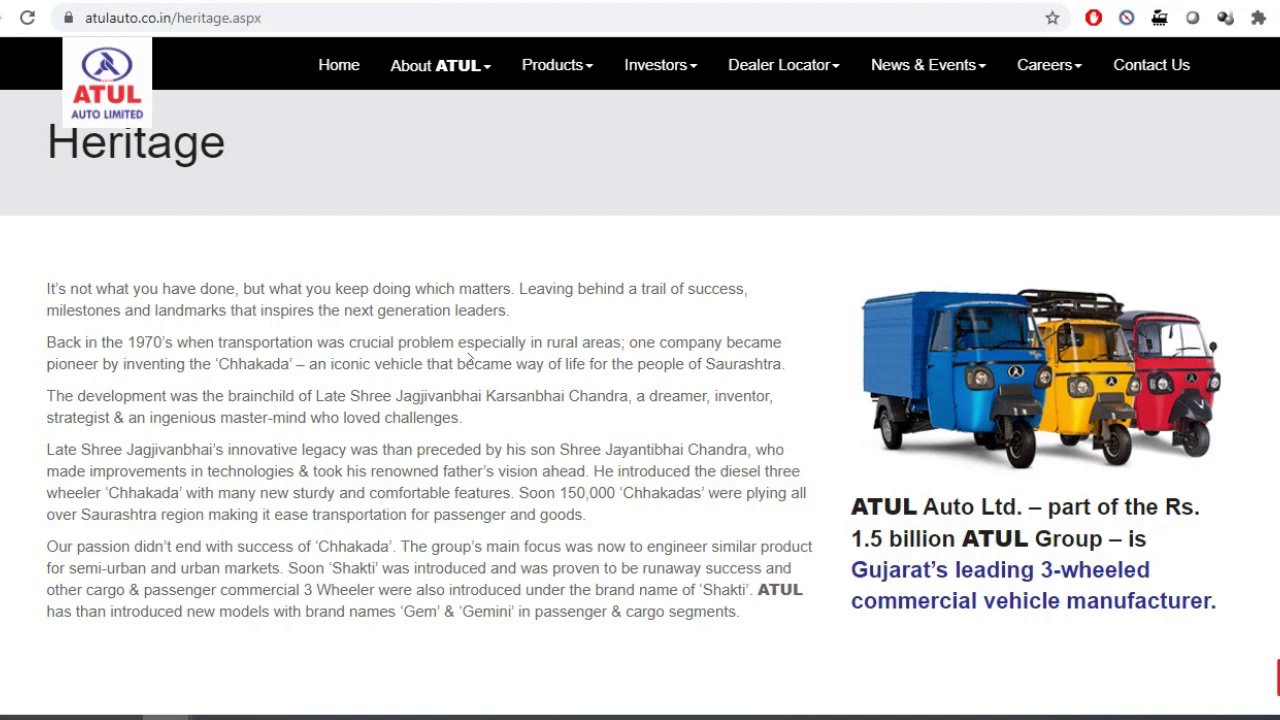
pyautogui.tripleClick(585, 343)
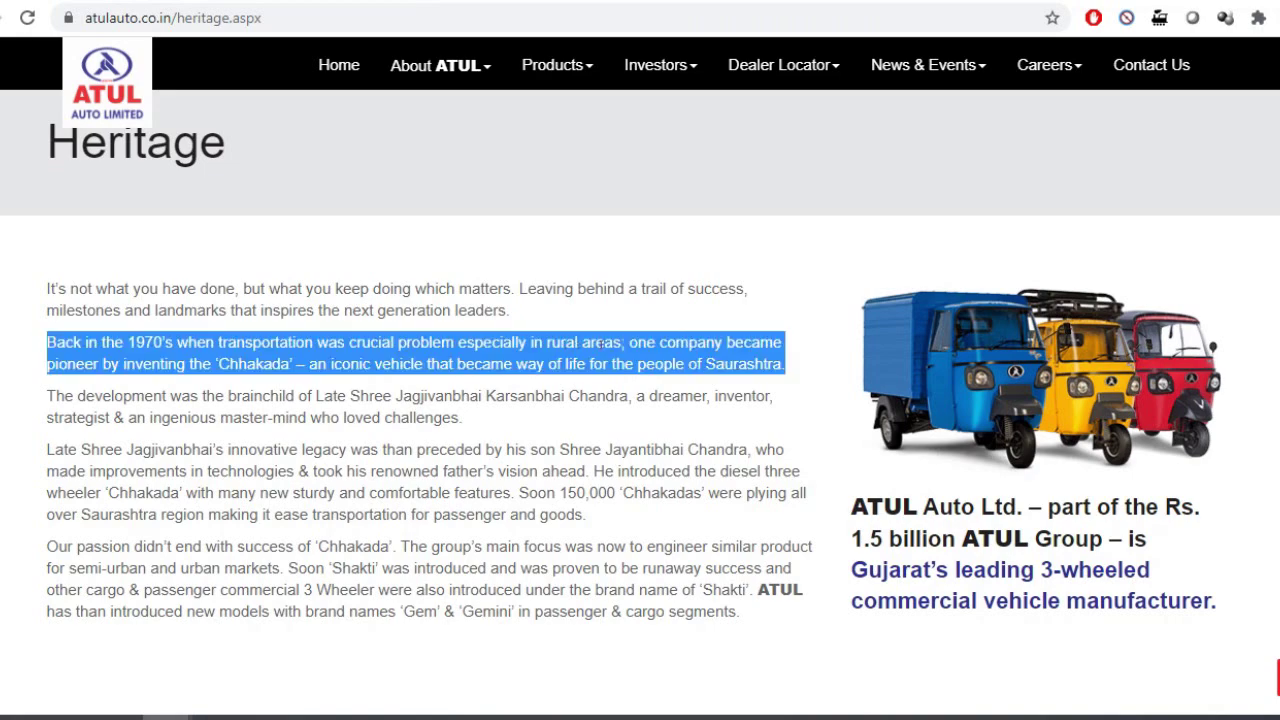
pyautogui.click(582, 344)
pyautogui.doubleClick(257, 364)
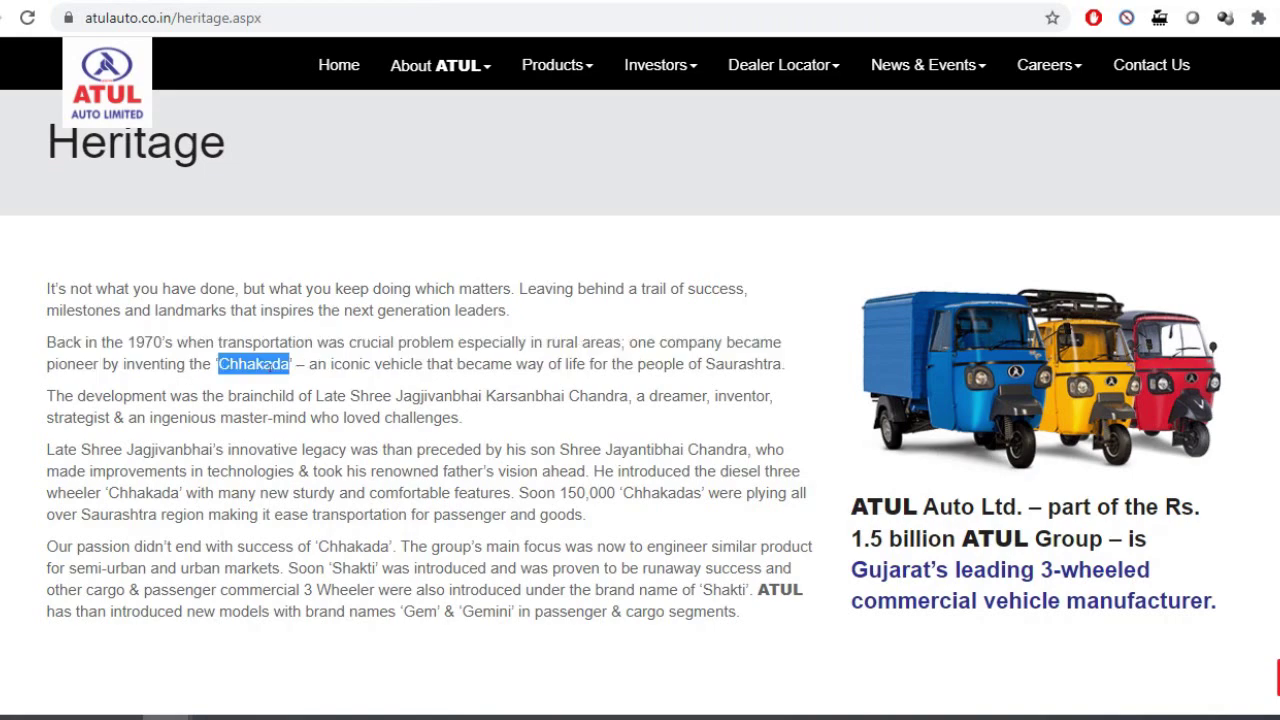
# Highlight the inventor's name in the Heritage paragraph about the vehicle's development.
pyautogui.moveTo(396, 396); pyautogui.dragTo(554, 397)
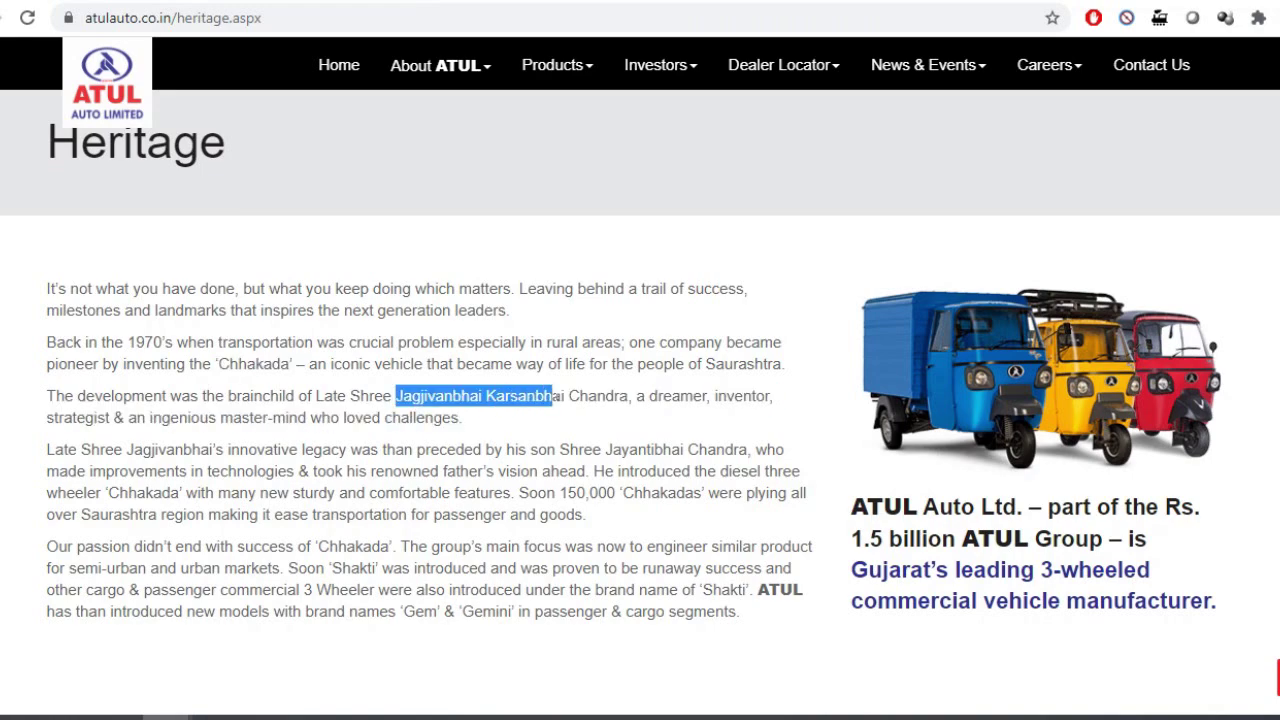
pyautogui.tripleClick(554, 397)
pyautogui.click(446, 399)
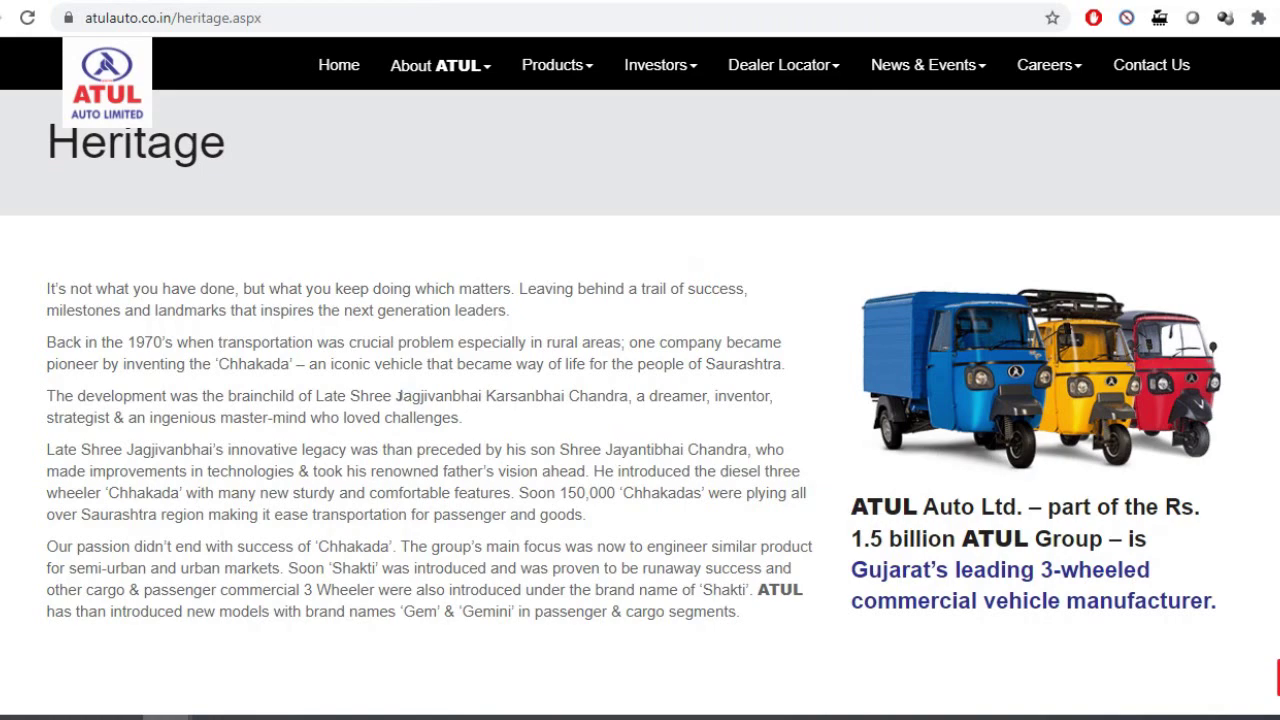
pyautogui.moveTo(398, 396); pyautogui.dragTo(491, 401)
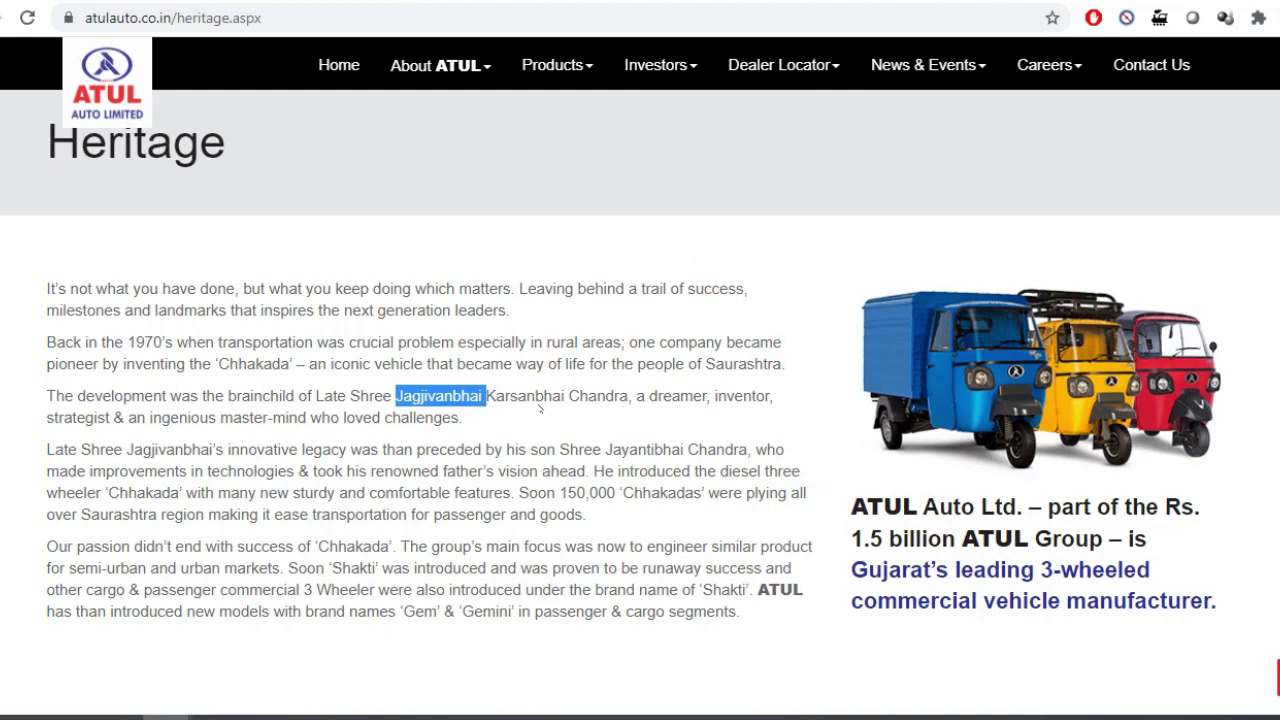
# Highlight the Heritage page's opening paragraph about success, milestones and landmarks.
pyautogui.click(568, 318)
pyautogui.moveTo(620, 288); pyautogui.dragTo(512, 312)
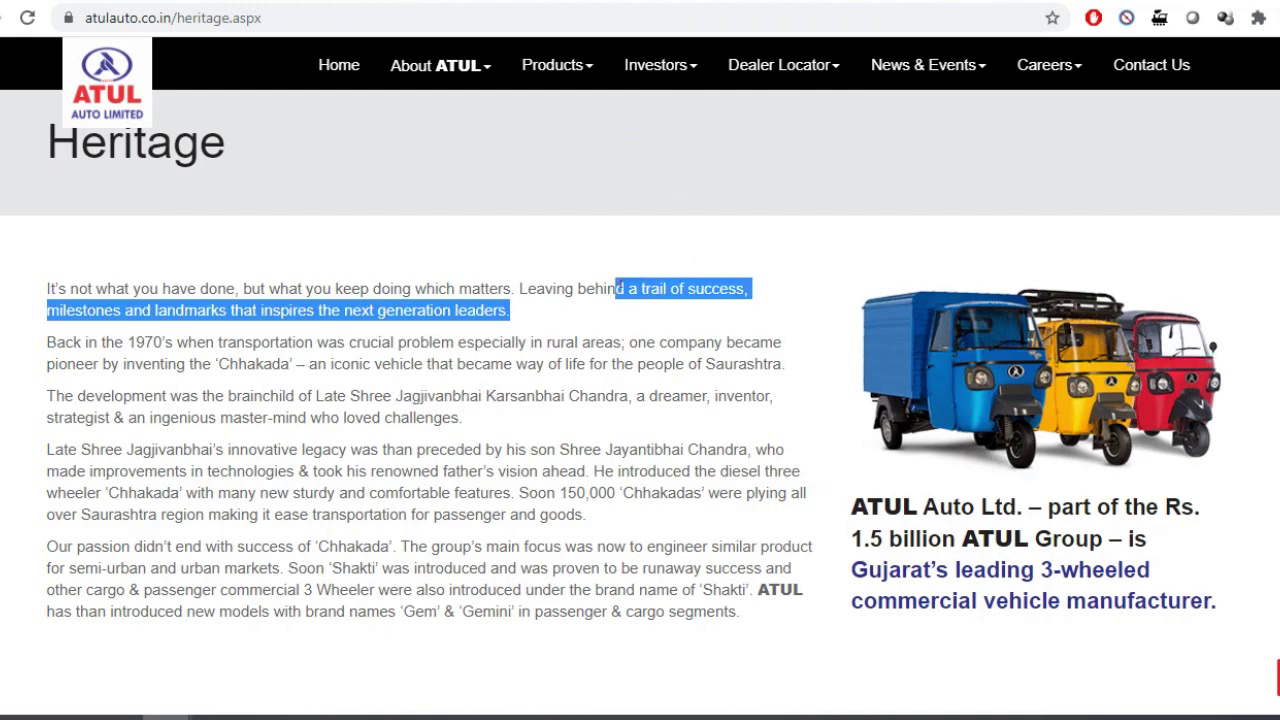
pyautogui.tripleClick(621, 288)
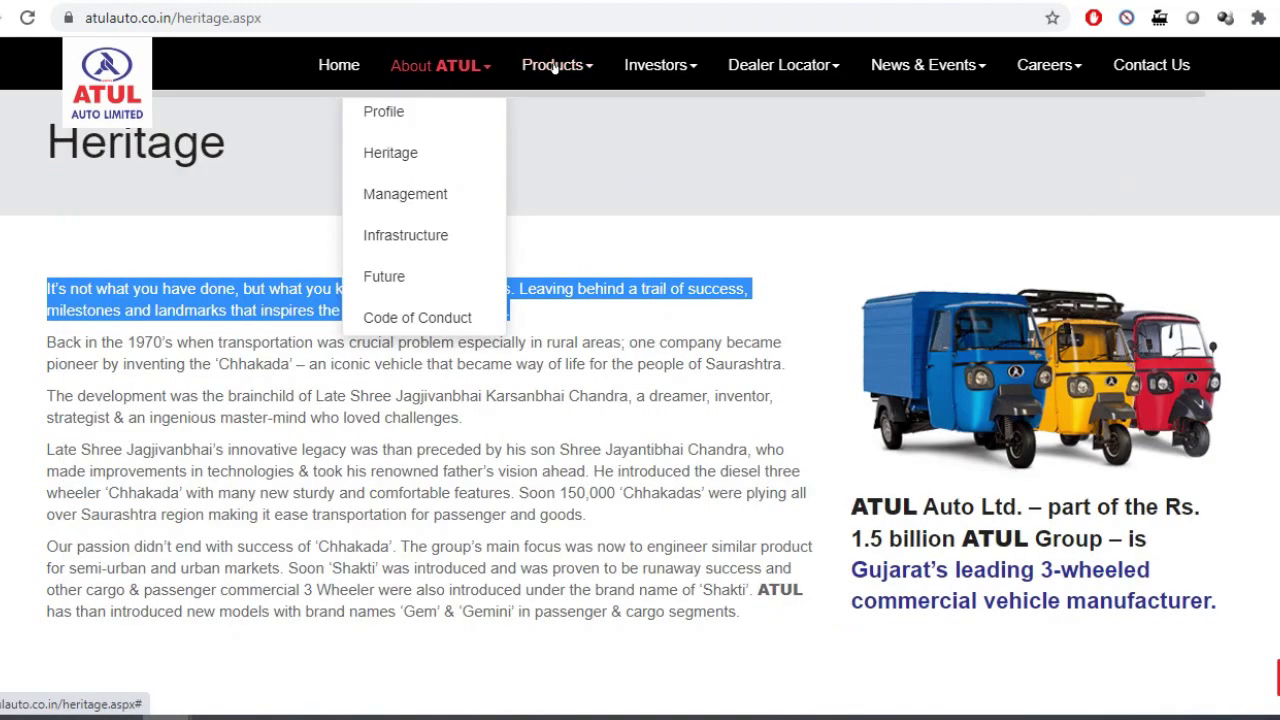
pyautogui.moveTo(552, 66)
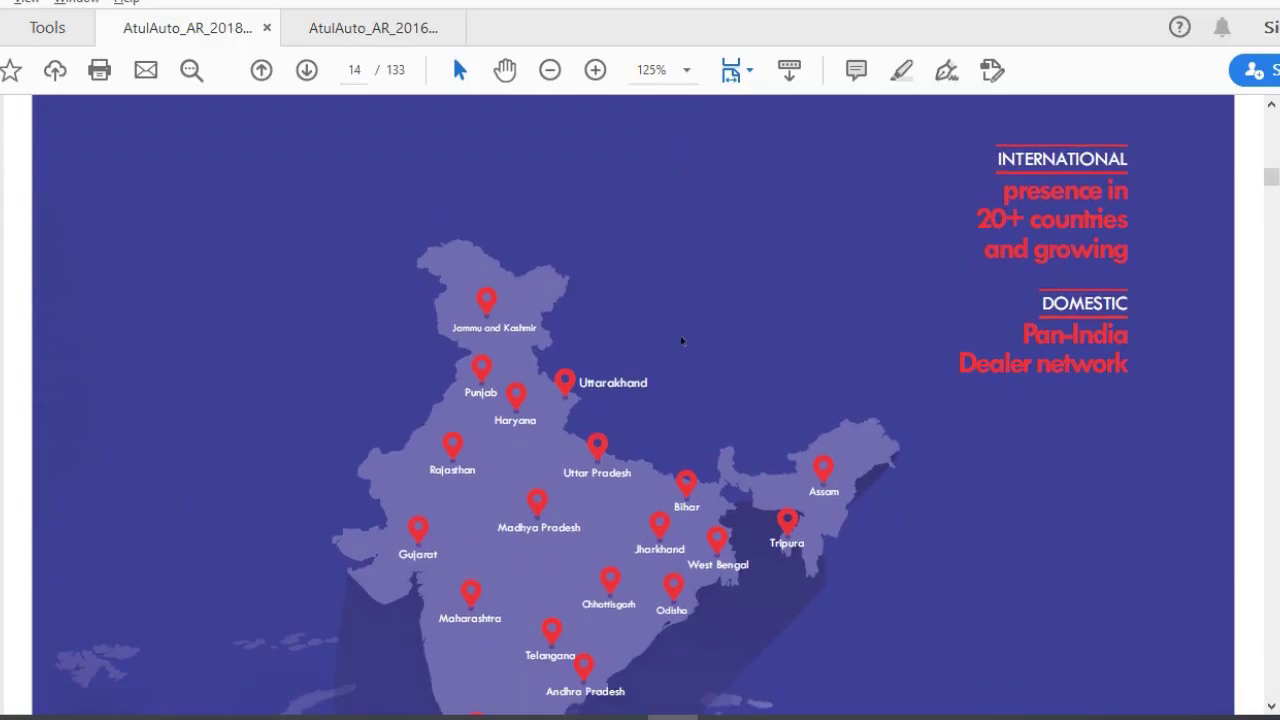
# In the annual report PDF, examine the India dealer map and mark the UK, American and West African locations on the overseas presence map.
pyautogui.scroll(-3, 681, 341)
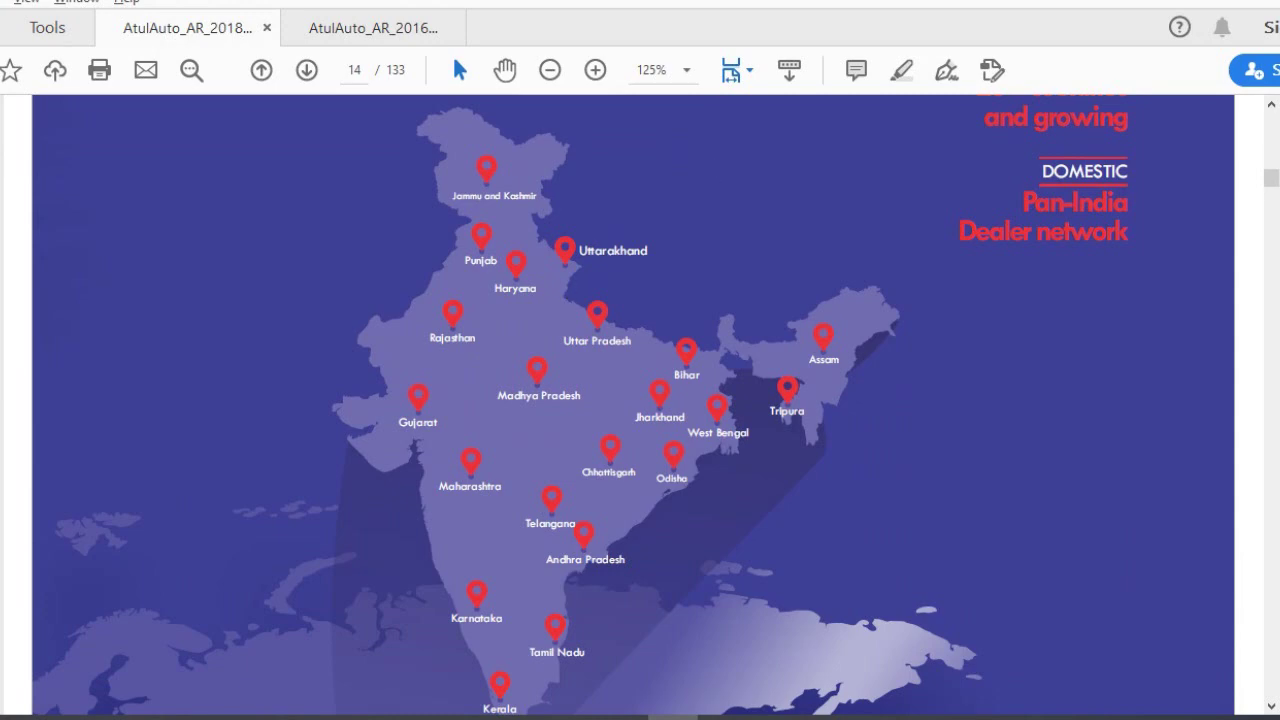
pyautogui.scroll(3, 931, 474)
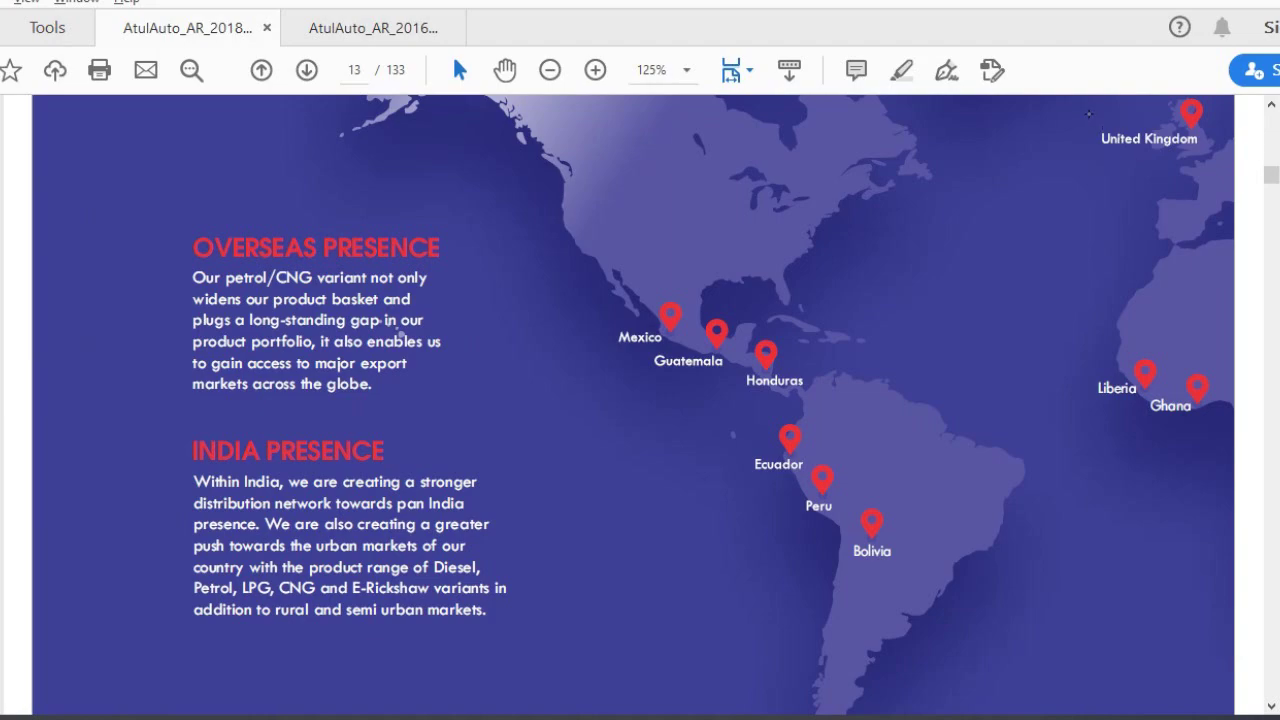
pyautogui.moveTo(1088, 112); pyautogui.dragTo(1222, 164)
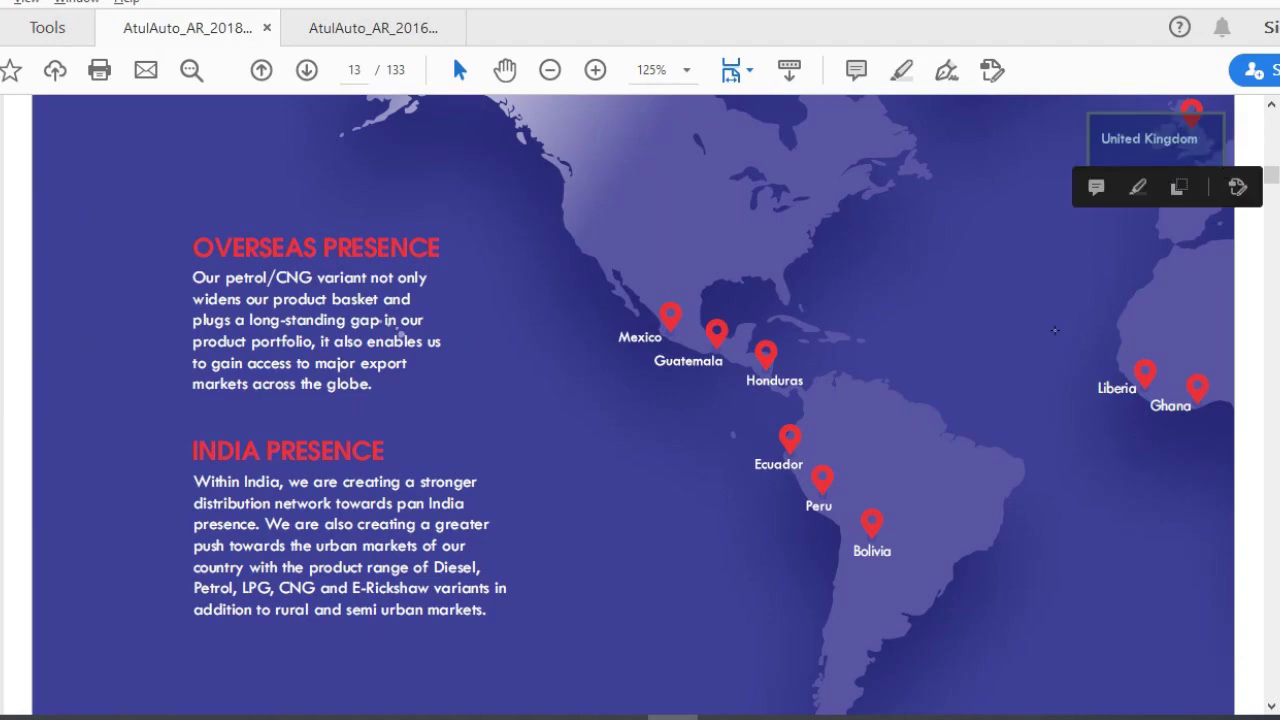
pyautogui.moveTo(605, 242); pyautogui.dragTo(1013, 643)
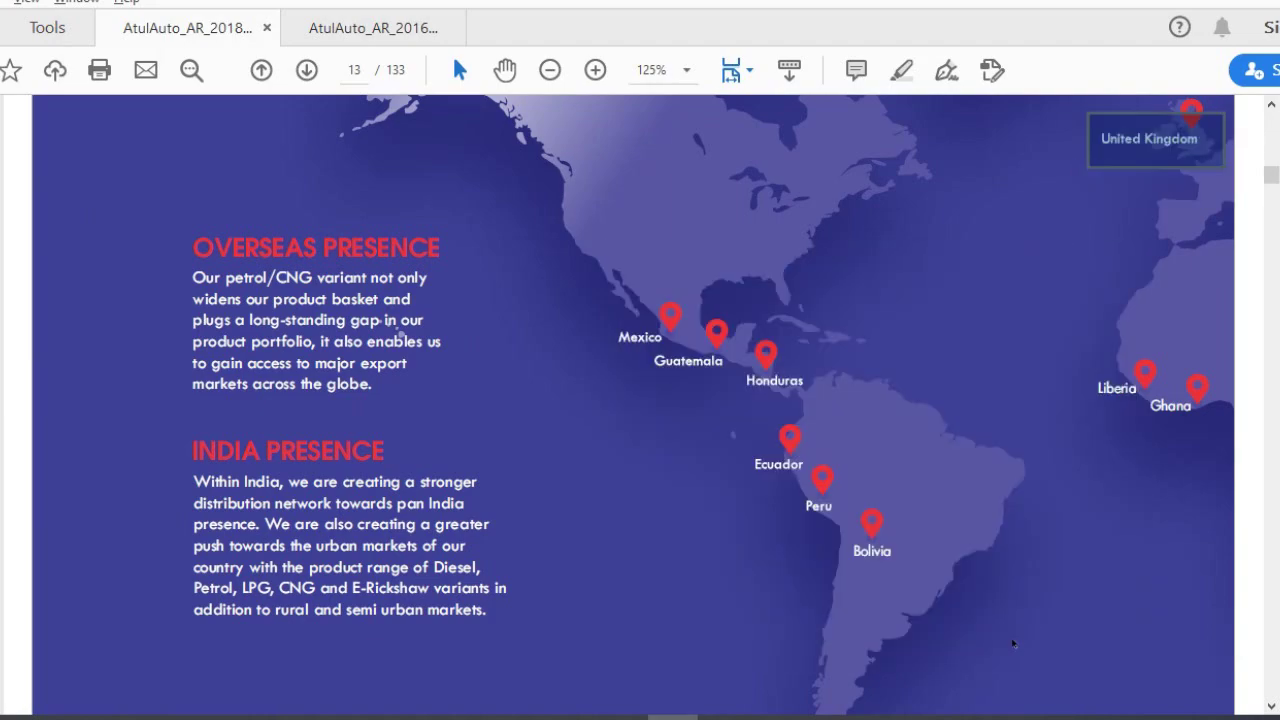
pyautogui.click(986, 452)
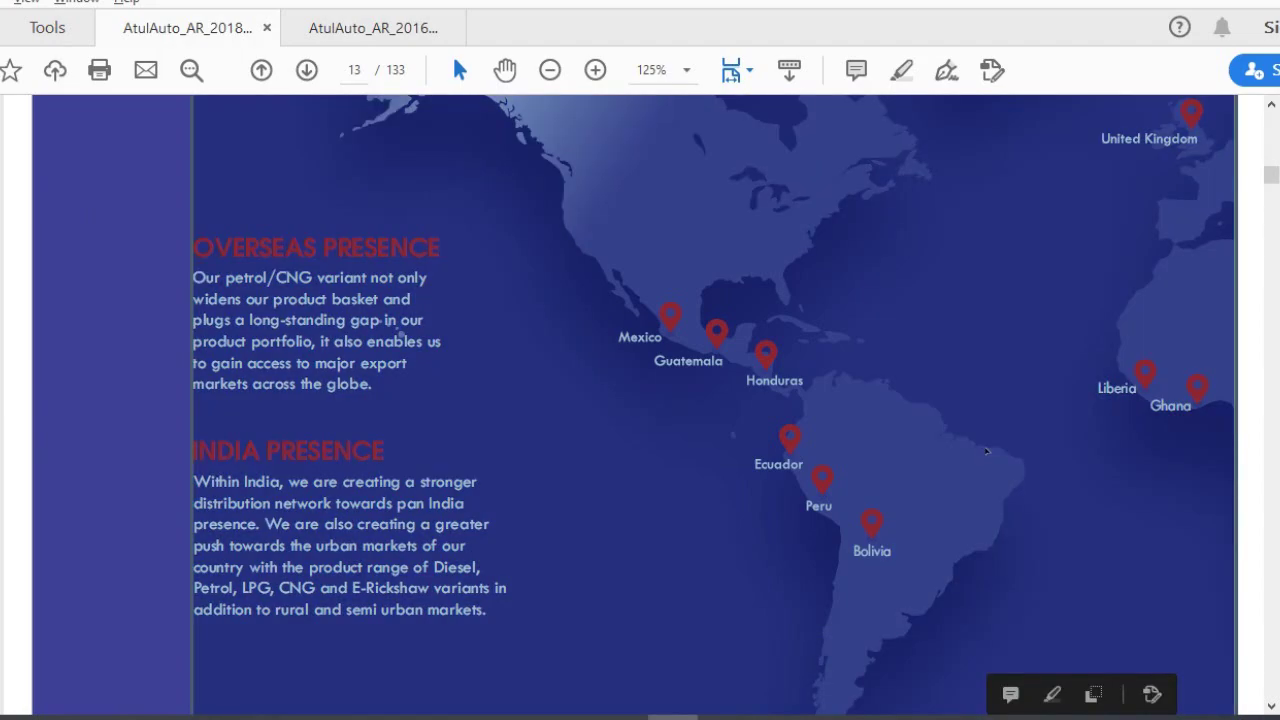
pyautogui.click(986, 452)
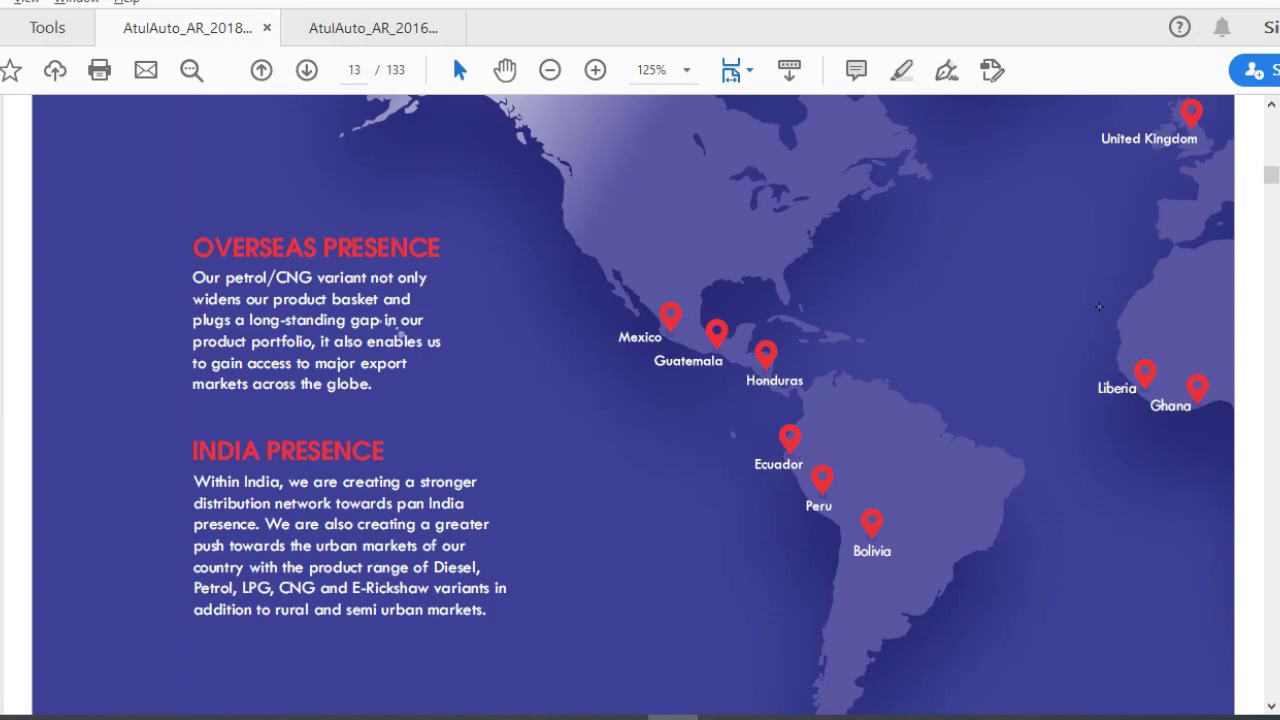
pyautogui.moveTo(1099, 306); pyautogui.dragTo(1220, 430)
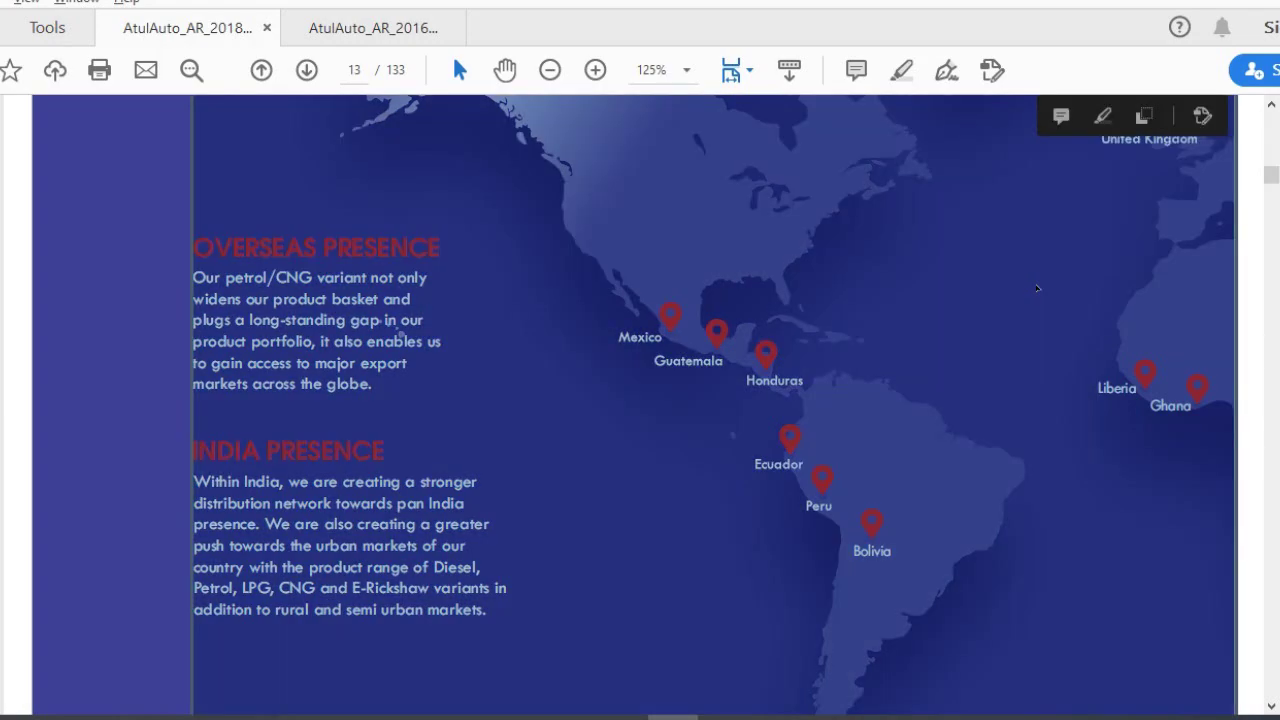
pyautogui.click(1037, 289)
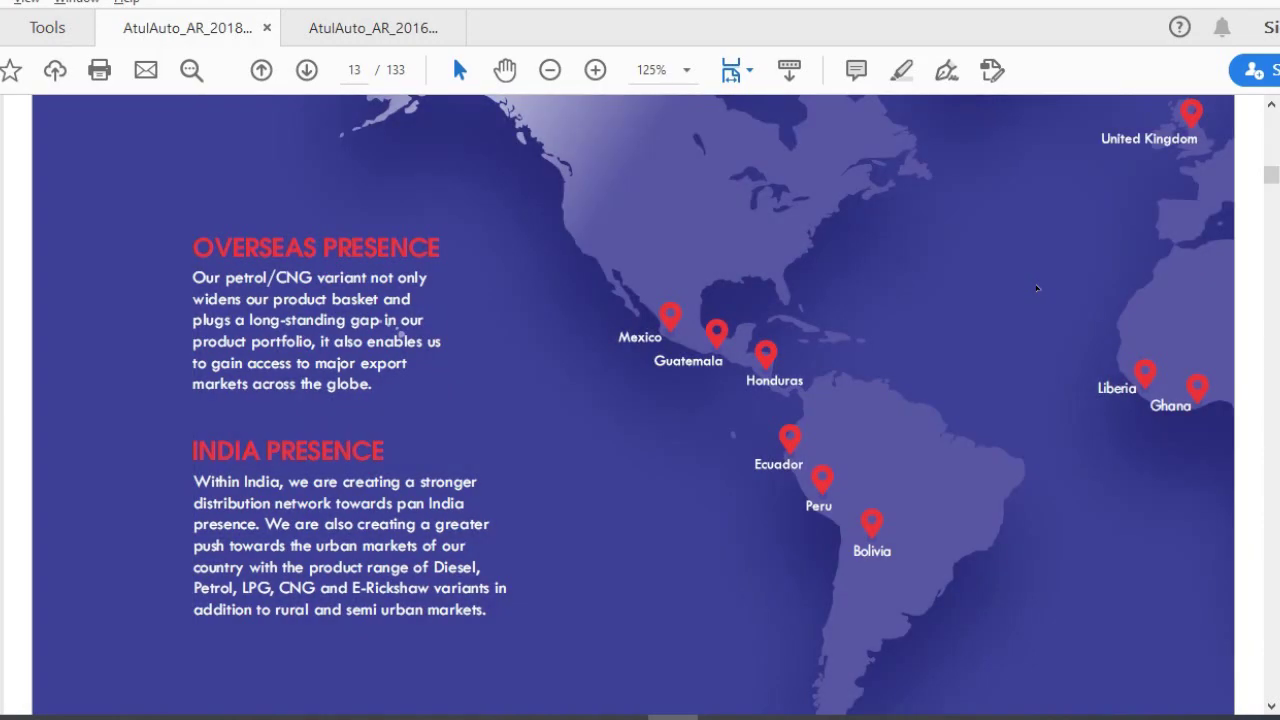
# Examine the African and Asian export markets on page 14's map, marking Iran and the Nepal-to-Cambodia region.
pyautogui.scroll(-3, 1037, 289)
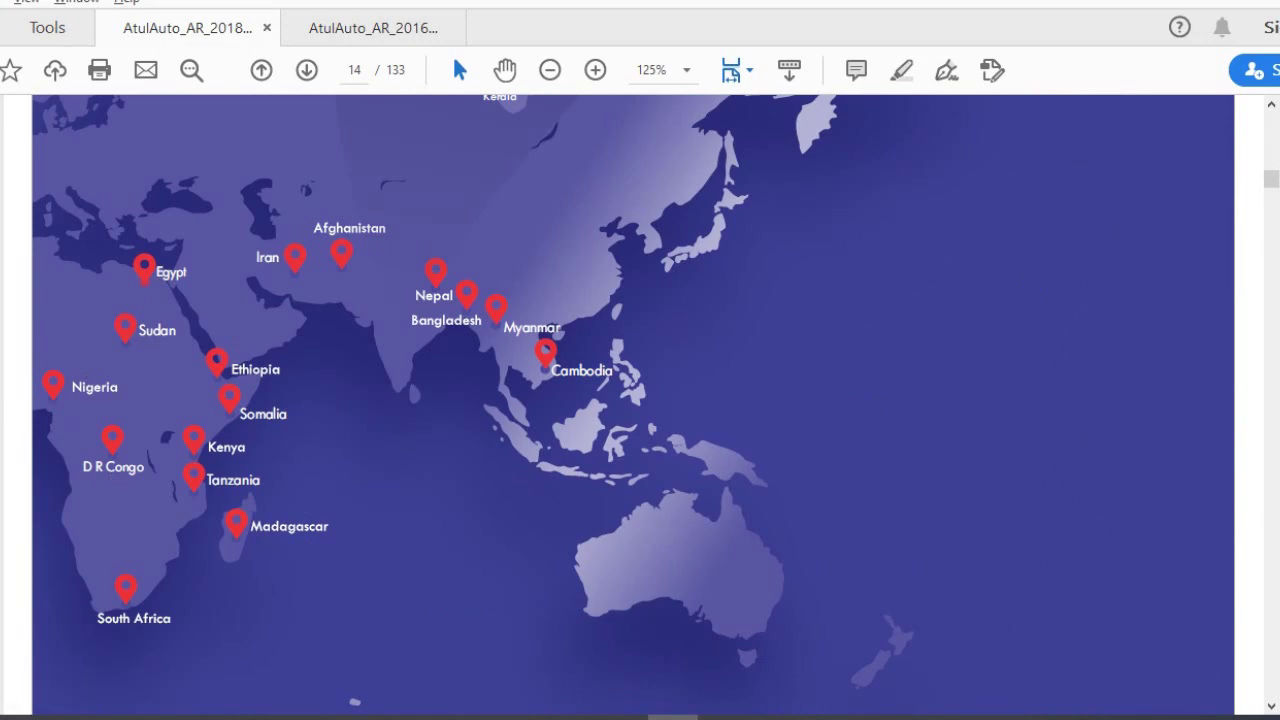
pyautogui.moveTo(45, 237)
pyautogui.mouseDown()
pyautogui.moveTo(222, 528)
pyautogui.moveTo(307, 633)
pyautogui.mouseUp()
pyautogui.click(268, 229)
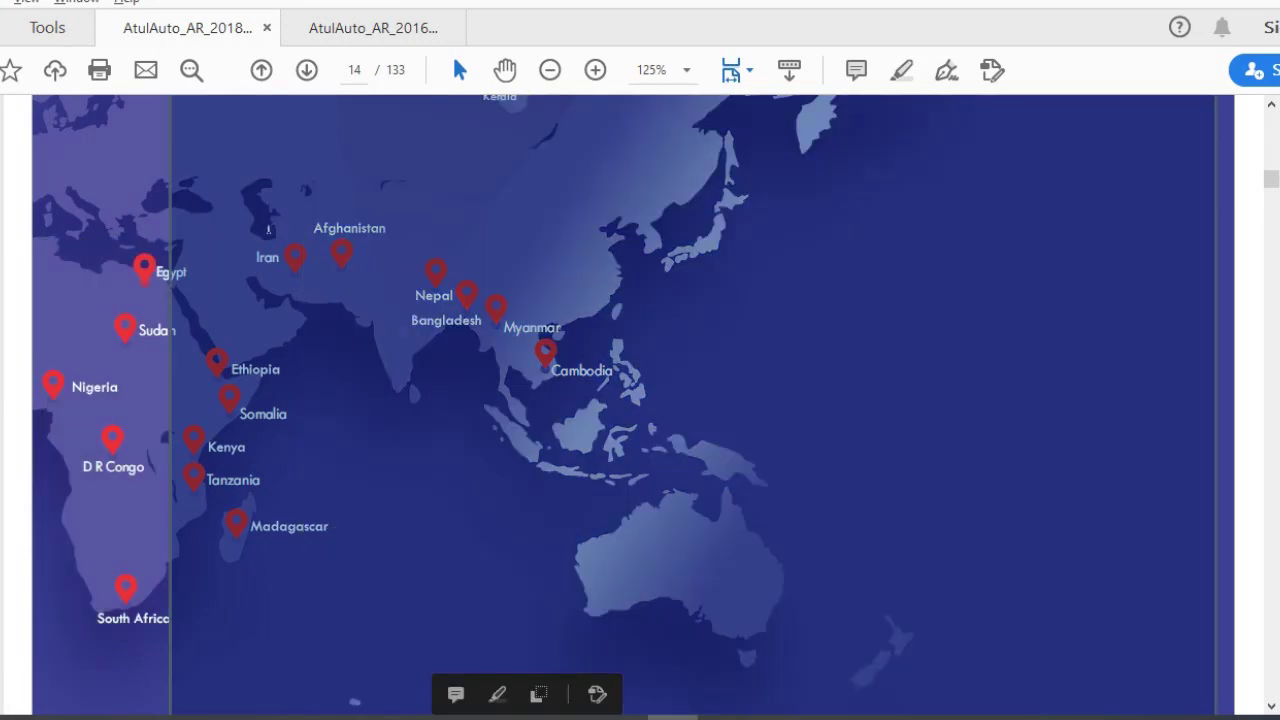
pyautogui.click(262, 257)
pyautogui.doubleClick(264, 257)
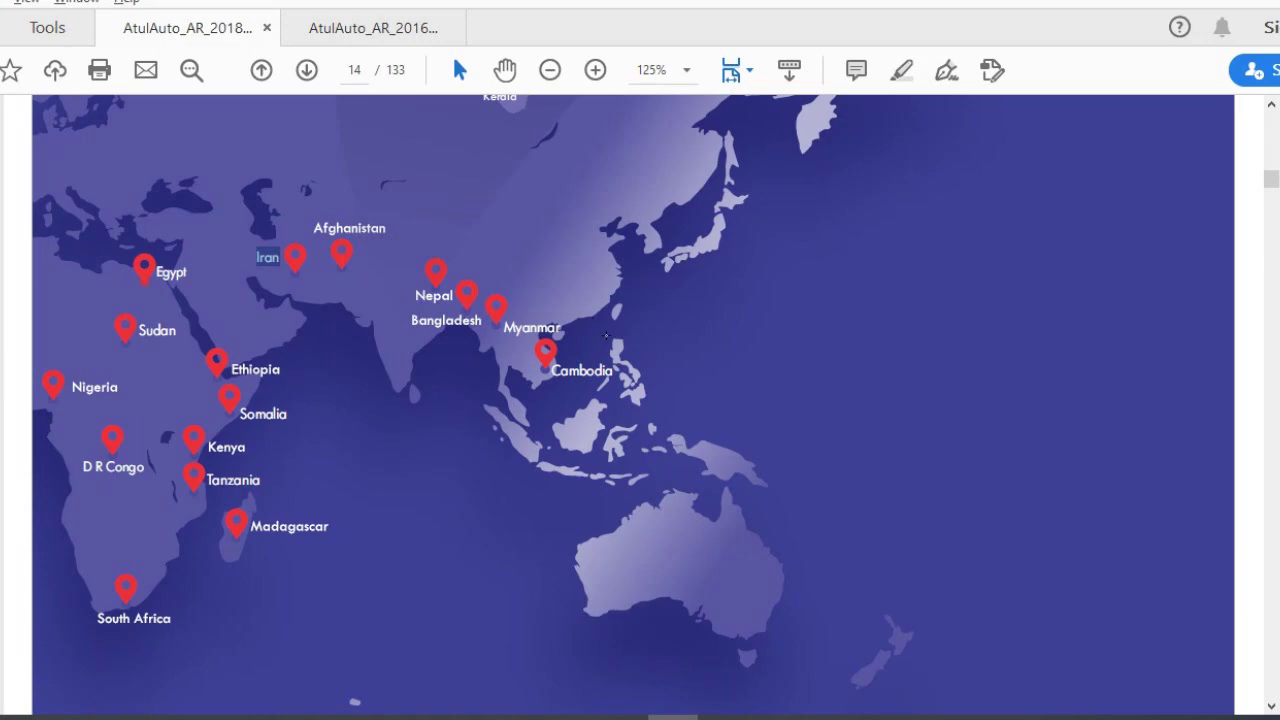
pyautogui.moveTo(400, 248); pyautogui.dragTo(685, 470)
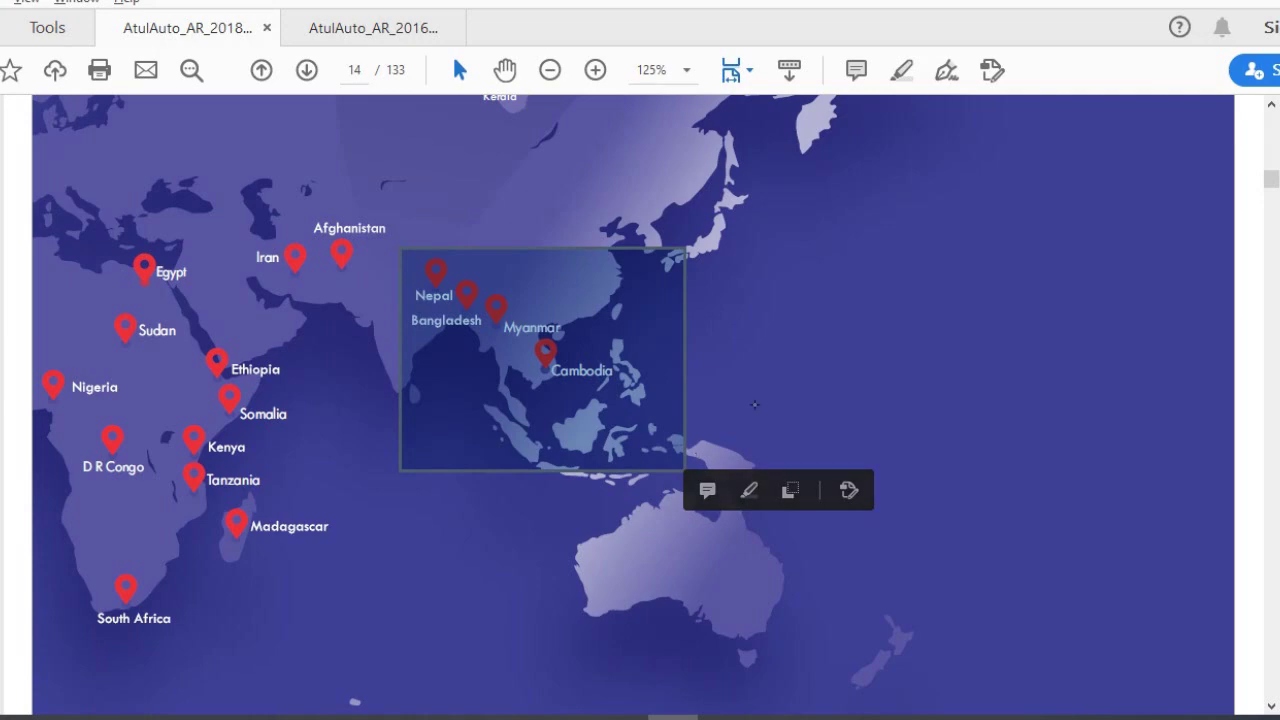
pyautogui.moveTo(500, 326)
pyautogui.click(899, 333)
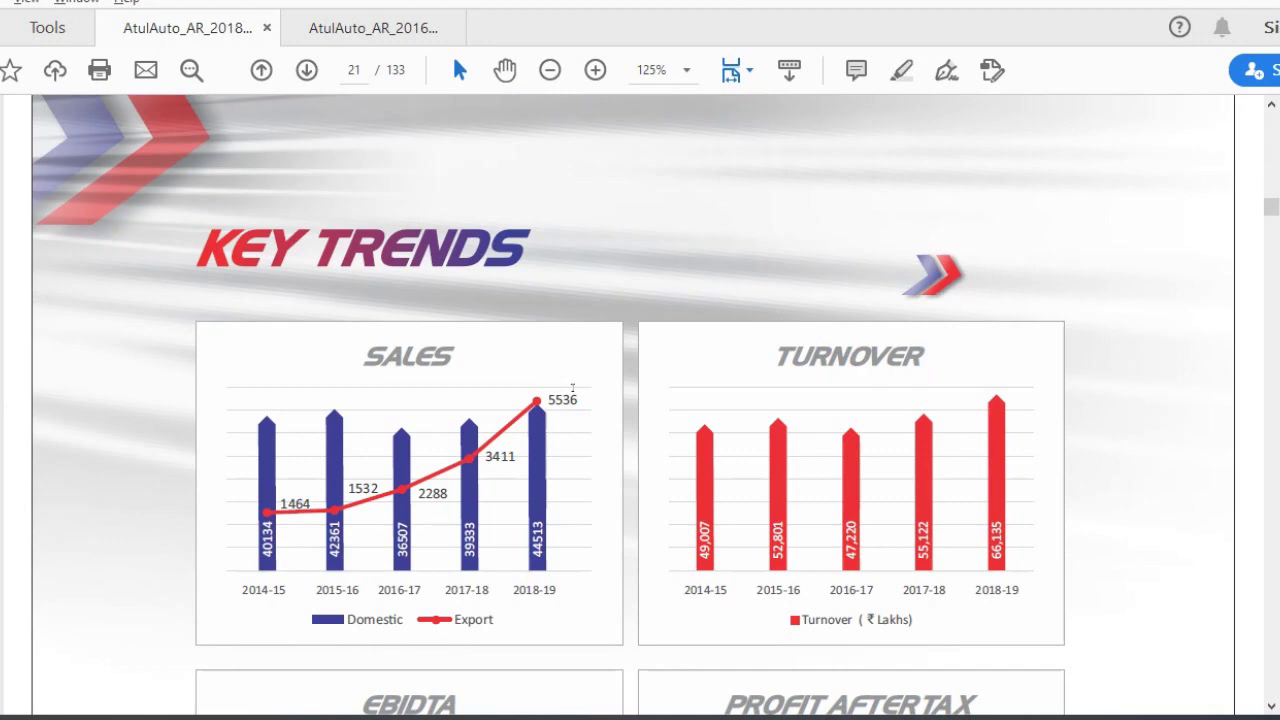
# Highlight the domestic sales figures for 2014-15 and 2018-19 in the Key Trends Sales chart.
pyautogui.moveTo(1143, 294); pyautogui.dragTo(1146, 310)
pyautogui.scroll(-3, 1146, 310)
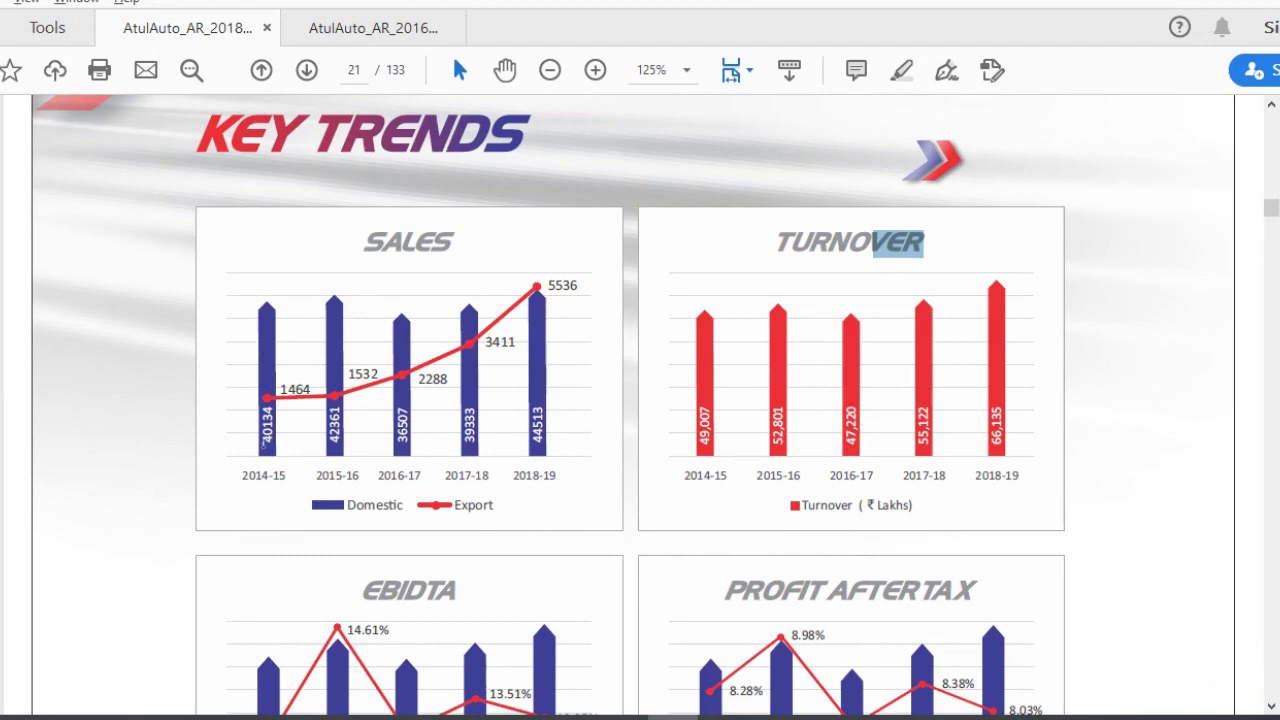
pyautogui.moveTo(266, 442); pyautogui.dragTo(279, 403)
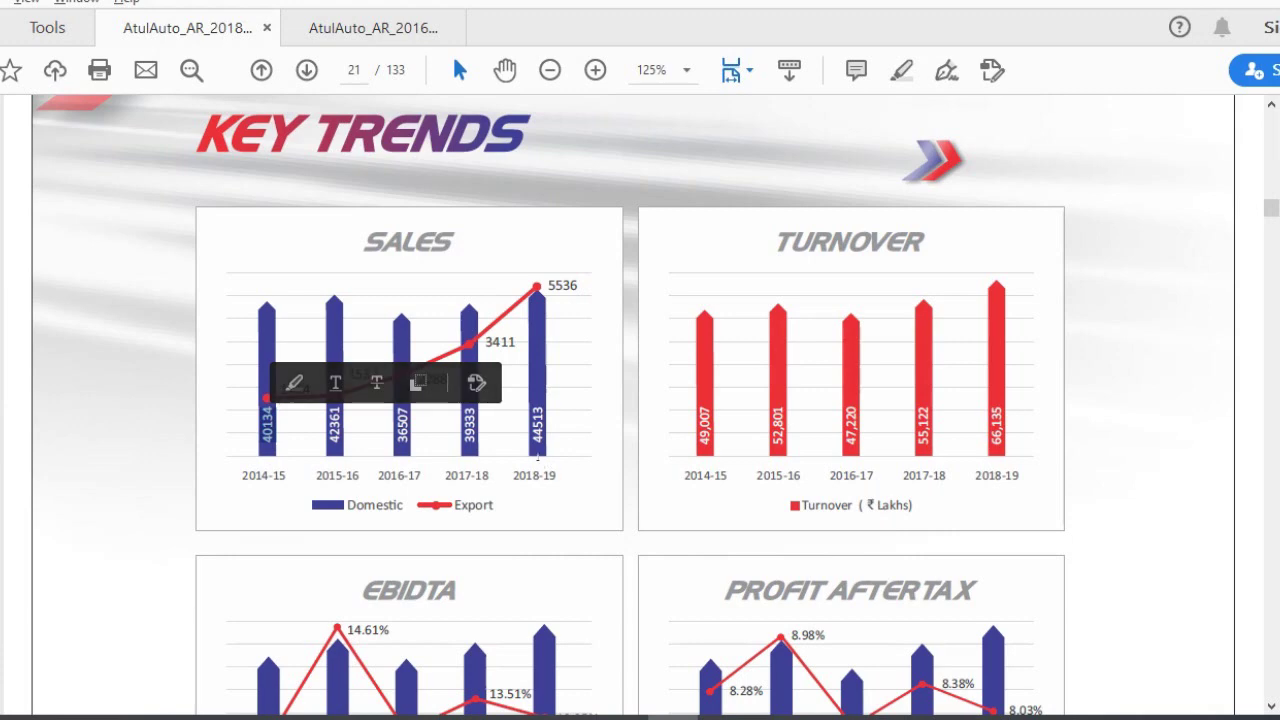
pyautogui.moveTo(538, 444); pyautogui.dragTo(538, 408)
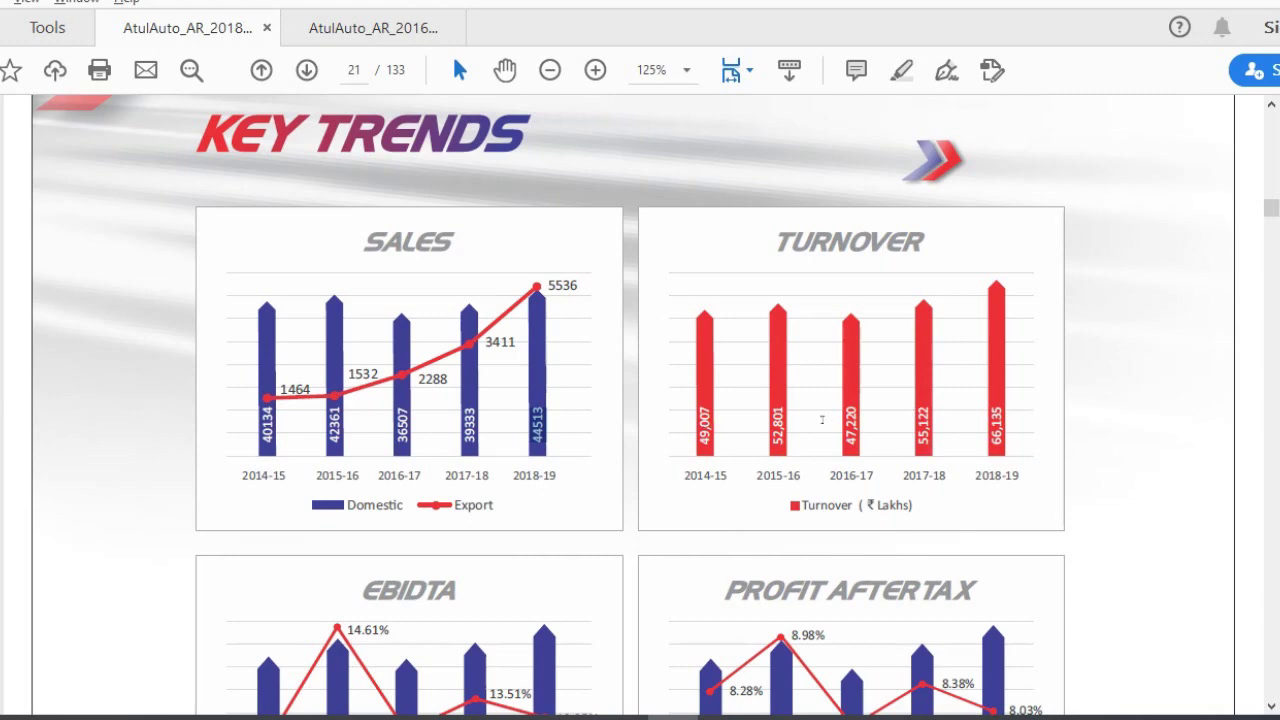
# Highlight the Turnover chart's title and its 2014-15 and 2018-19 figures.
pyautogui.doubleClick(848, 245)
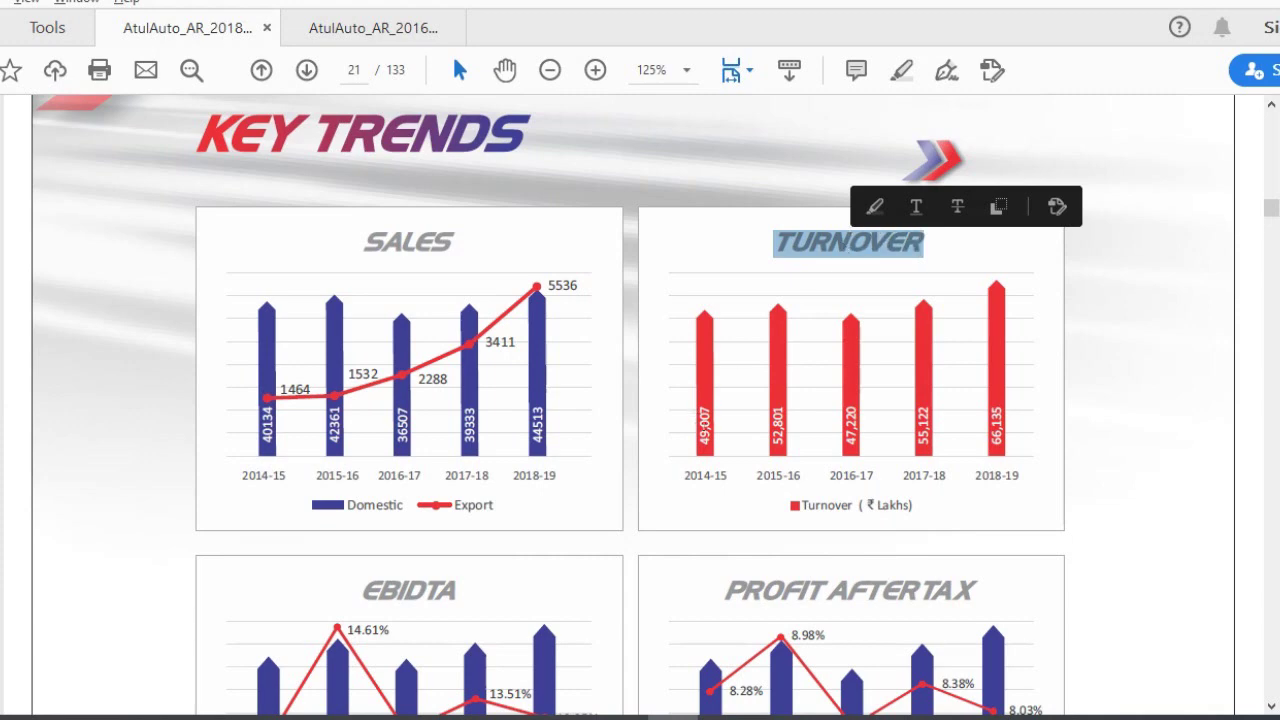
pyautogui.doubleClick(705, 425)
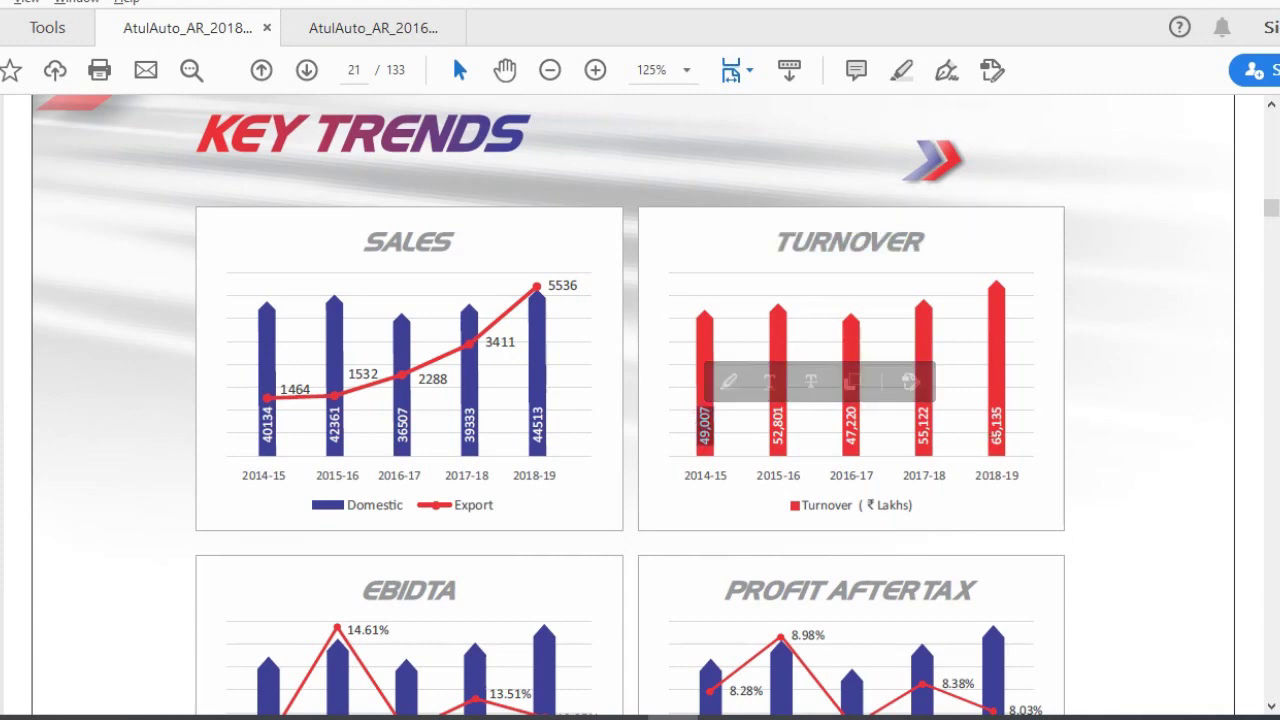
pyautogui.doubleClick(996, 425)
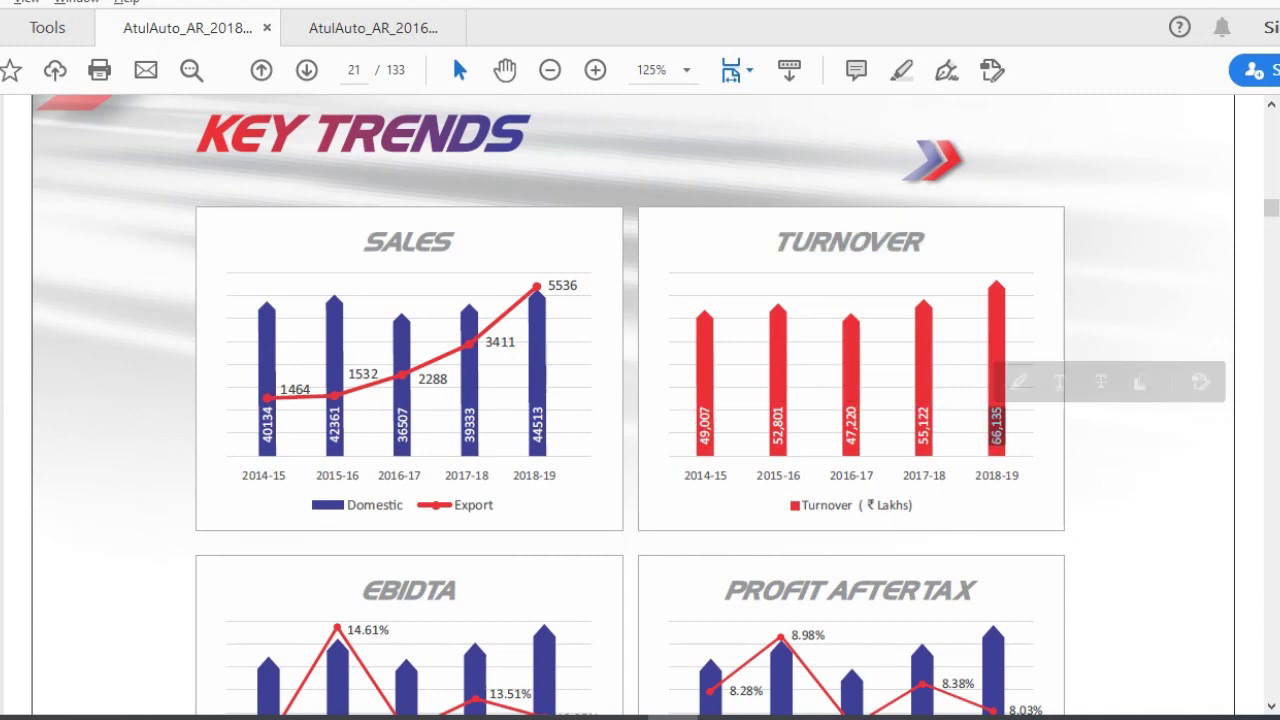
# Highlight the EBIDTA chart's 2015-16 margin and the series of percentages from 2014-15 to 2018-19.
pyautogui.scroll(-5, 413, 215)
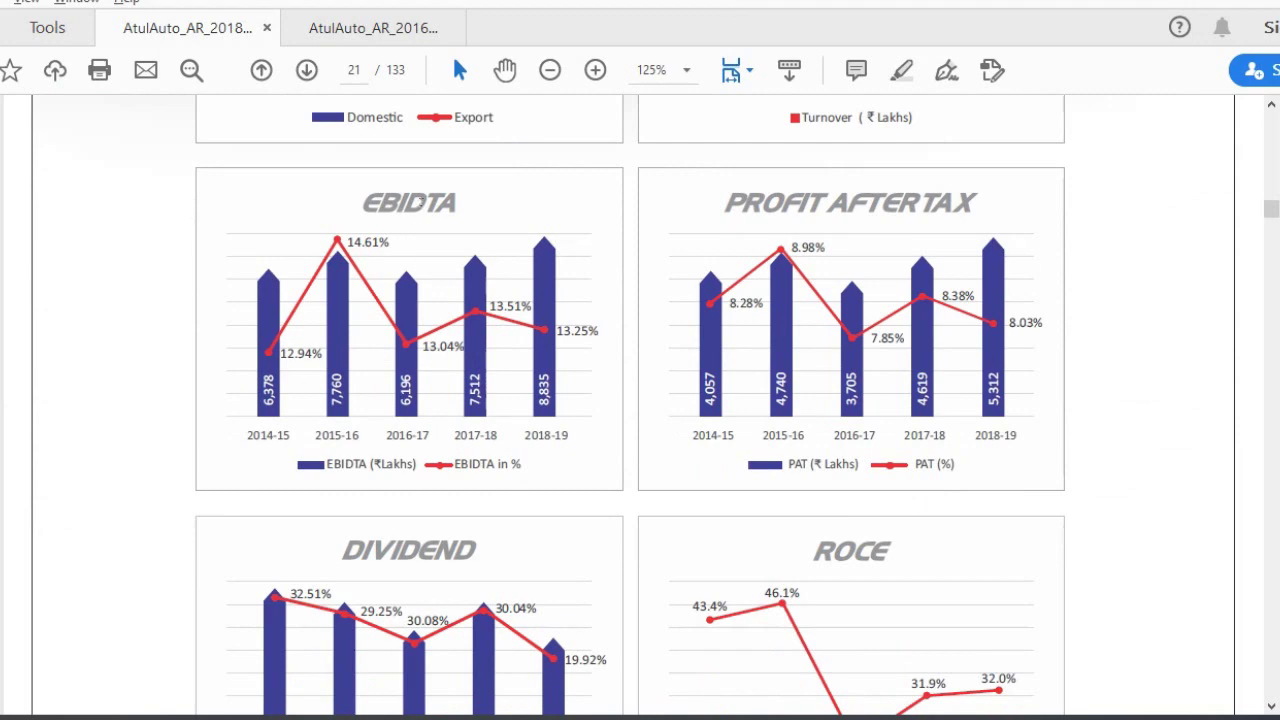
pyautogui.doubleClick(410, 203)
pyautogui.click(423, 205)
pyautogui.moveTo(346, 242); pyautogui.dragTo(390, 243)
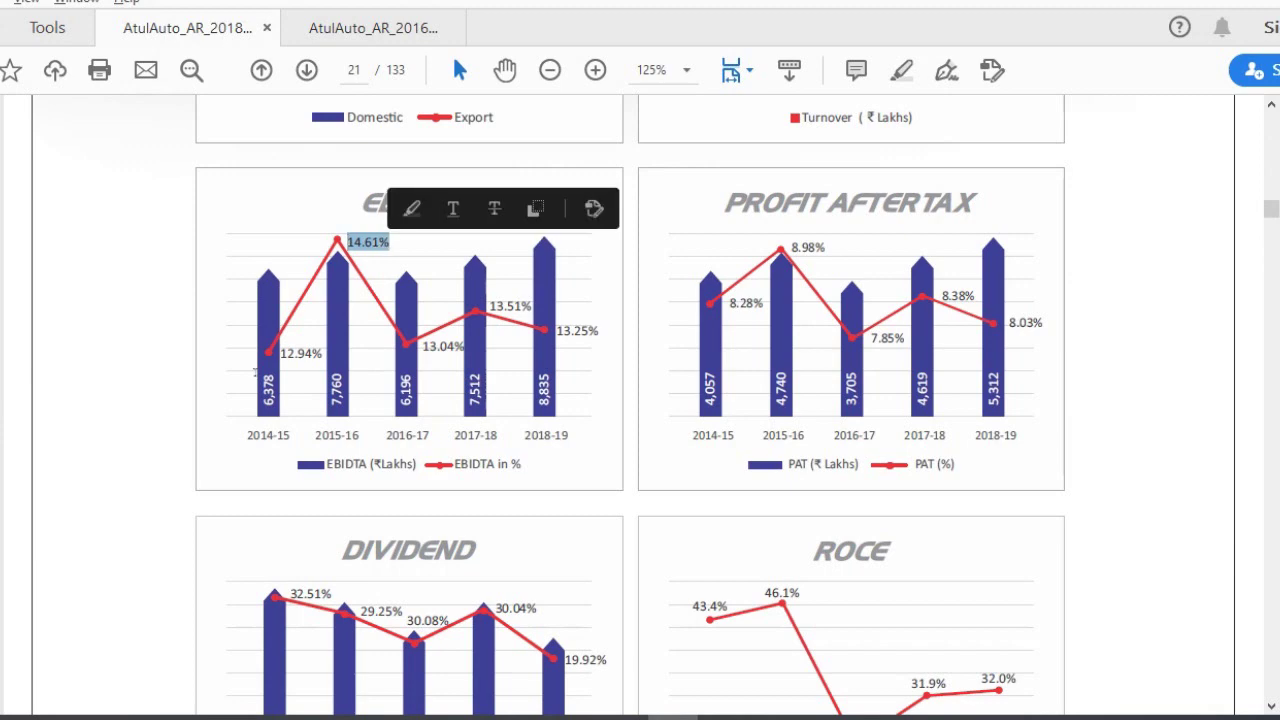
pyautogui.moveTo(264, 355); pyautogui.dragTo(582, 345)
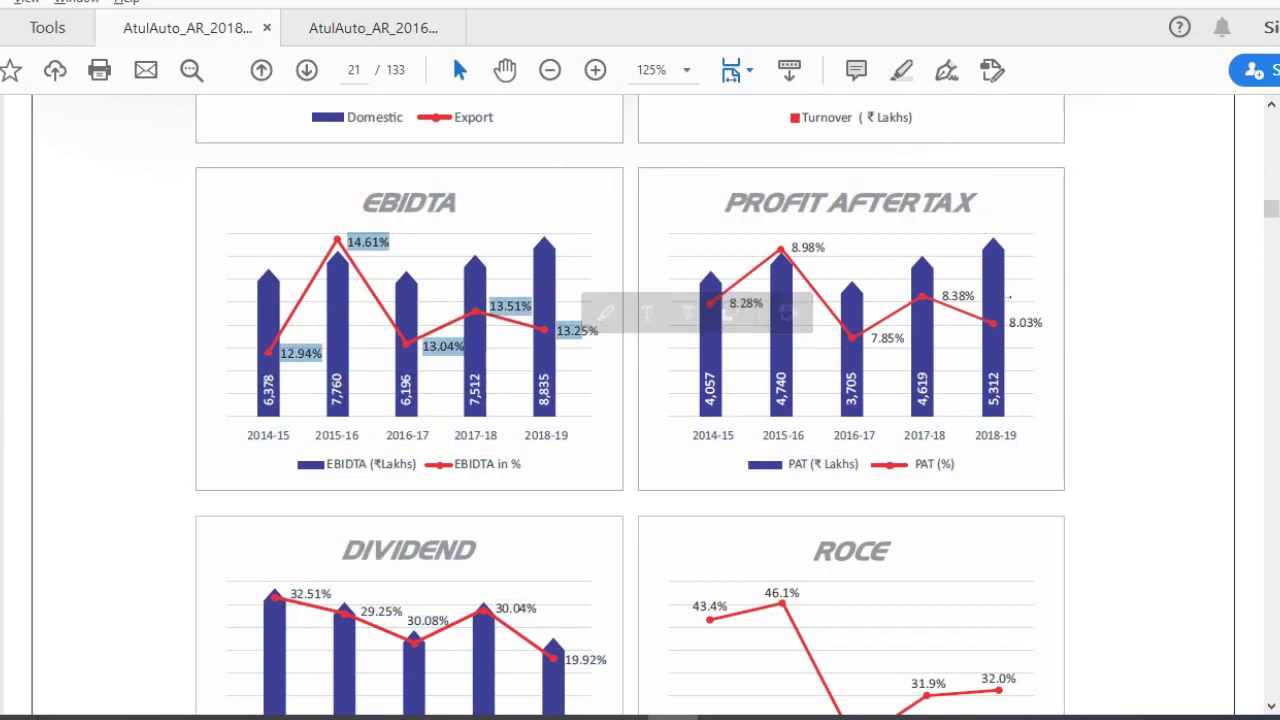
# Clear the selection and highlight the 2018-19 percentage in the Profit After Tax chart.
pyautogui.click(1094, 314)
pyautogui.click(1094, 314)
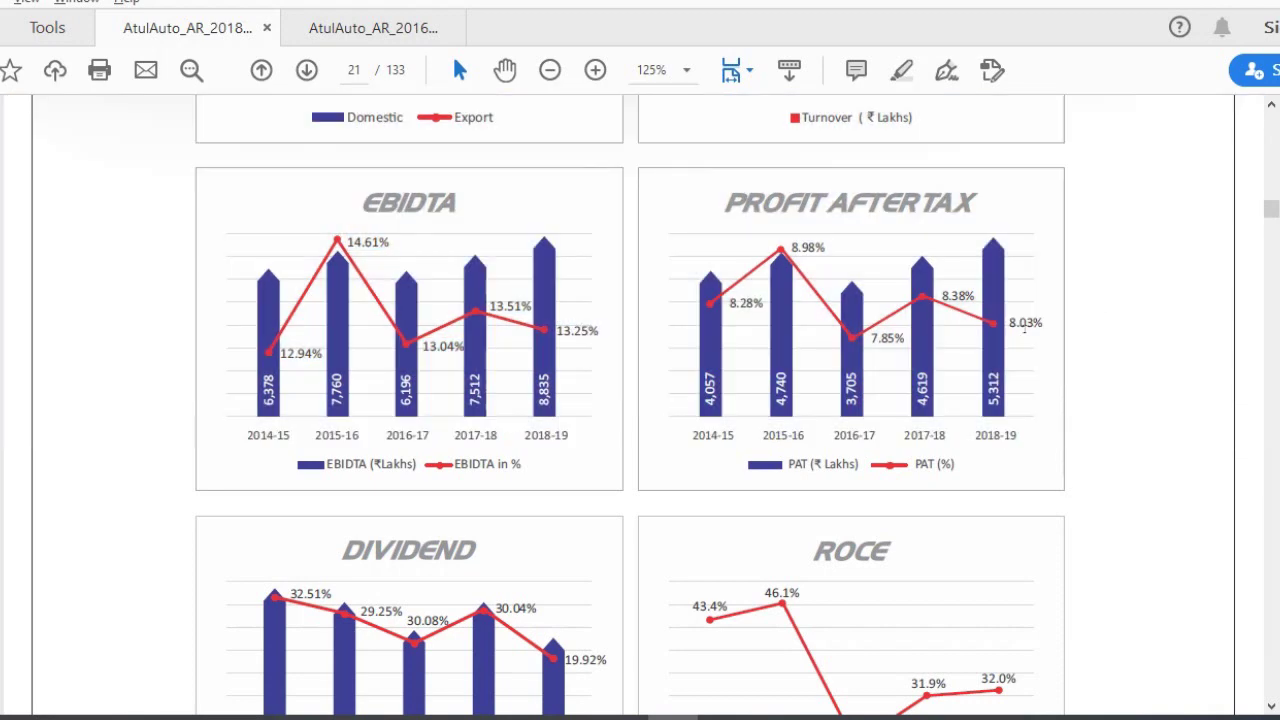
pyautogui.moveTo(1006, 324); pyautogui.dragTo(1040, 326)
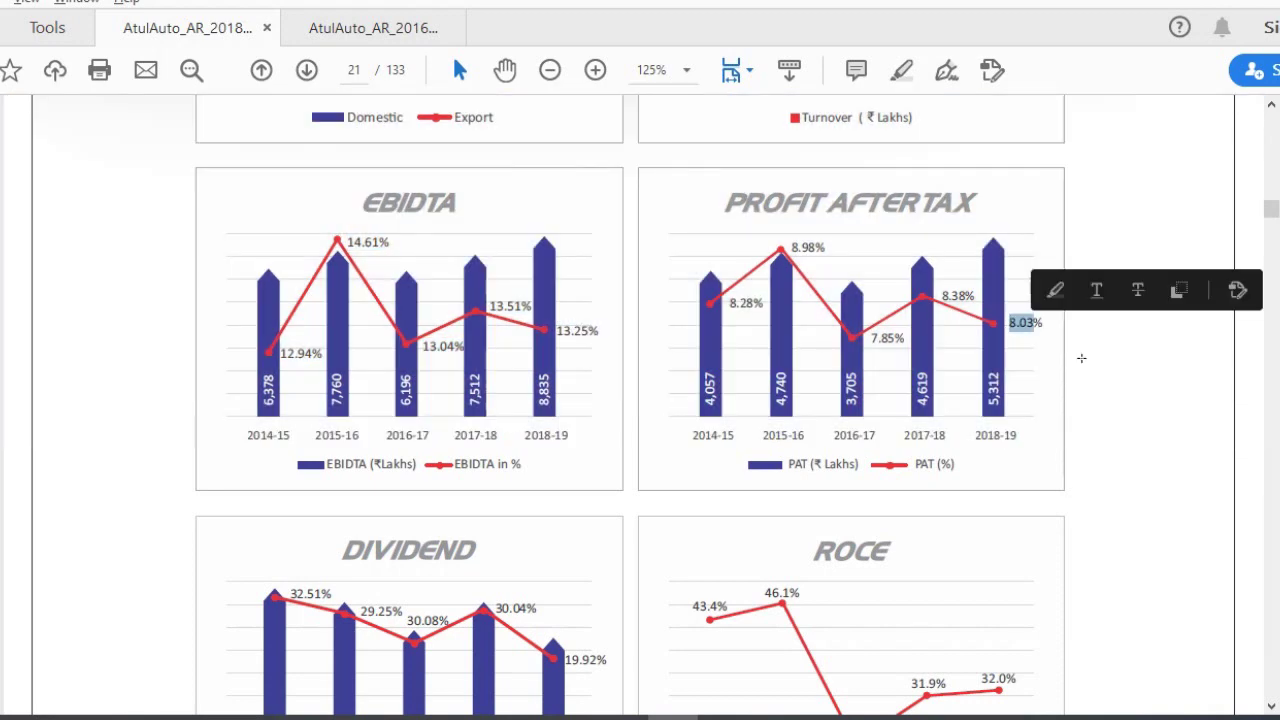
# Highlight the 2014-15 dividend percentage and the payout ratios from 2014-15 to 2018-19 in the Dividend chart.
pyautogui.click(1171, 432)
pyautogui.click(1145, 540)
pyautogui.scroll(-1, 1145, 540)
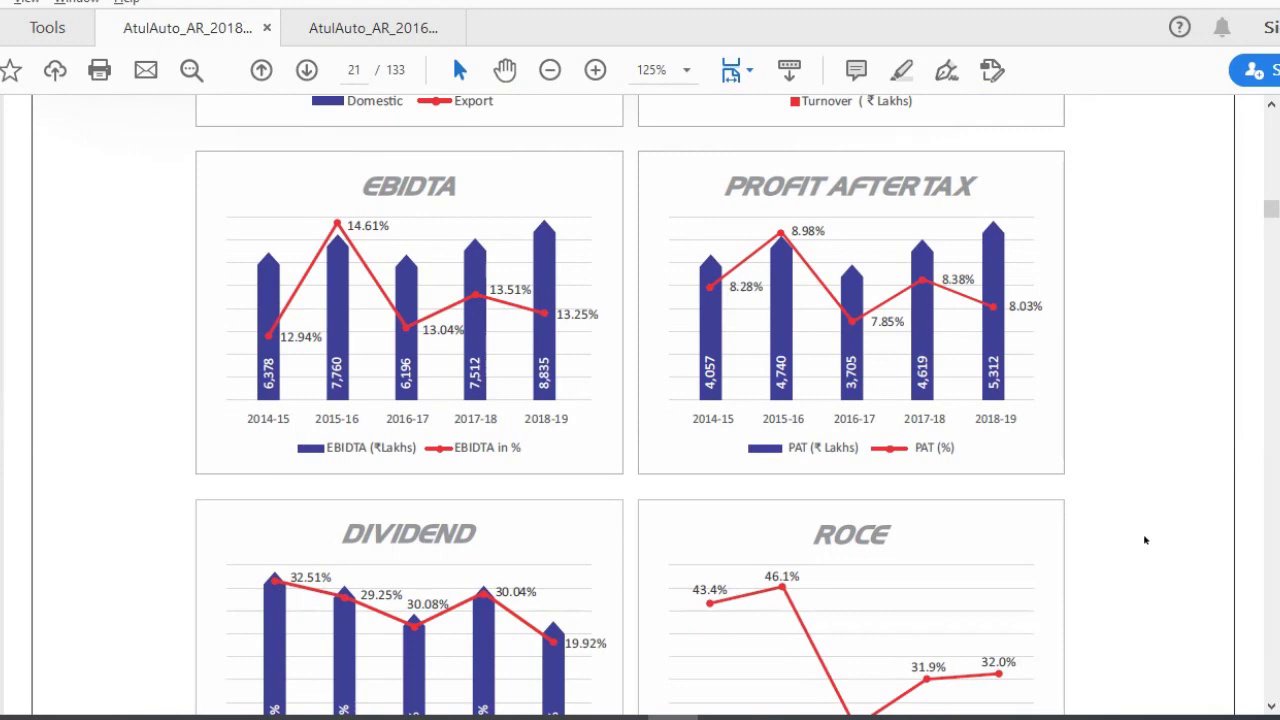
pyautogui.scroll(-5, 1145, 540)
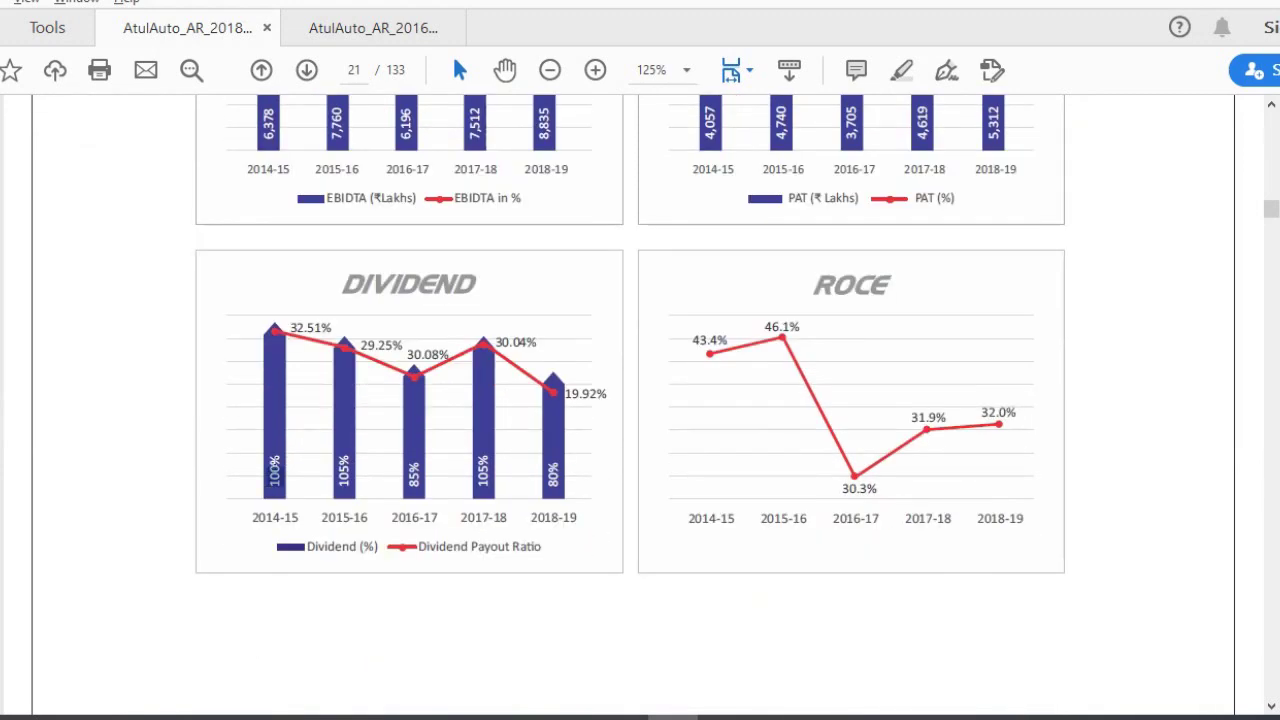
pyautogui.doubleClick(274, 460)
pyautogui.moveTo(286, 328); pyautogui.dragTo(534, 344)
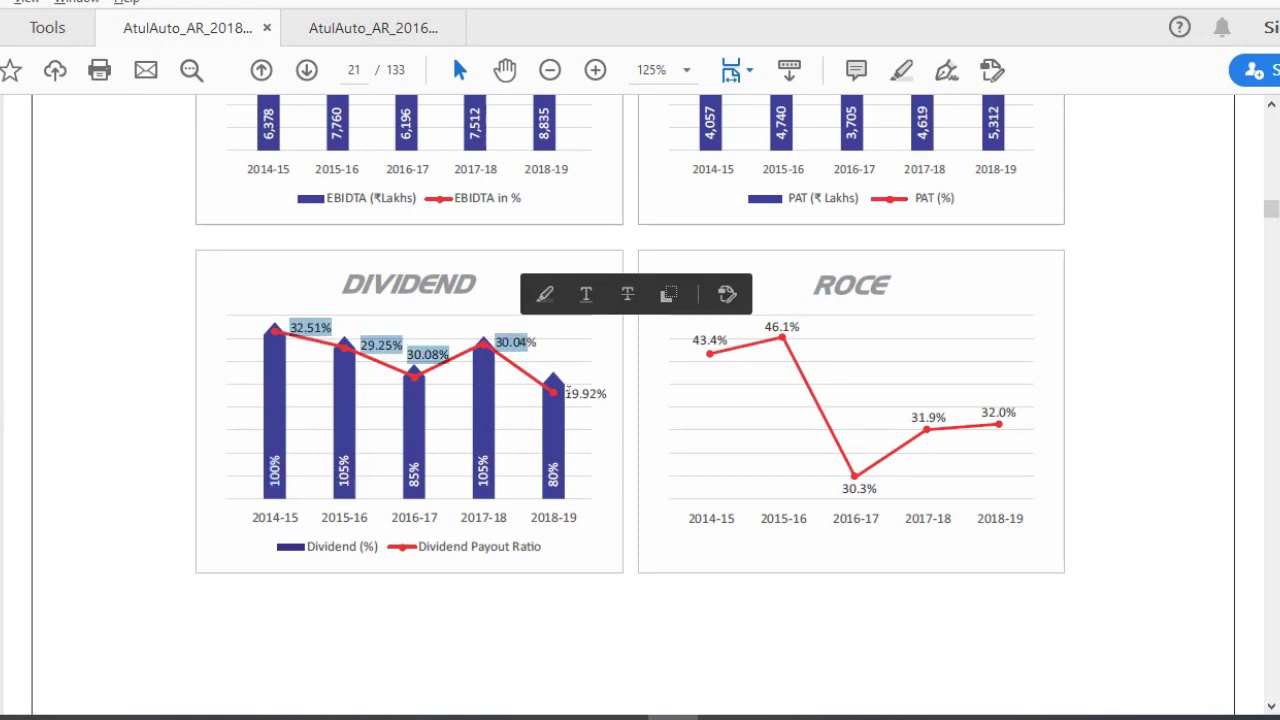
pyautogui.moveTo(566, 393); pyautogui.dragTo(607, 394)
pyautogui.click(1096, 533)
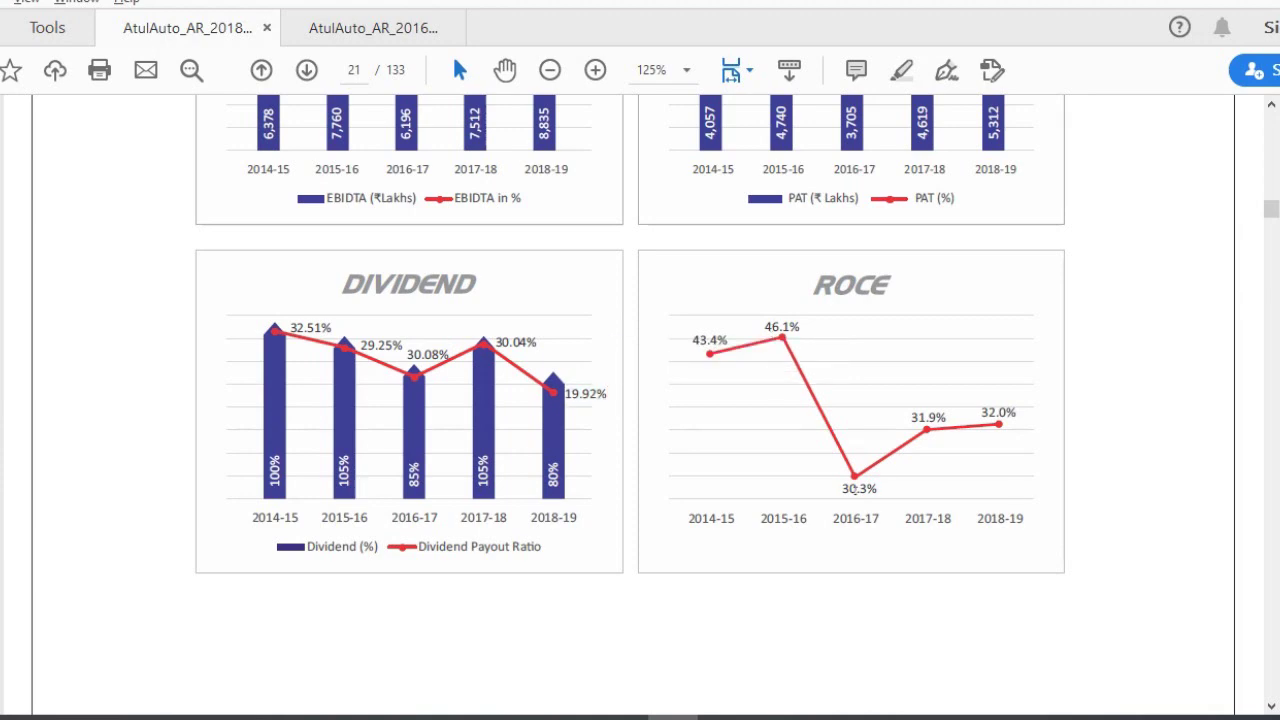
# Highlight the 2016-17 and 2015-16 percentages in the ROCE chart and clear the selection.
pyautogui.moveTo(838, 485); pyautogui.dragTo(879, 489)
pyautogui.click(1170, 278)
pyautogui.moveTo(760, 325); pyautogui.dragTo(831, 329)
pyautogui.click(831, 329)
pyautogui.click(910, 417)
pyautogui.hotkey('ctrl', 'a')
pyautogui.click(1069, 415)
# Highlight the number of vehicles sold in 2009-10 and 2018-19 in the ten-year financial table.
pyautogui.scroll(-5, 1067, 412)
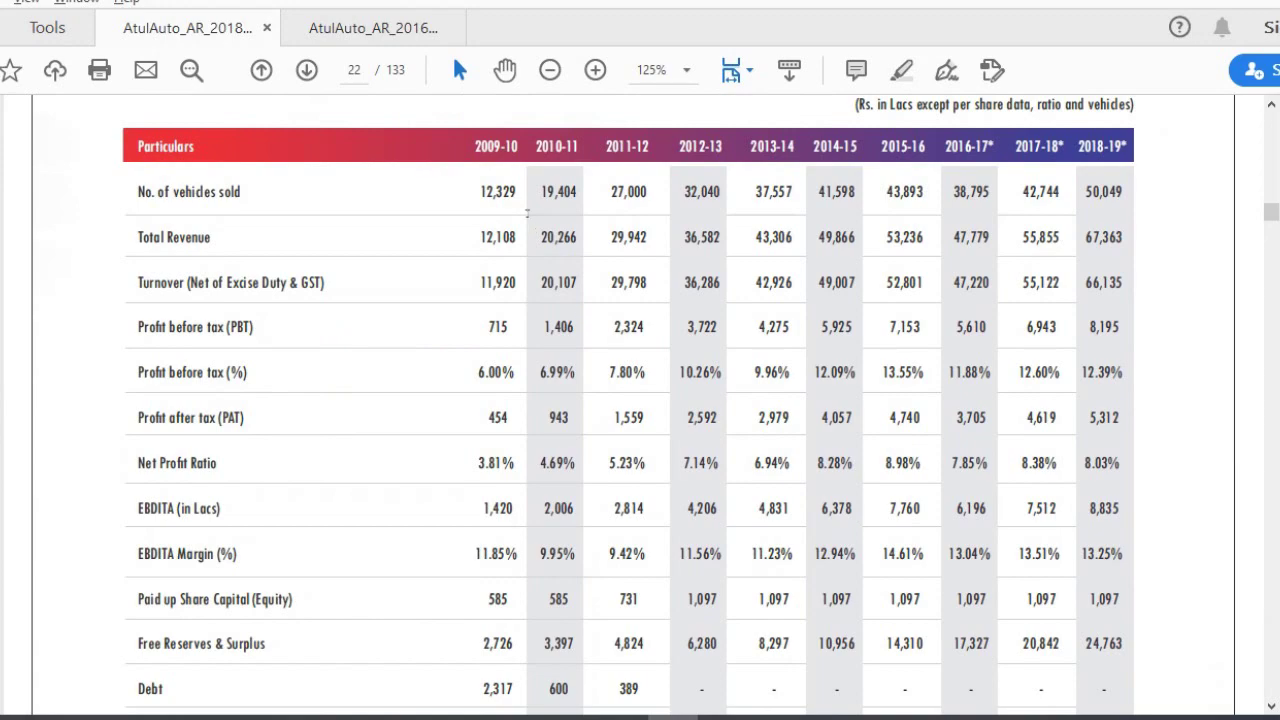
pyautogui.moveTo(480, 195); pyautogui.dragTo(503, 195)
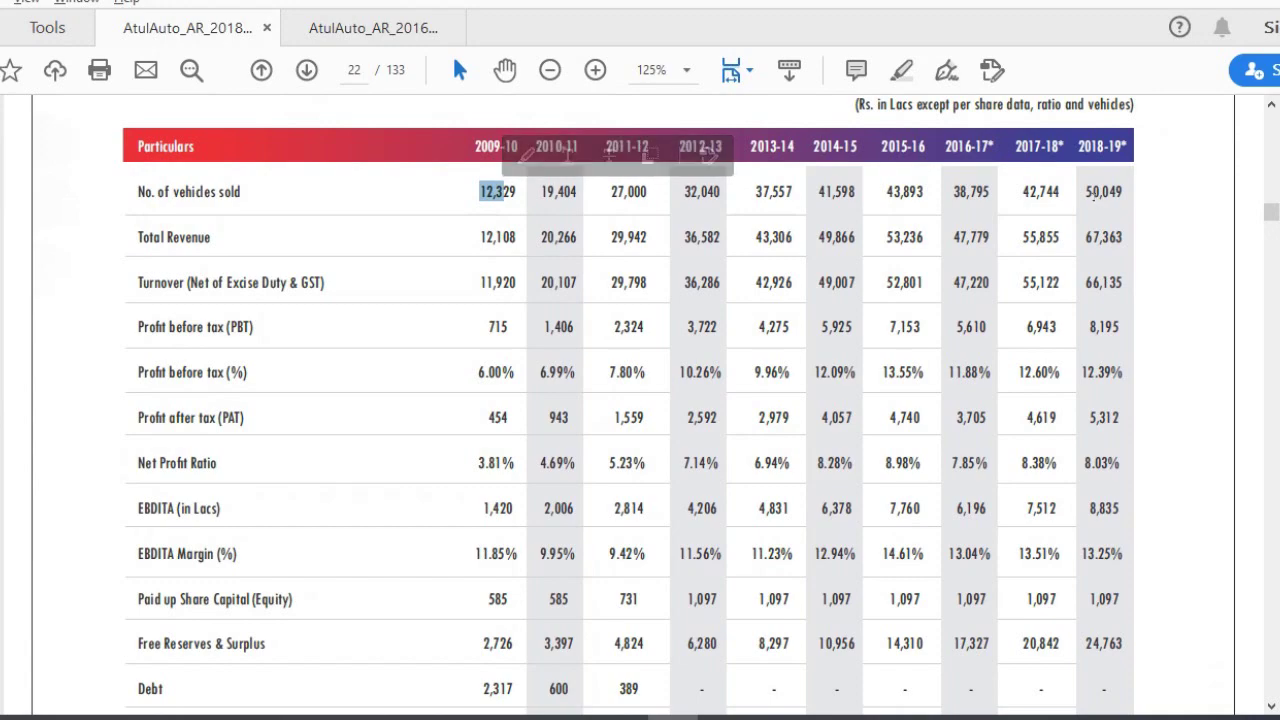
pyautogui.moveTo(1093, 195); pyautogui.dragTo(1121, 193)
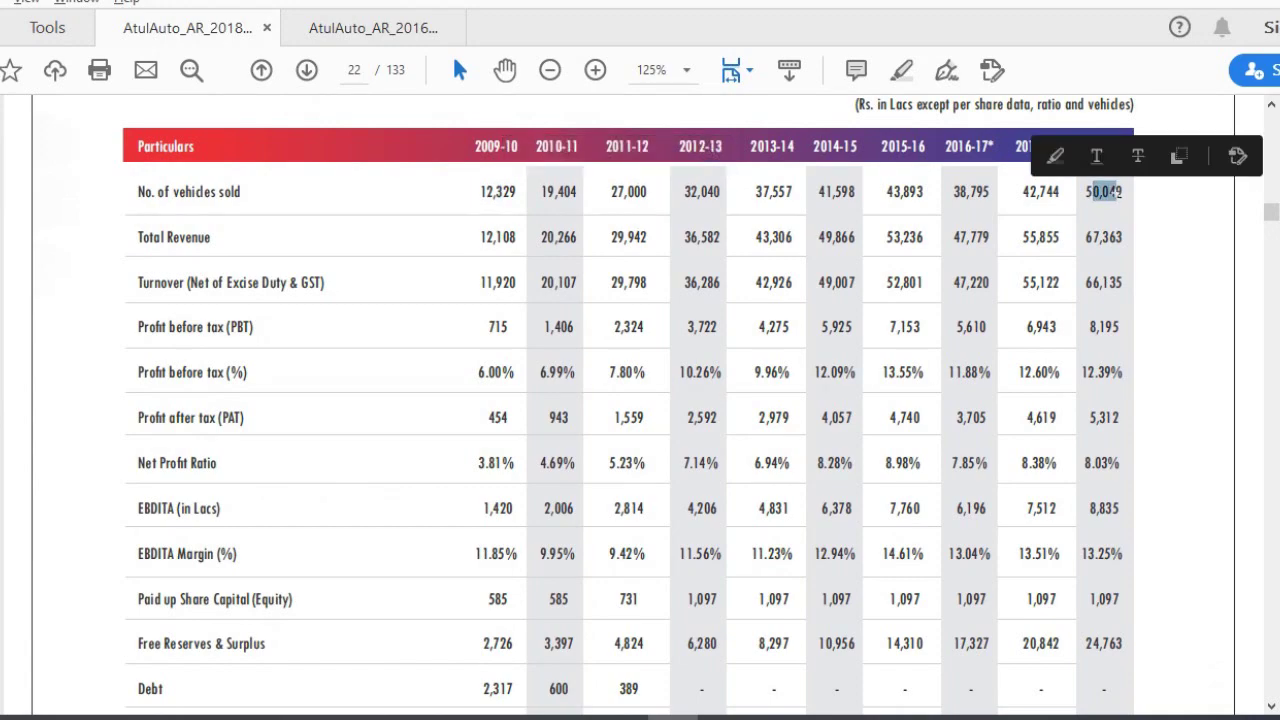
pyautogui.click(1192, 304)
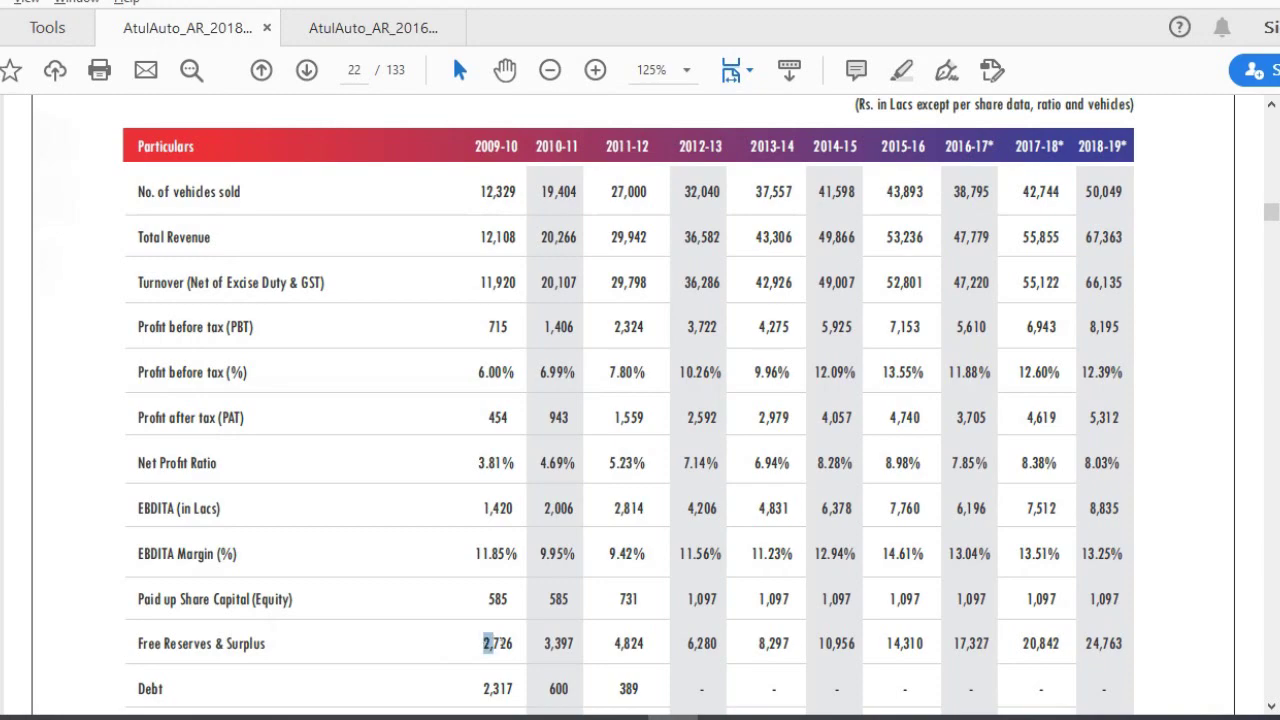
# Highlight the Free Reserves & Surplus figures for 2009-10 and 2018-19 and the 2011-12 Debt figure.
pyautogui.moveTo(484, 644); pyautogui.dragTo(500, 645)
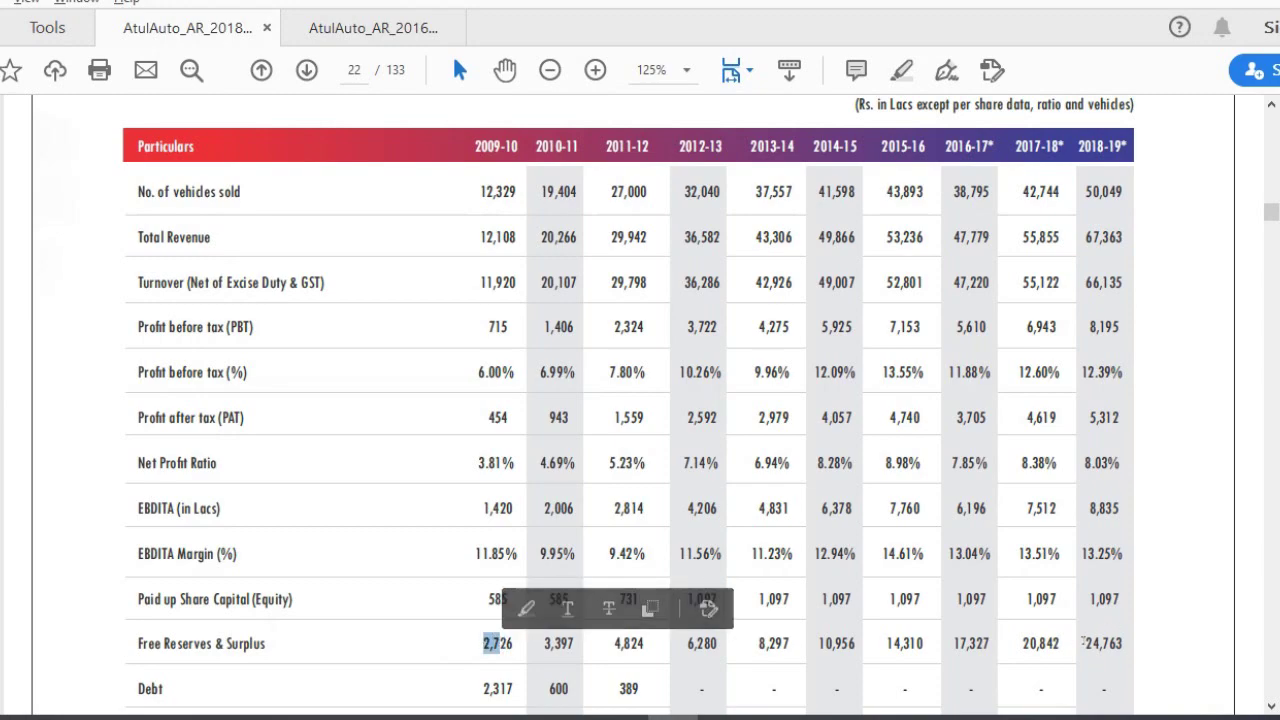
pyautogui.moveTo(1086, 644); pyautogui.dragTo(1102, 645)
pyautogui.click(1171, 477)
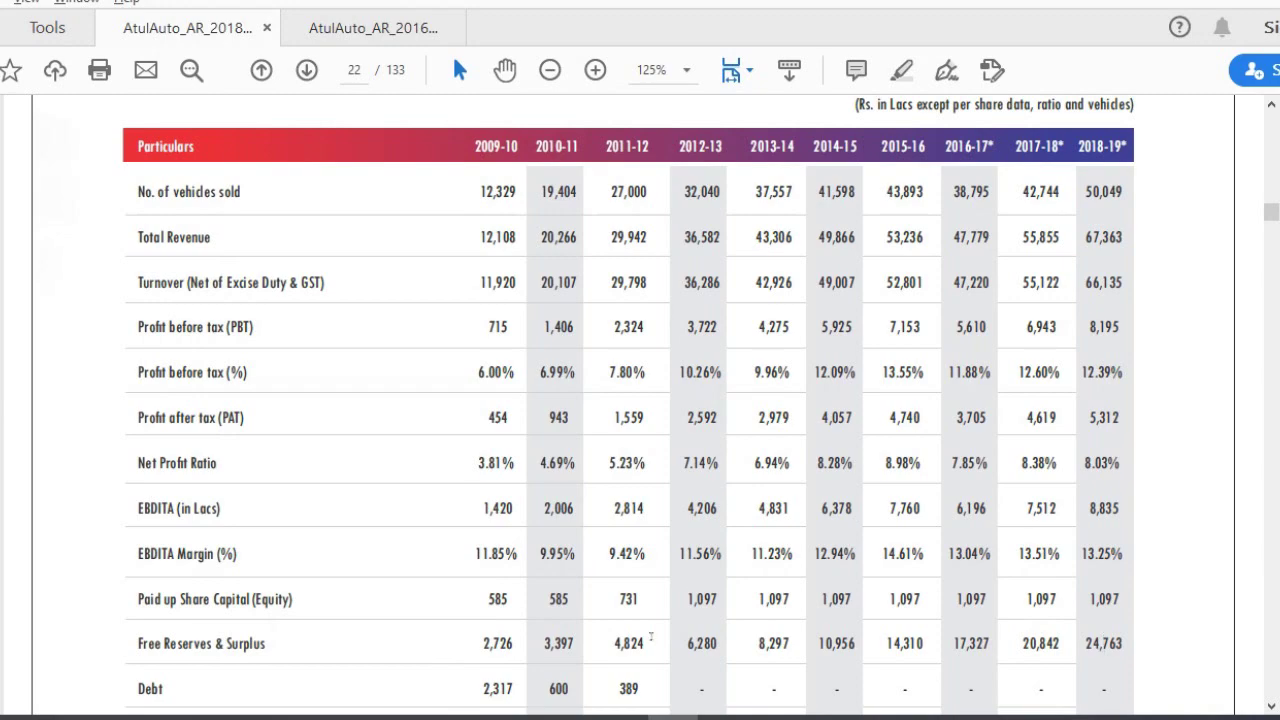
pyautogui.moveTo(614, 688); pyautogui.dragTo(641, 689)
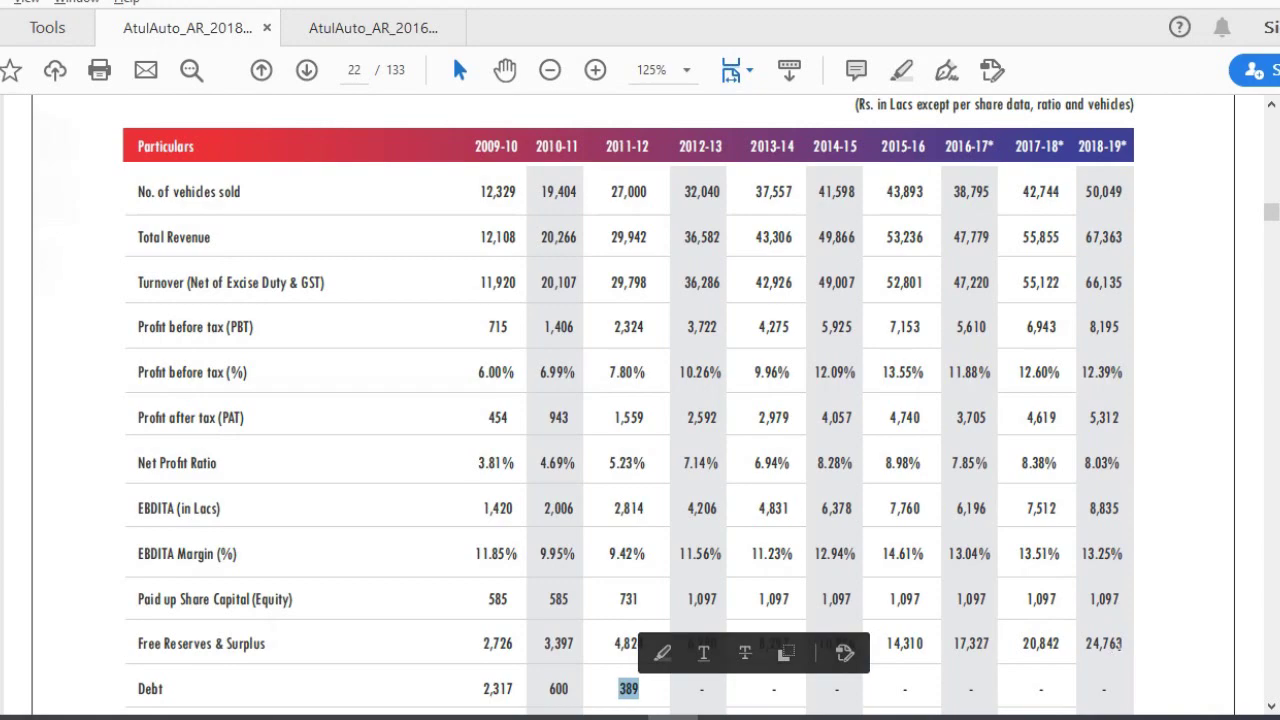
pyautogui.click(1199, 491)
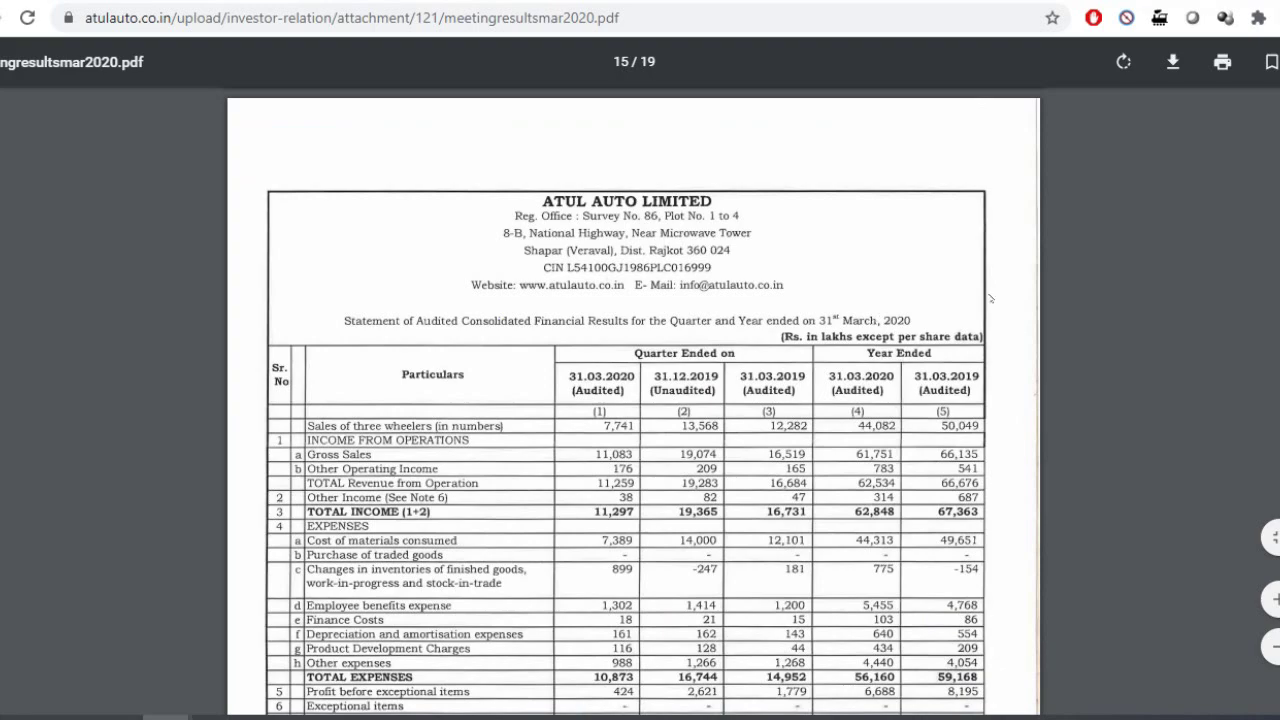
# Highlight the period dates and the full-year three-wheeler sales for 31.03.2019 and 31.03.2020 in the March 2020 results.
pyautogui.scroll(-3, 990, 297)
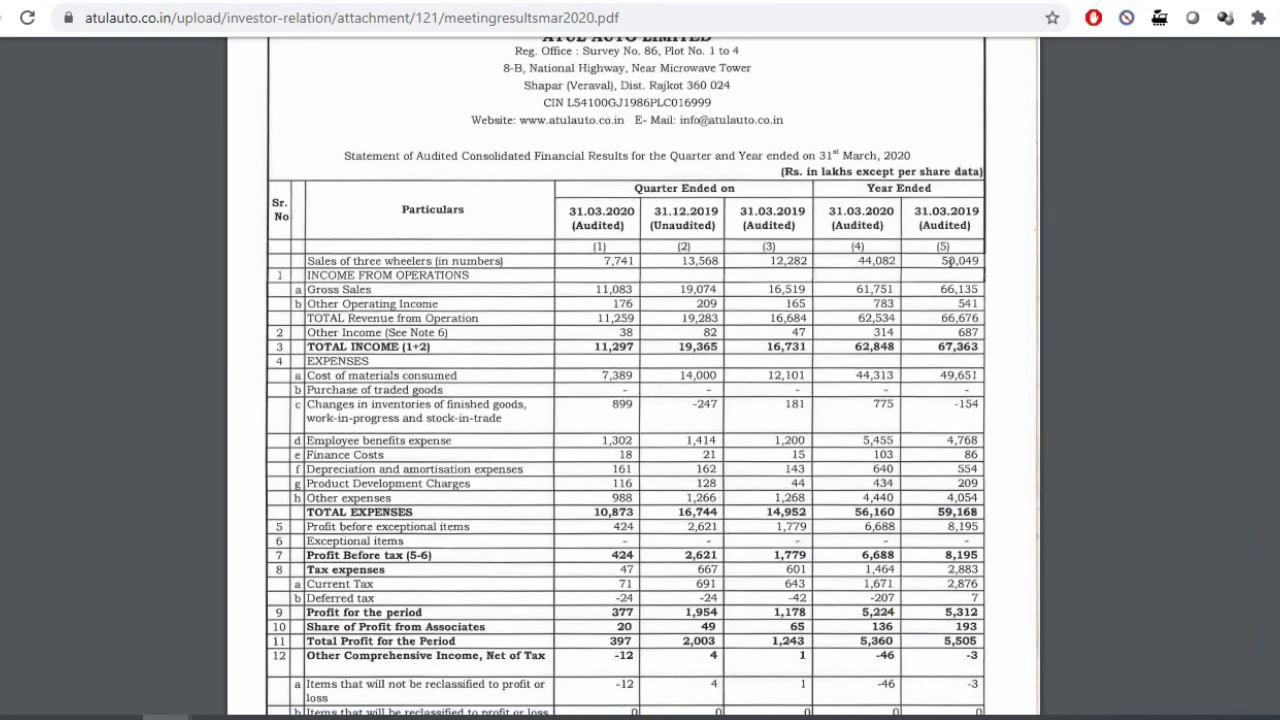
pyautogui.tripleClick(858, 210)
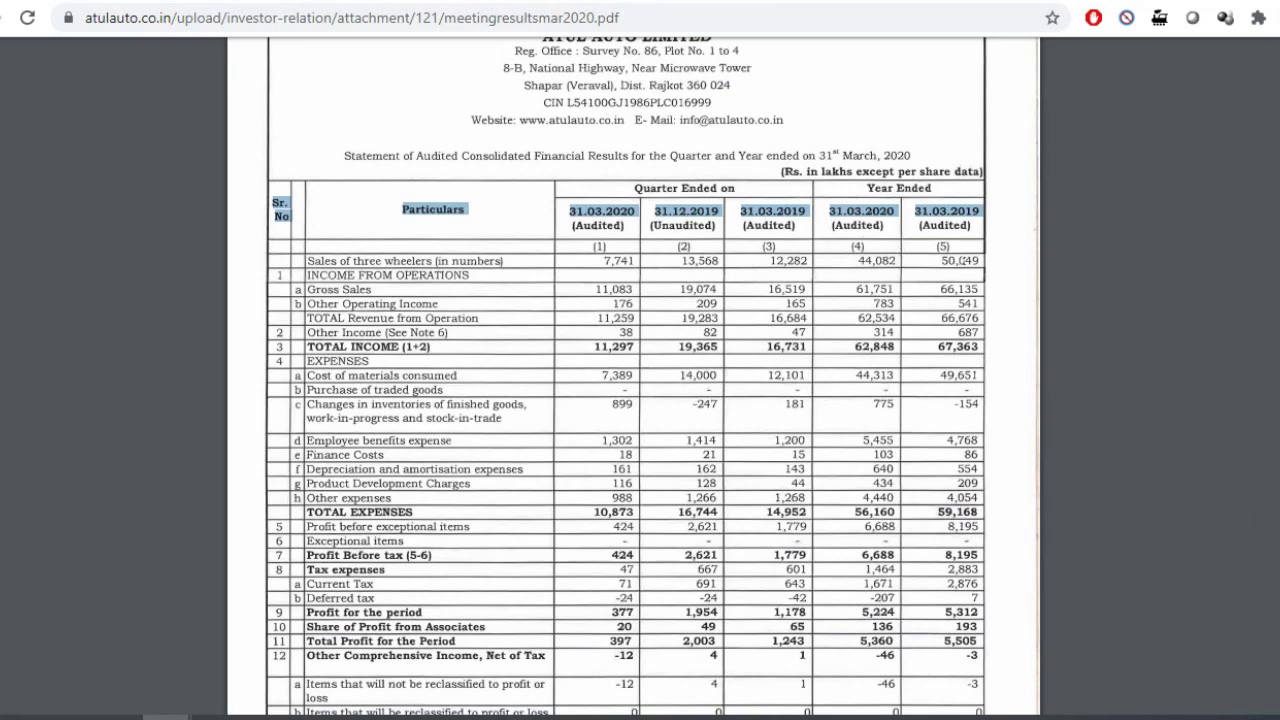
pyautogui.moveTo(962, 260)
pyautogui.mouseDown()
pyautogui.moveTo(944, 260)
pyautogui.moveTo(979, 261)
pyautogui.mouseUp()
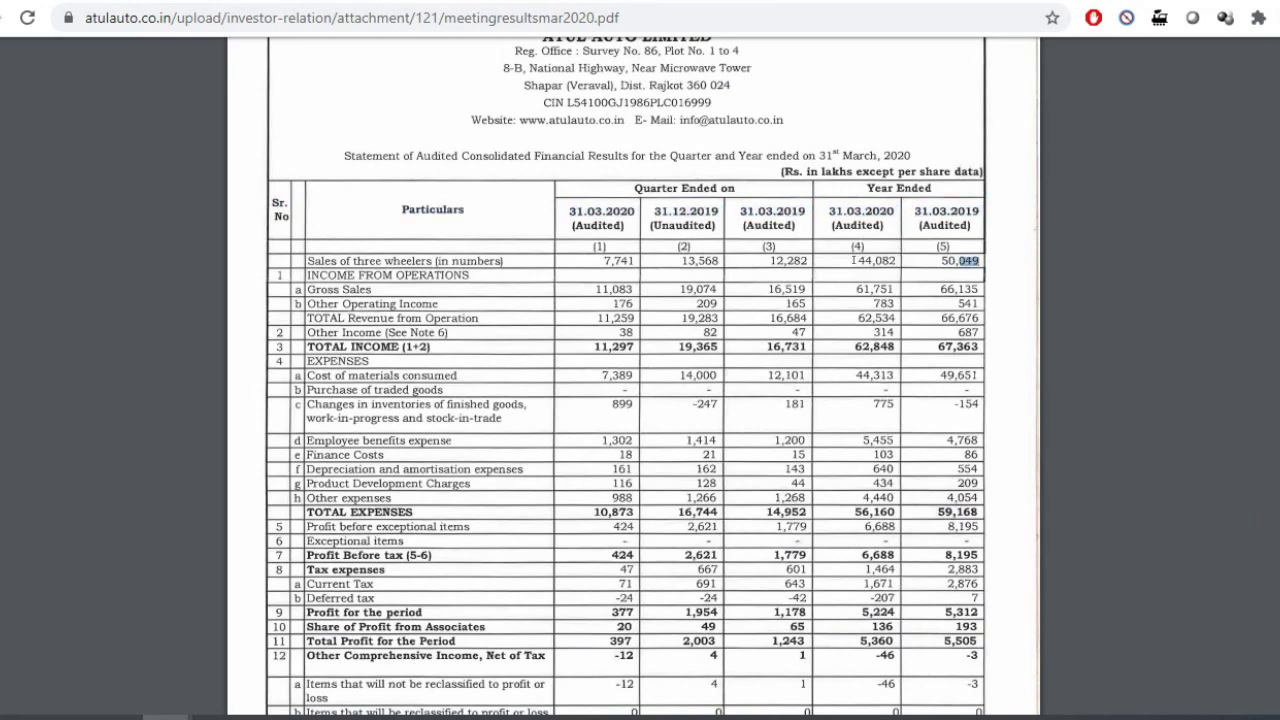
pyautogui.tripleClick(898, 261)
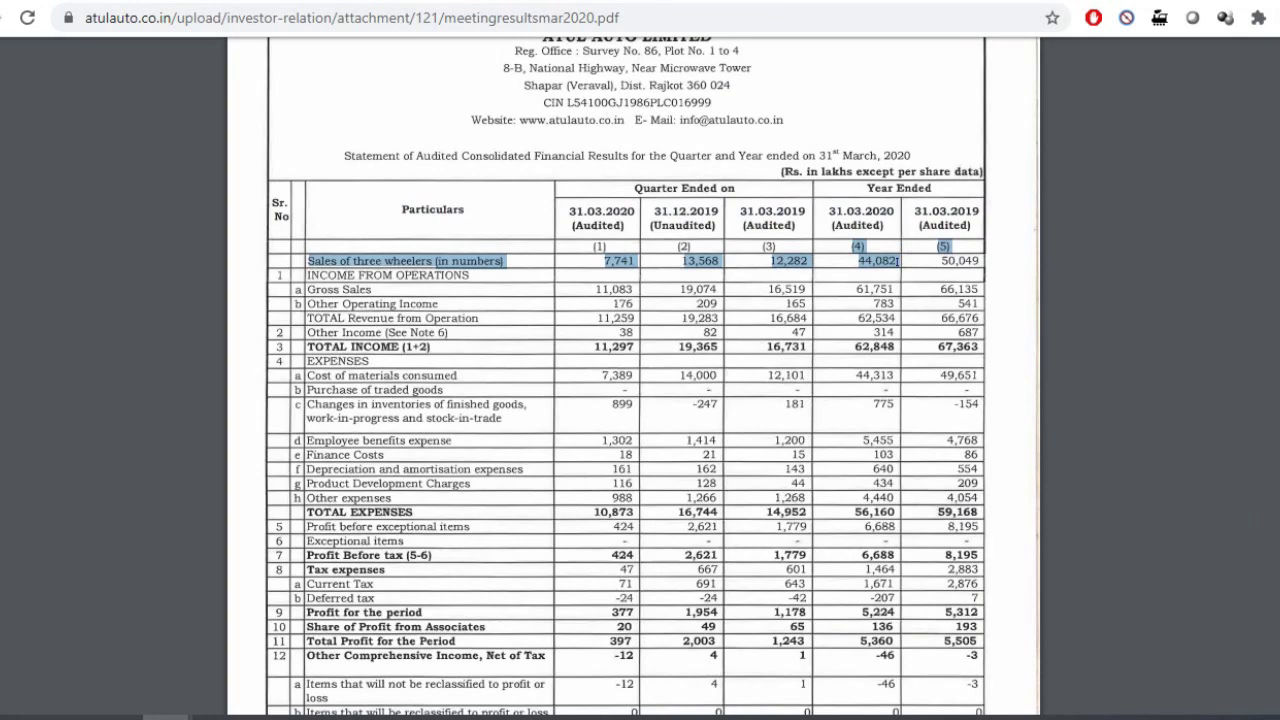
pyautogui.click(866, 266)
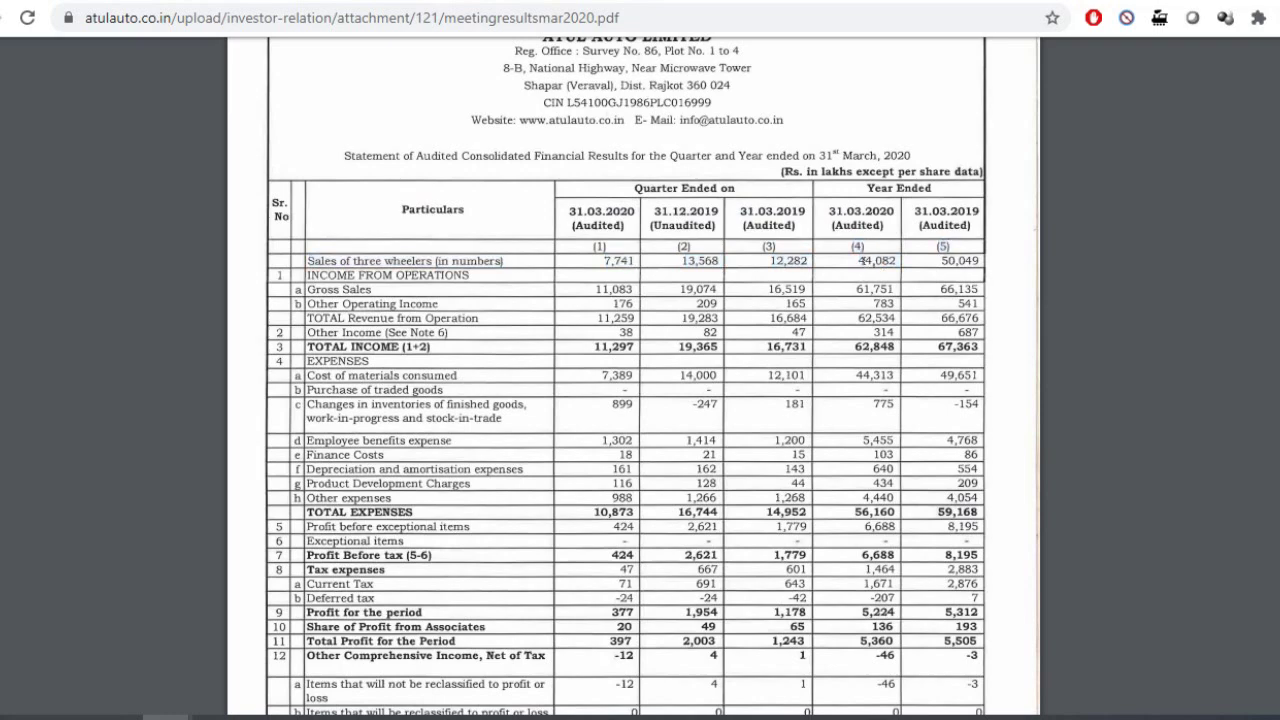
pyautogui.tripleClick(861, 260)
pyautogui.click(861, 260)
pyautogui.moveTo(855, 260); pyautogui.dragTo(906, 261)
# Highlight the Gross Sales row and its year-ended figures for 31.03.2019 and 31.03.2020.
pyautogui.tripleClick(858, 290)
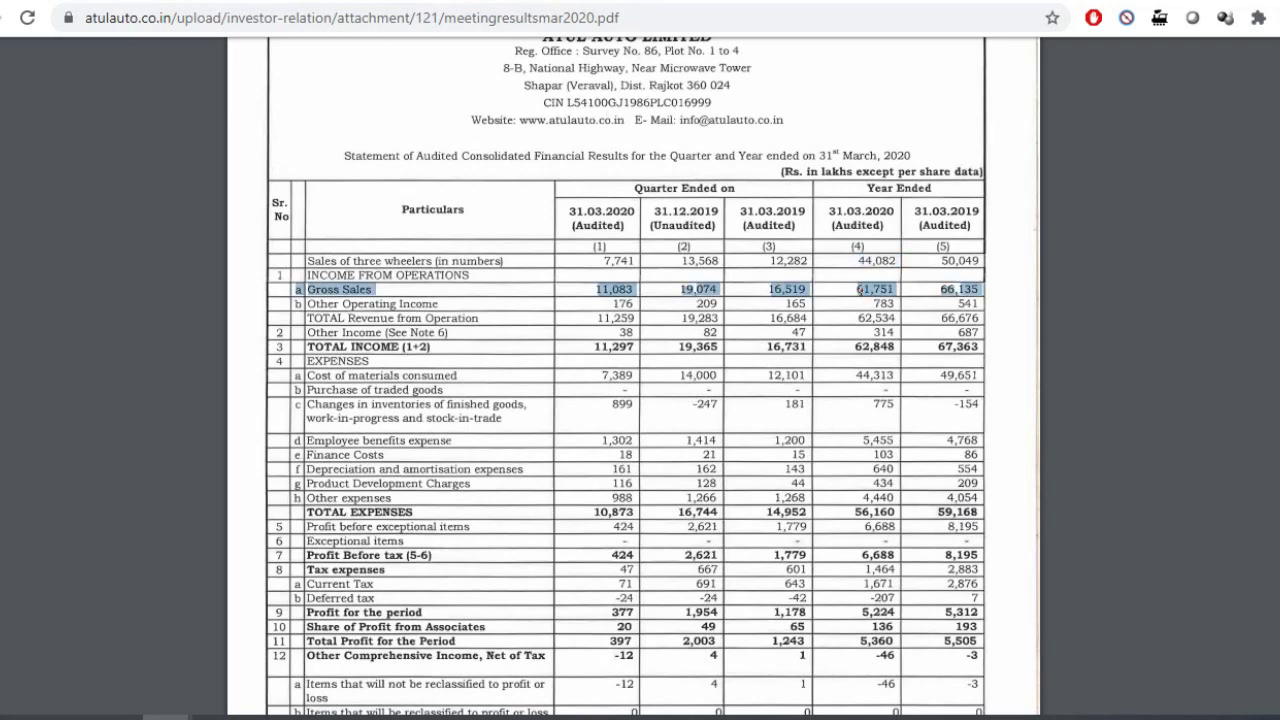
pyautogui.moveTo(938, 290); pyautogui.dragTo(960, 290)
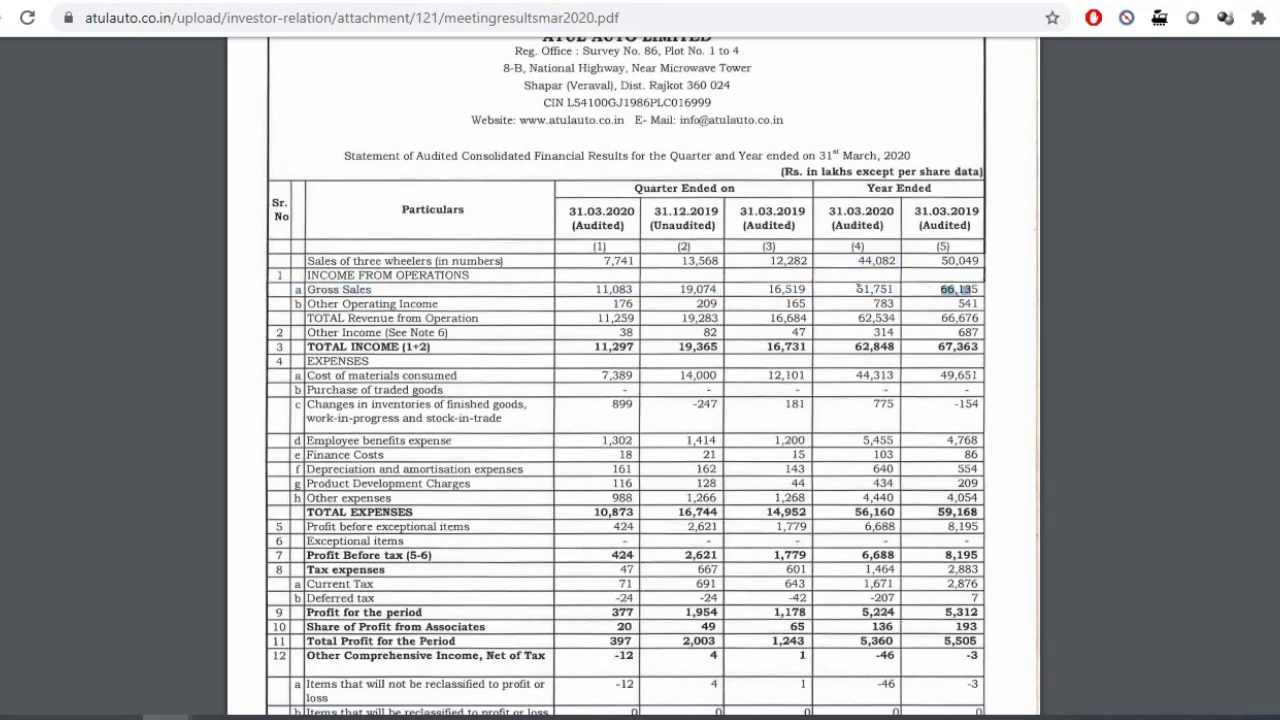
pyautogui.moveTo(857, 290); pyautogui.dragTo(888, 289)
pyautogui.moveTo(888, 289); pyautogui.dragTo(877, 289)
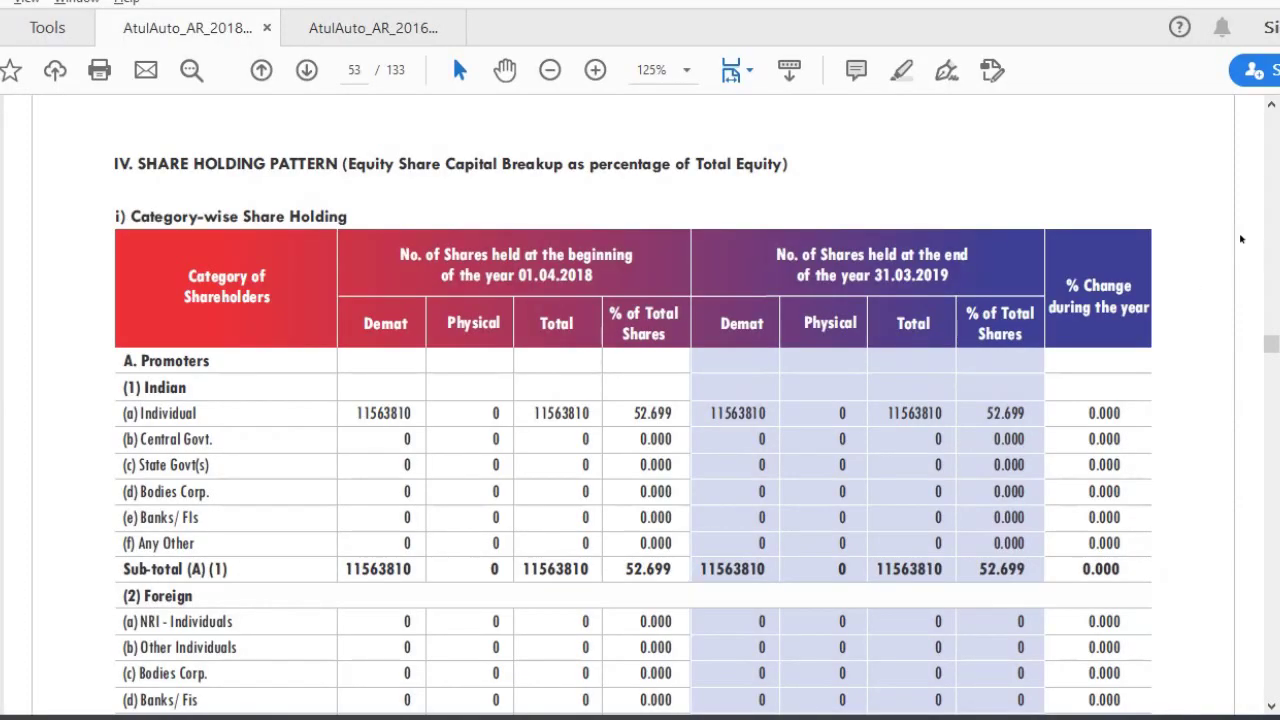
# Examine the annual report's category-wise shareholding table, highlighting the Mutual Funds and FIIs rows.
pyautogui.scroll(-1, 1244, 233)
pyautogui.scroll(-3, 1244, 233)
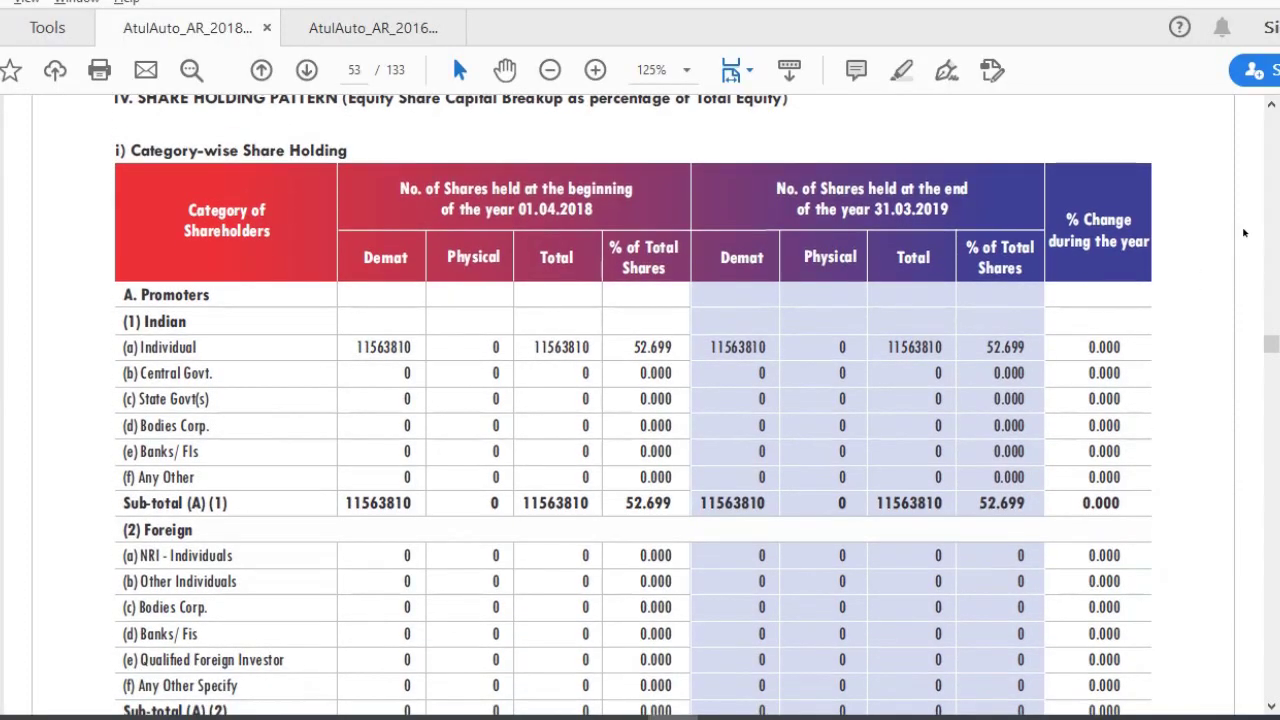
pyautogui.scroll(-1, 1244, 233)
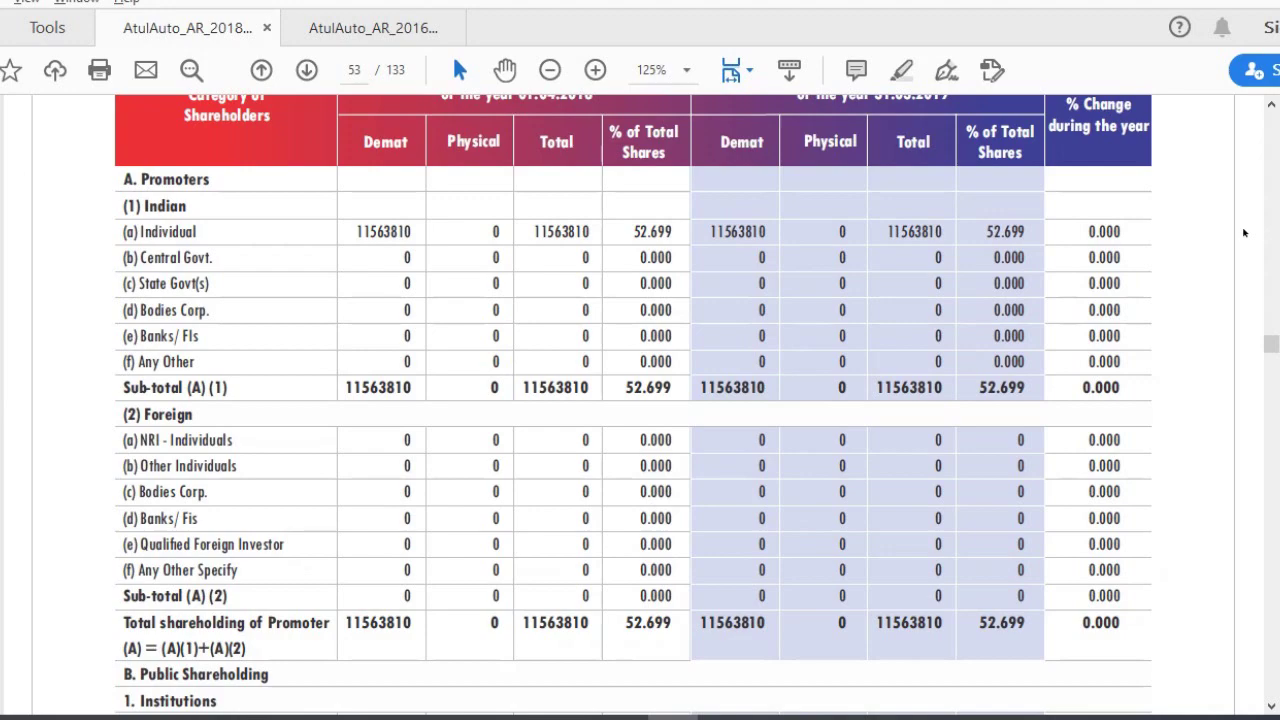
pyautogui.scroll(-3, 1244, 233)
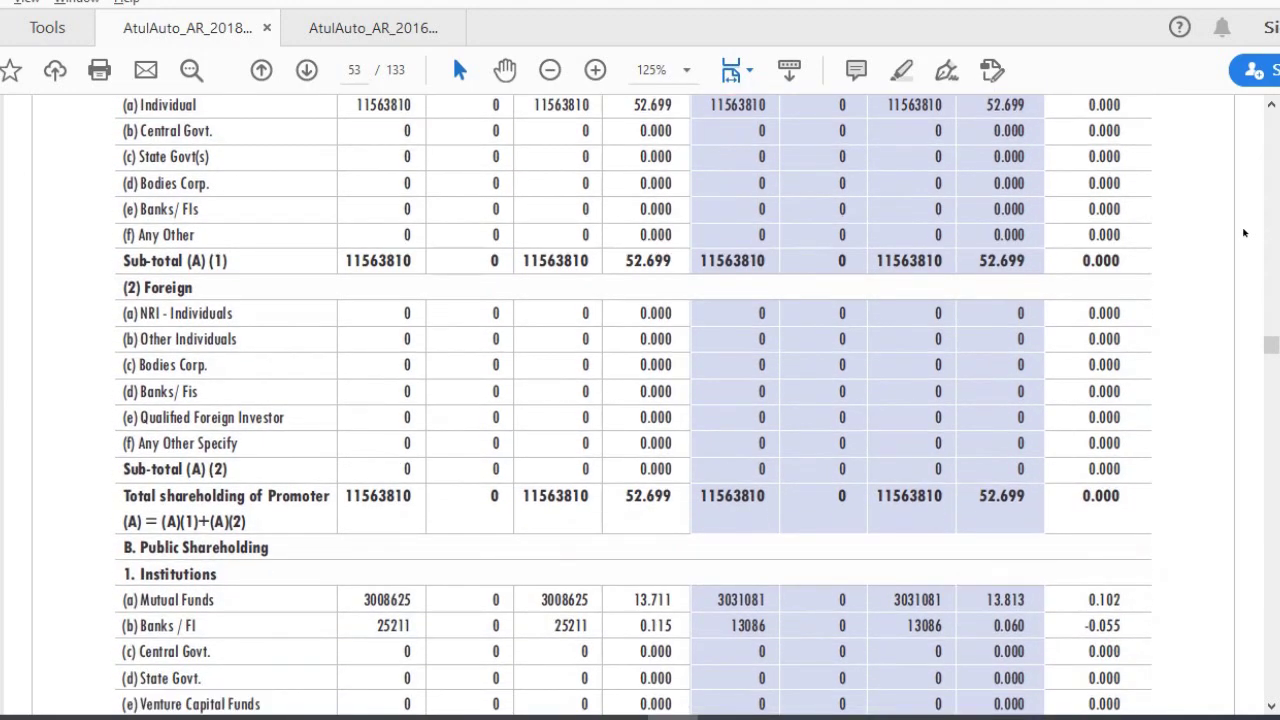
pyautogui.scroll(-7, 1244, 233)
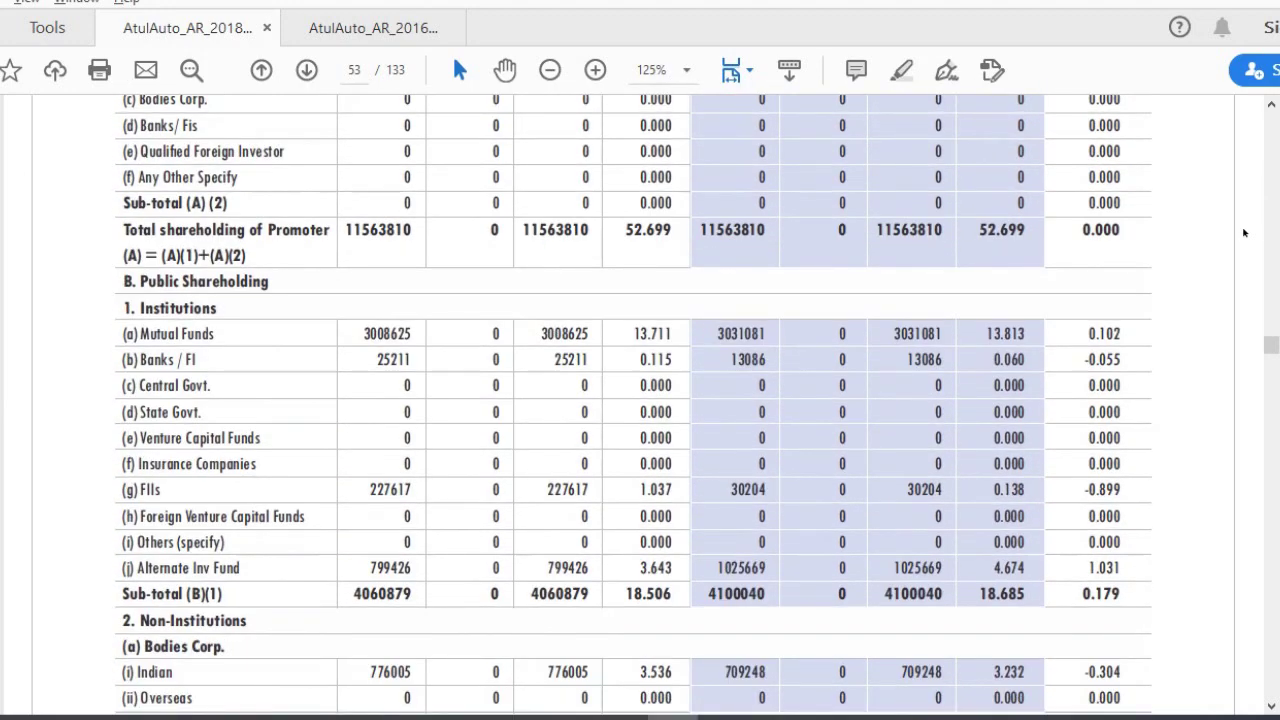
pyautogui.tripleClick(1001, 334)
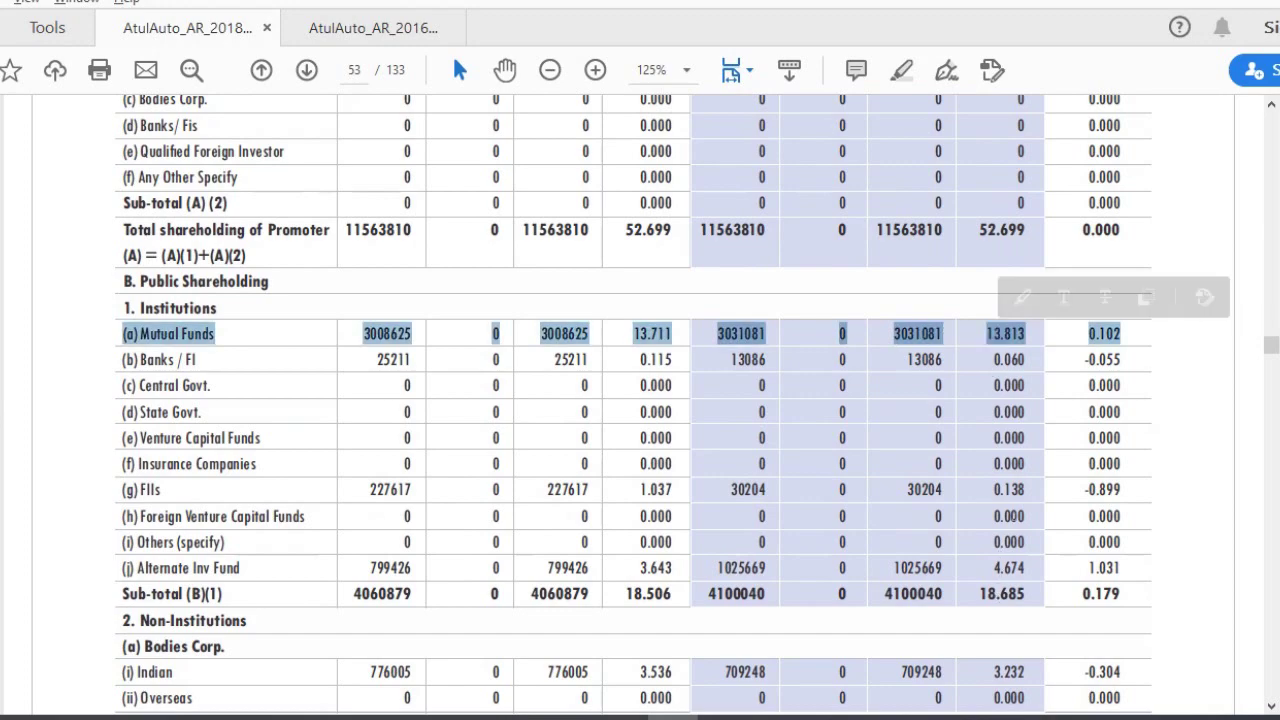
pyautogui.tripleClick(980, 489)
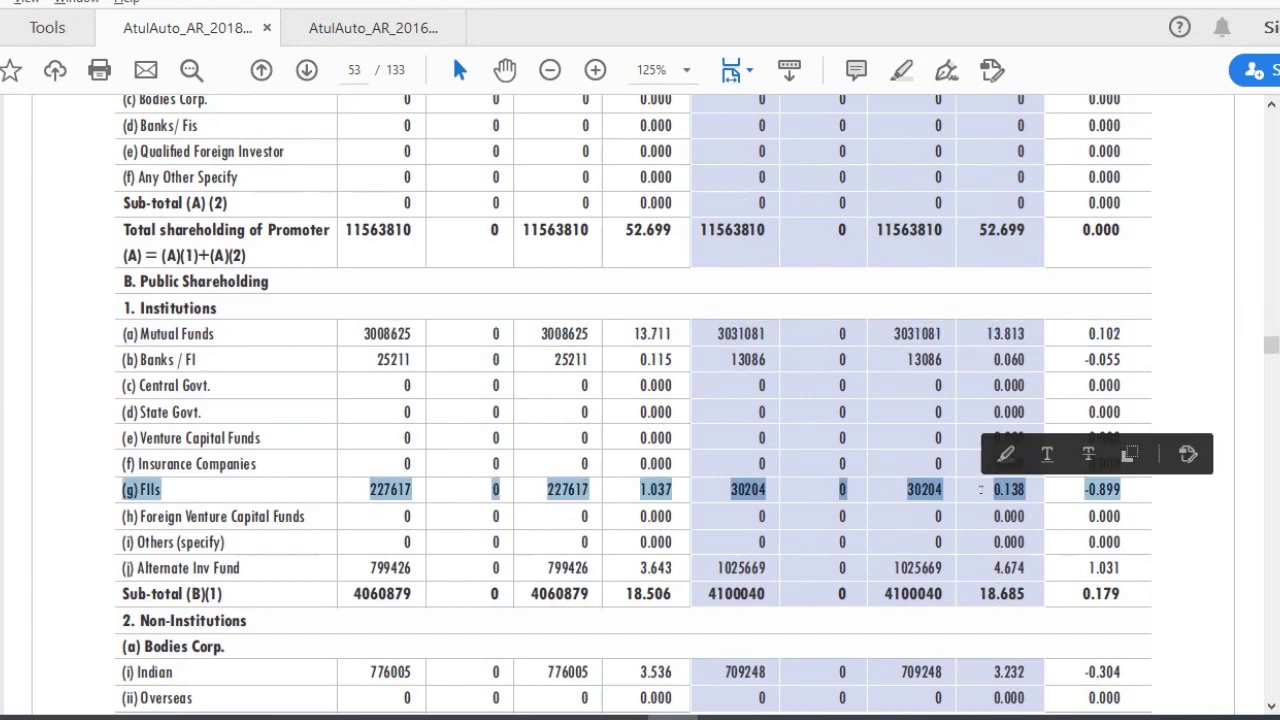
pyautogui.click(1165, 577)
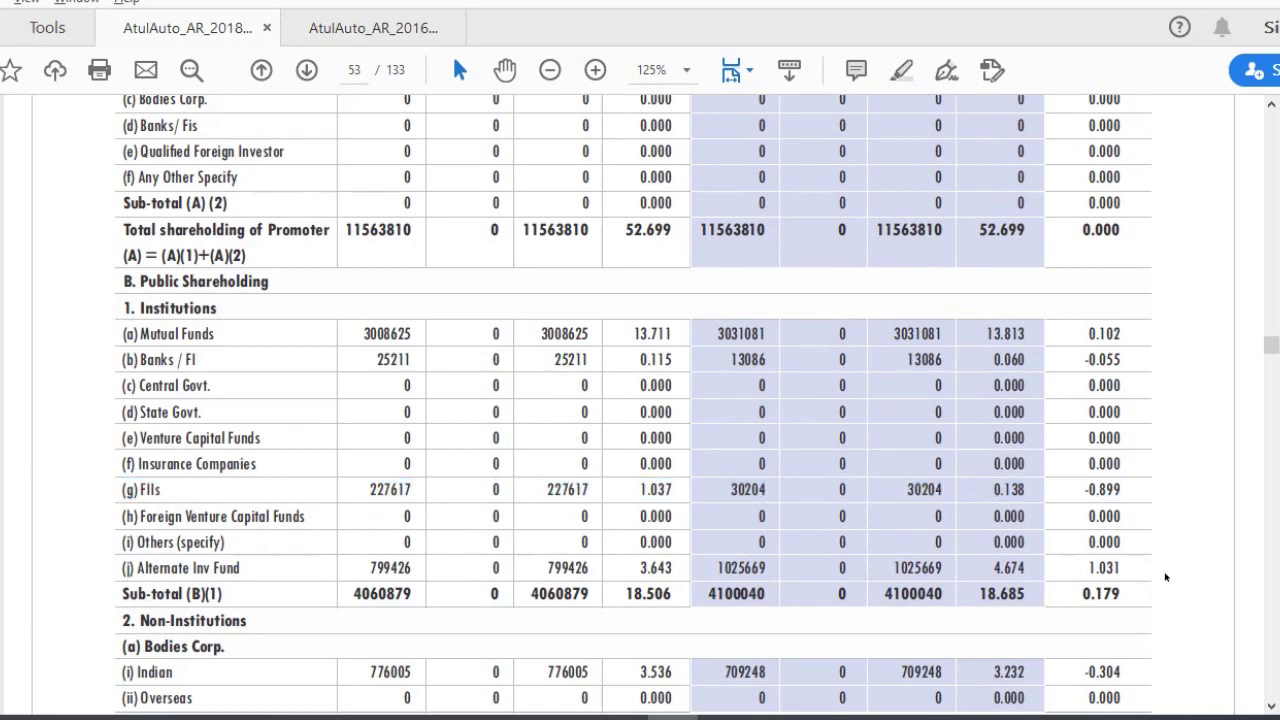
pyautogui.scroll(-3, 1165, 577)
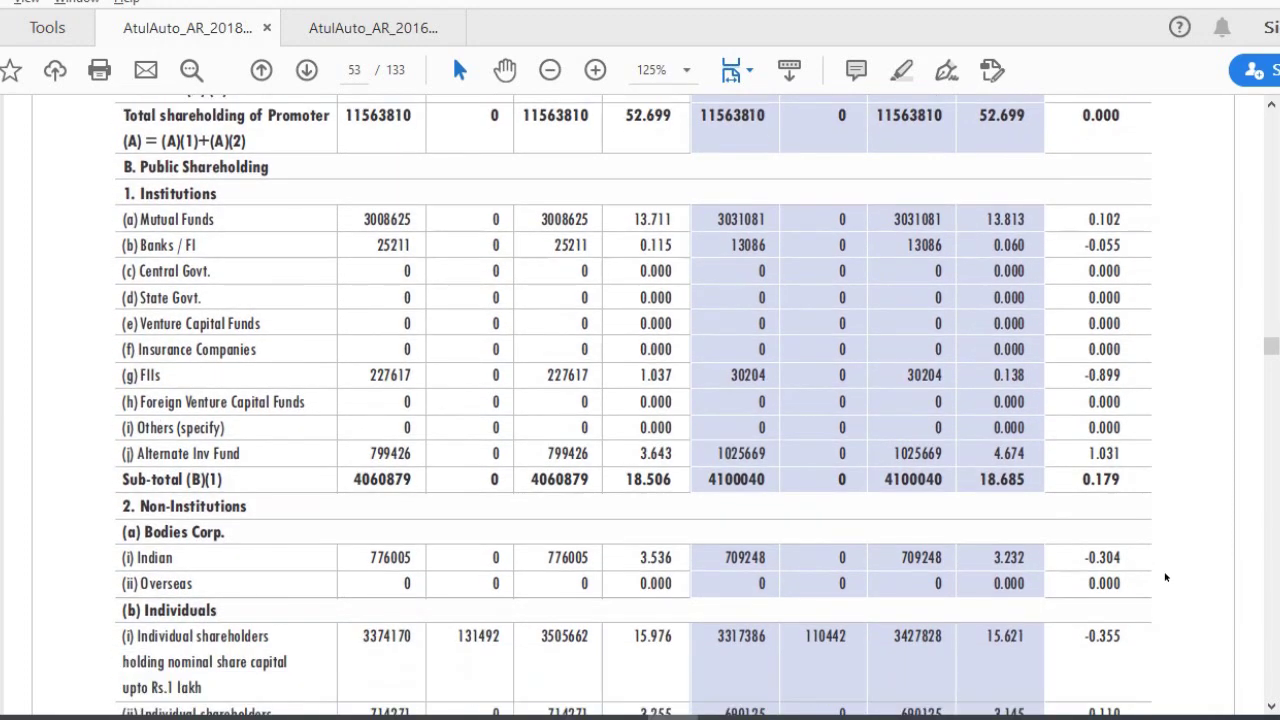
pyautogui.scroll(-5, 1165, 577)
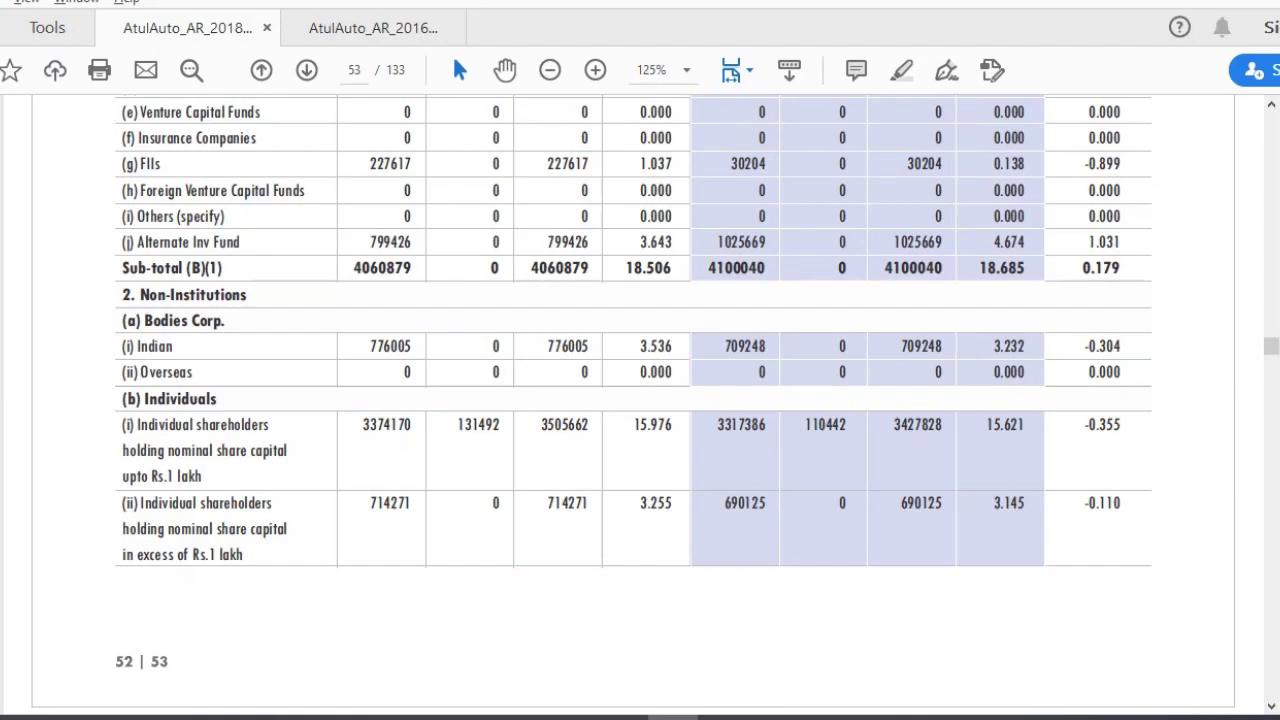
# Switch to the Tickertape holdings page and highlight the Jun 2019 promoter, mutual fund, domestic institutional and other parties percentages.
pyautogui.hotkey('alt', 'Tab')
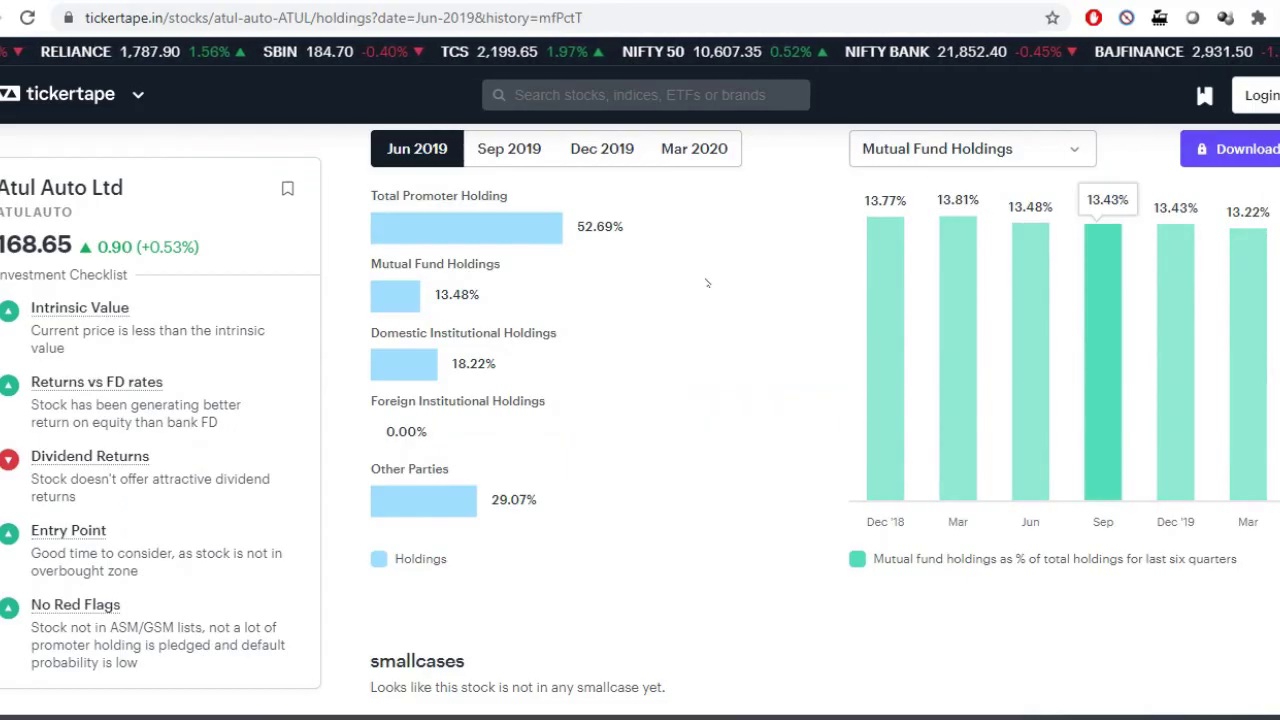
pyautogui.doubleClick(600, 226)
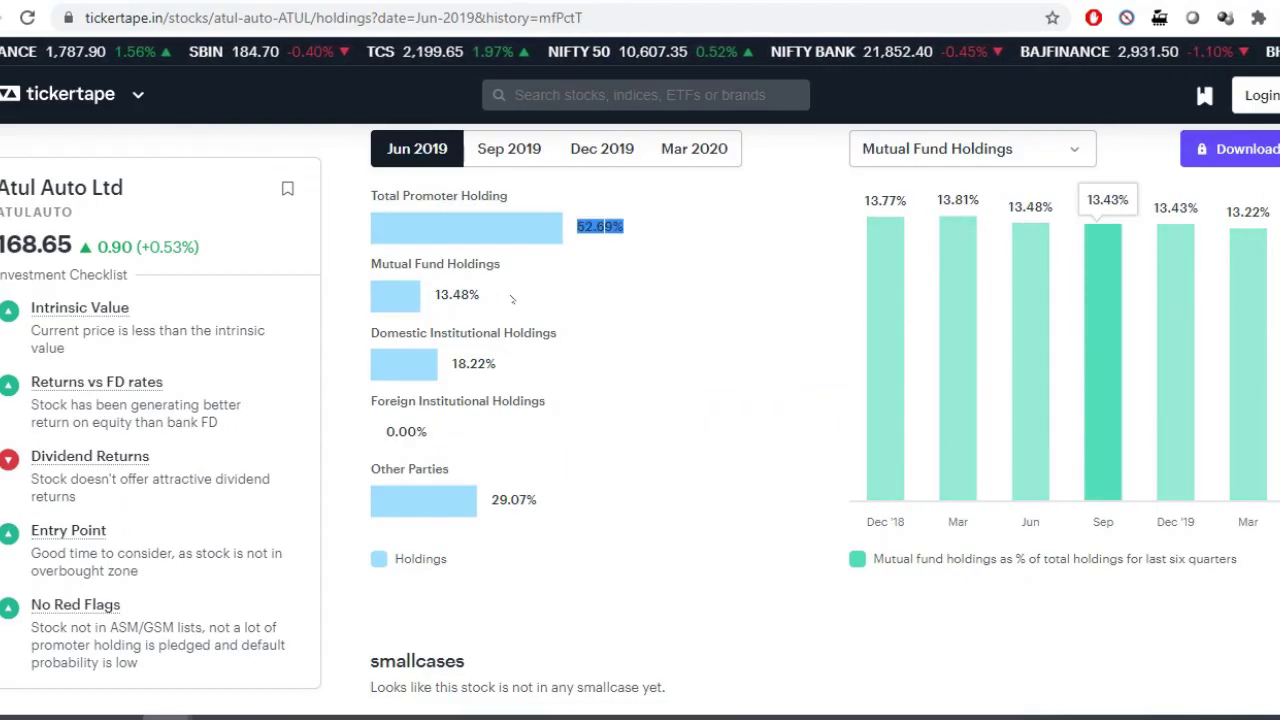
pyautogui.doubleClick(456, 294)
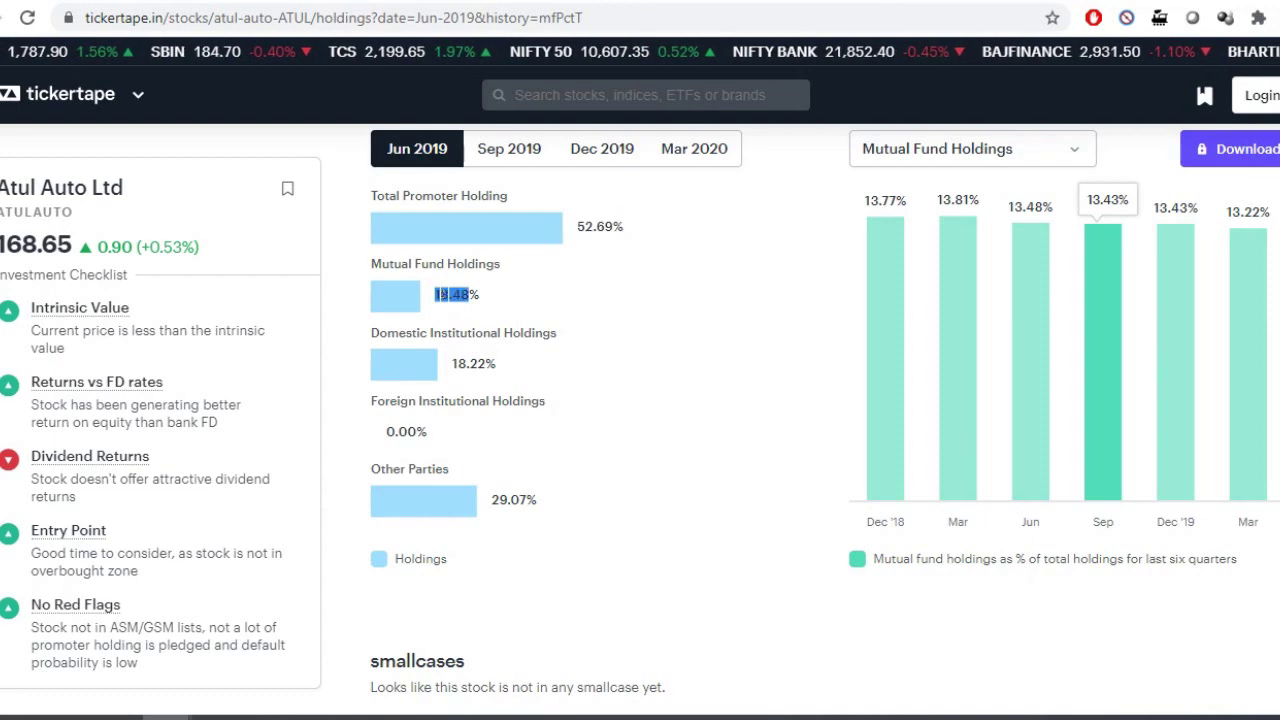
pyautogui.doubleClick(473, 363)
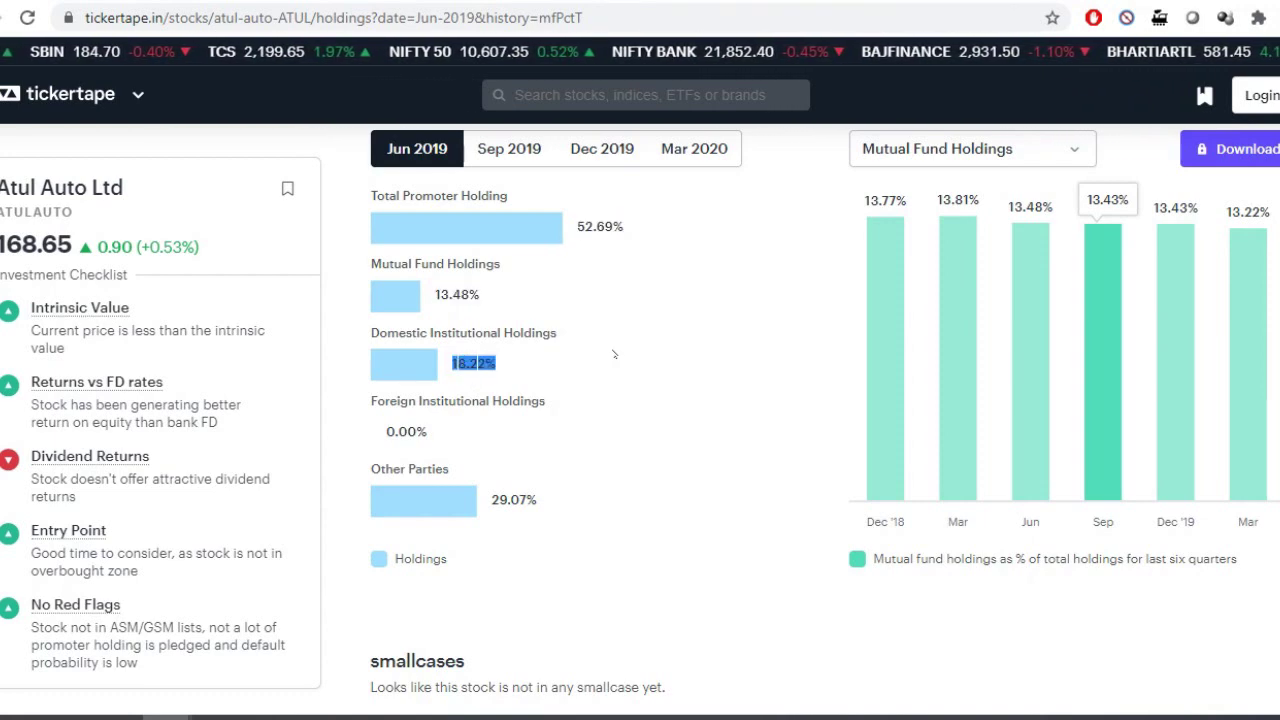
pyautogui.doubleClick(495, 499)
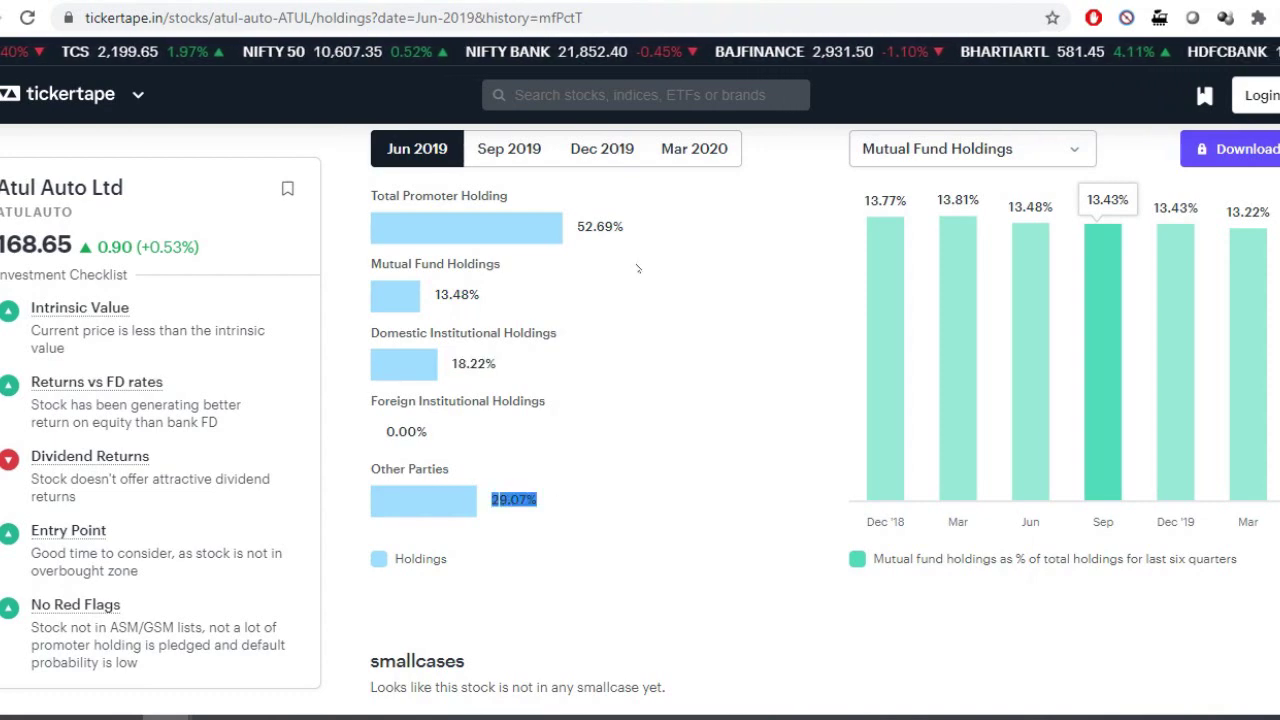
# View the Sep 2019, Dec 2019 and Mar 2020 holdings, highlighting the Mar 2020 total promoter percentage.
pyautogui.click(528, 150)
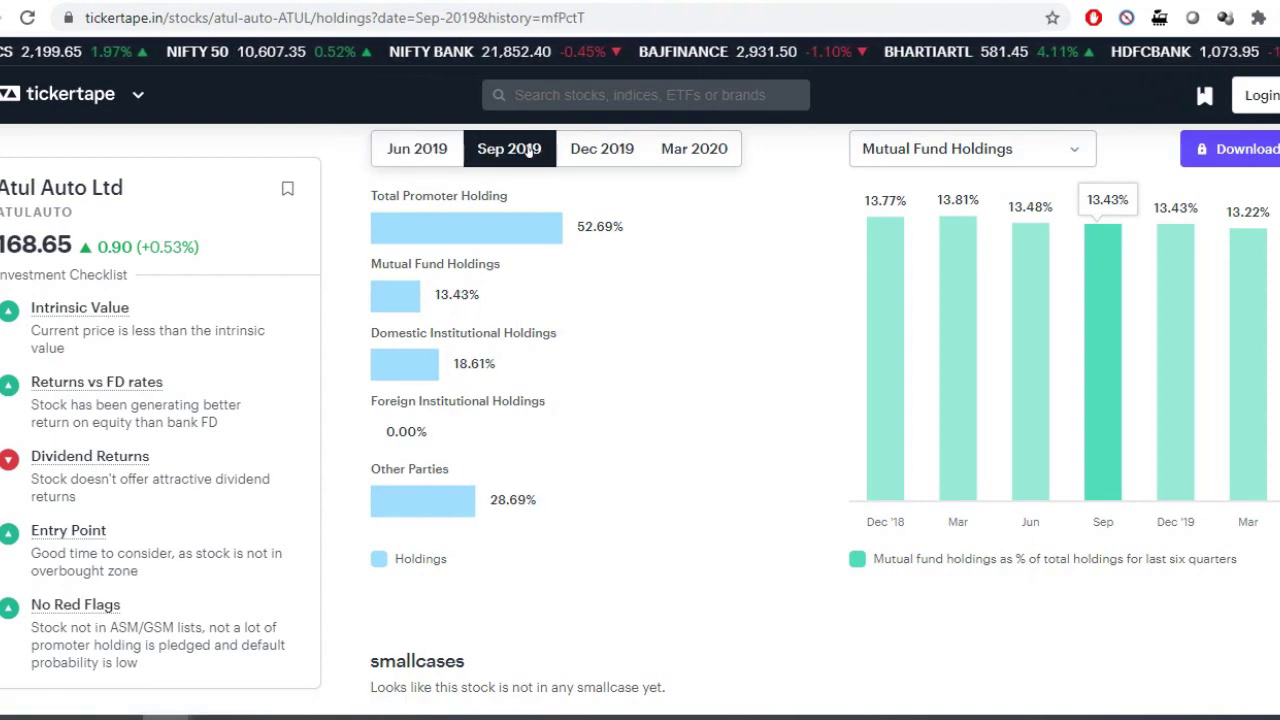
pyautogui.click(614, 150)
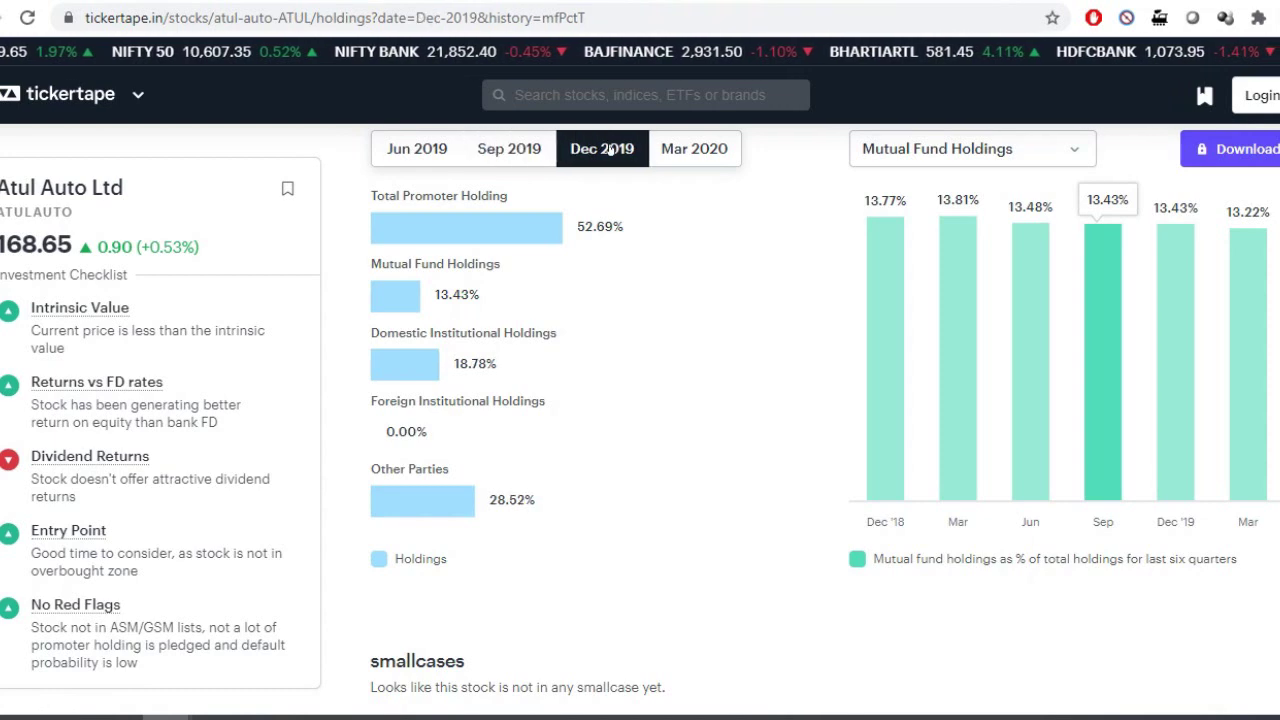
pyautogui.click(724, 150)
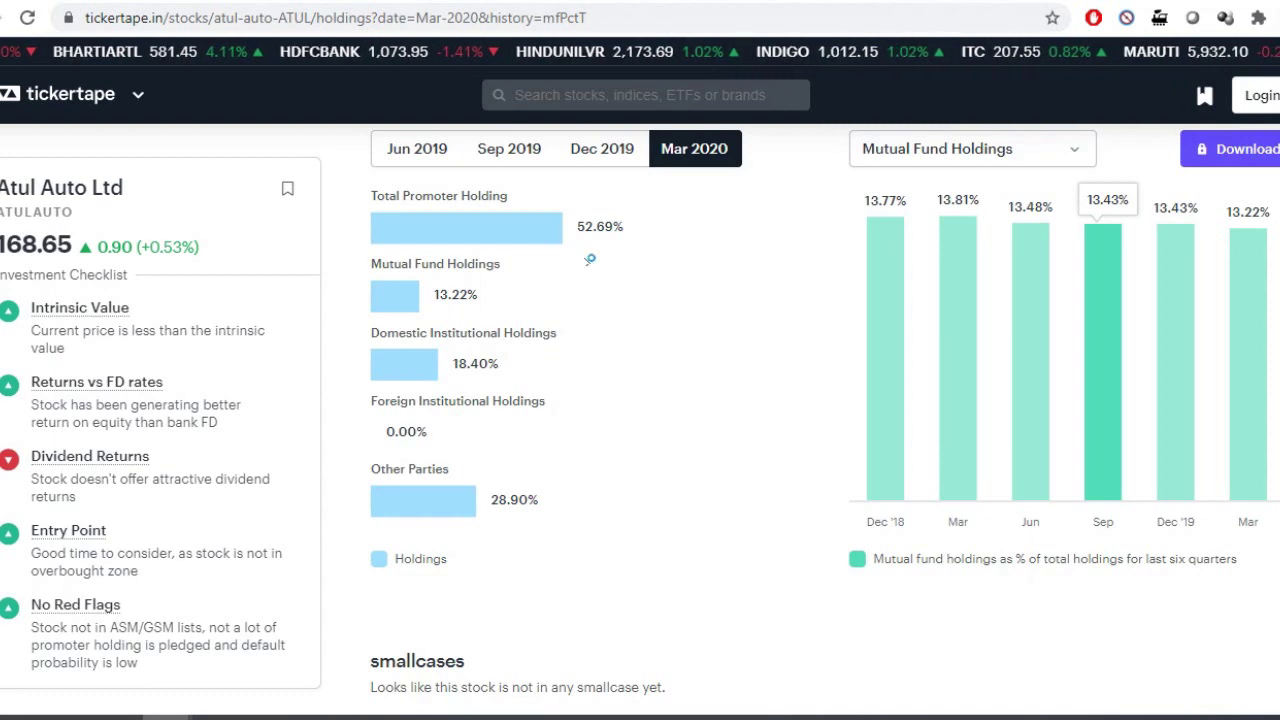
pyautogui.doubleClick(590, 227)
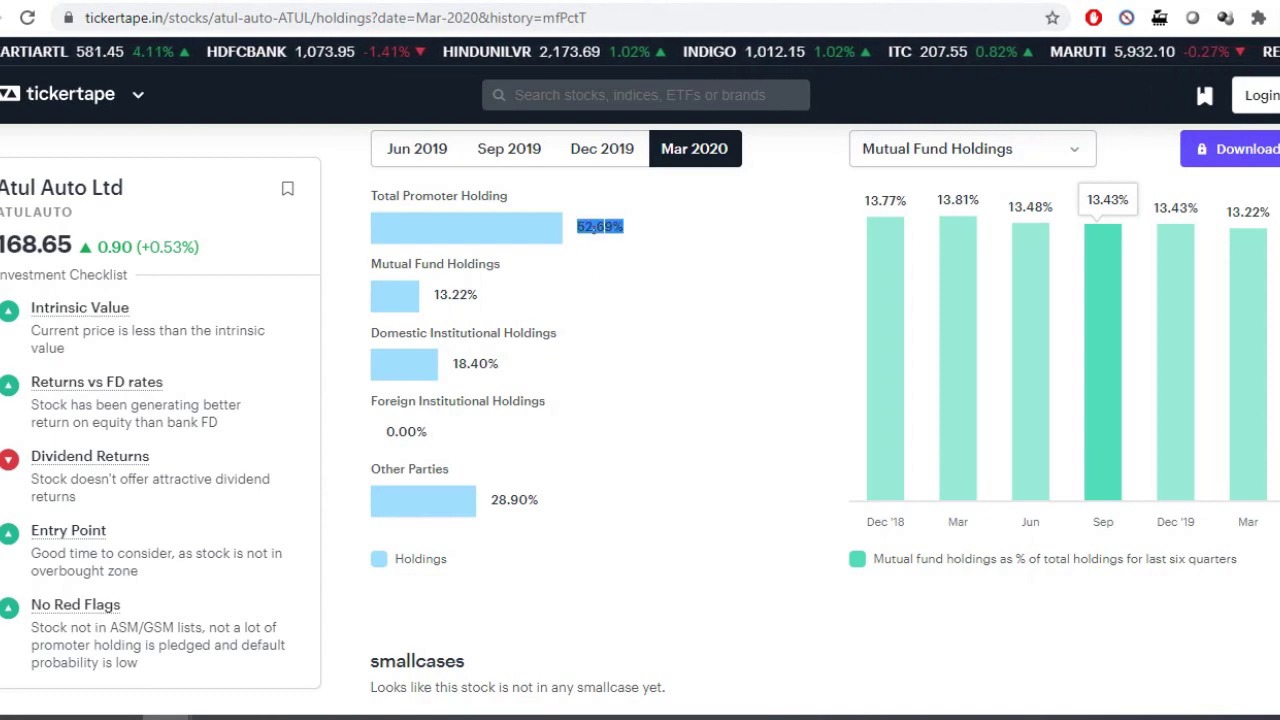
# Switch to the LibreOffice Calc workbook and highlight the Summary sheet's total number of shares, current price and market cap rows.
pyautogui.hotkey('alt', 'Tab')
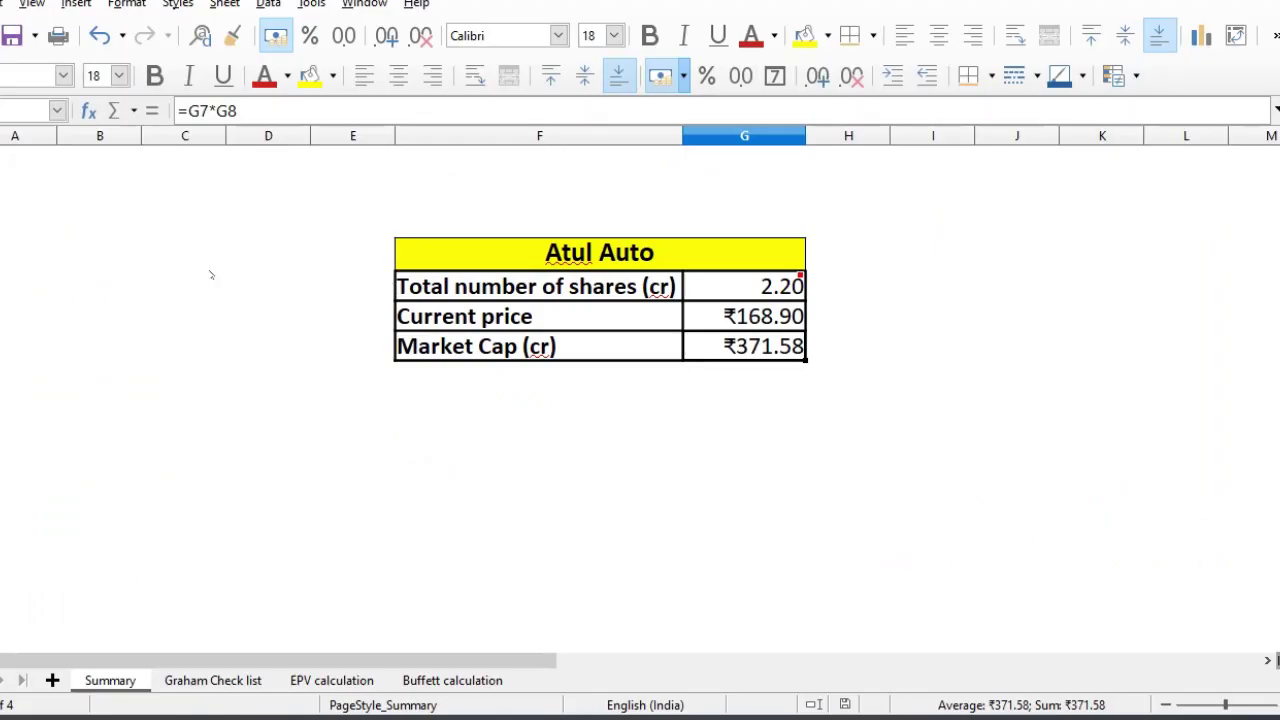
pyautogui.click(2, 286)
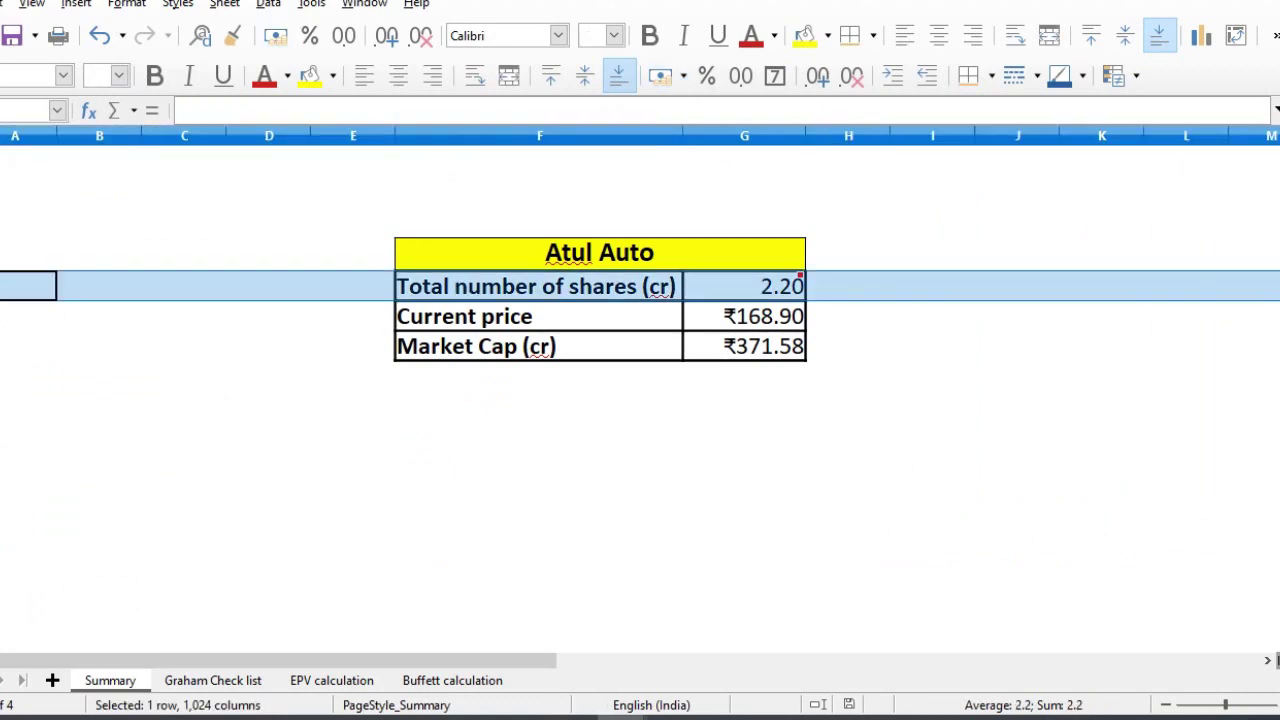
pyautogui.click(2, 316)
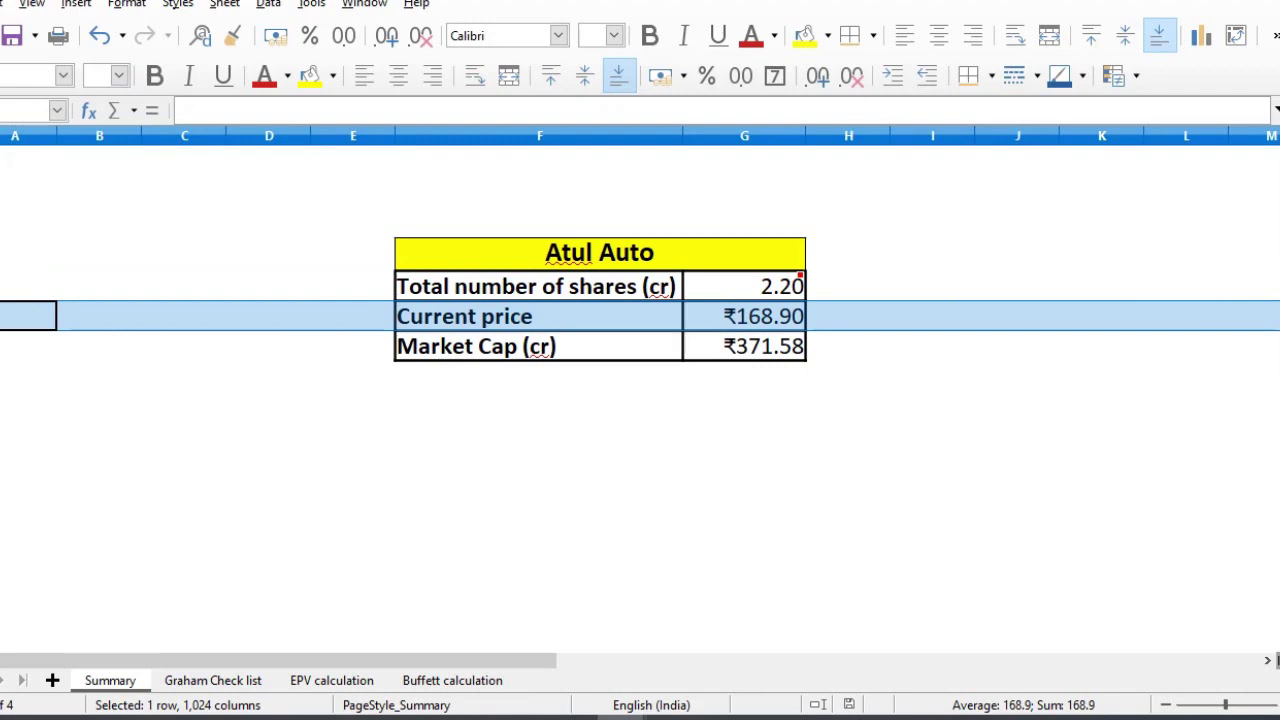
pyautogui.click(2, 346)
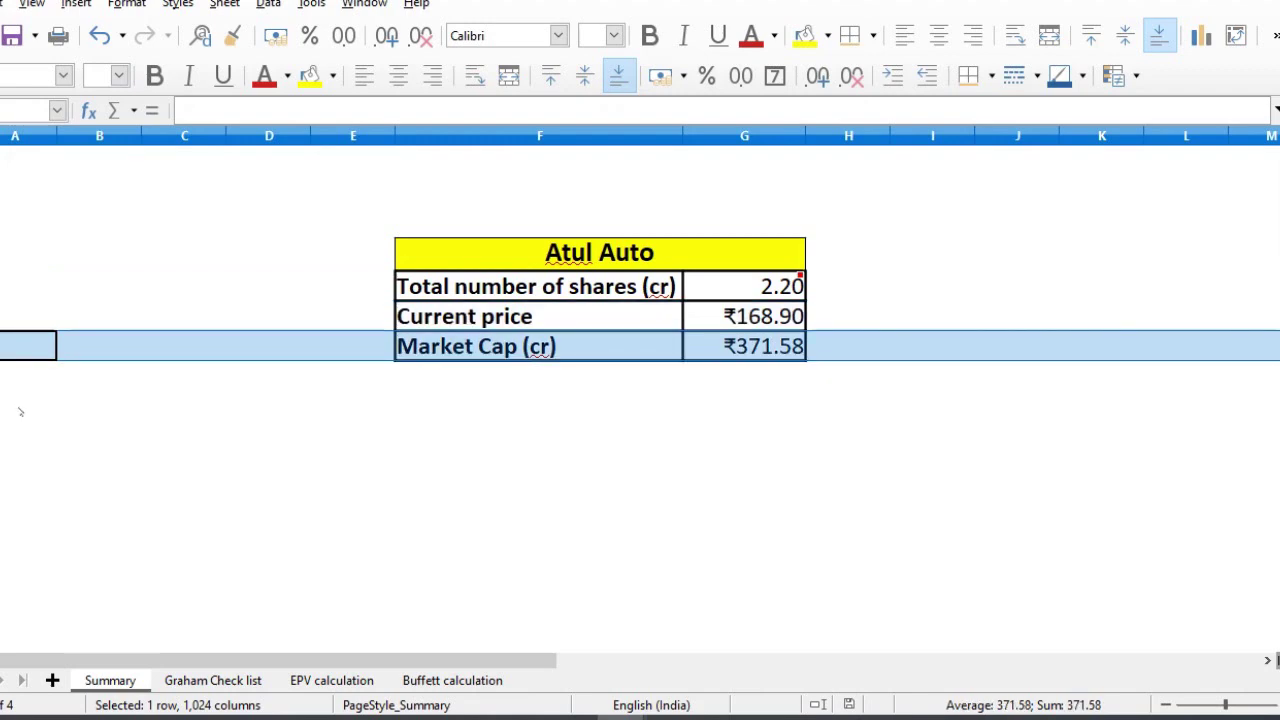
# Open the Graham Check list sheet and highlight Method 1's asset values, liability values and total number of shares.
pyautogui.click(215, 681)
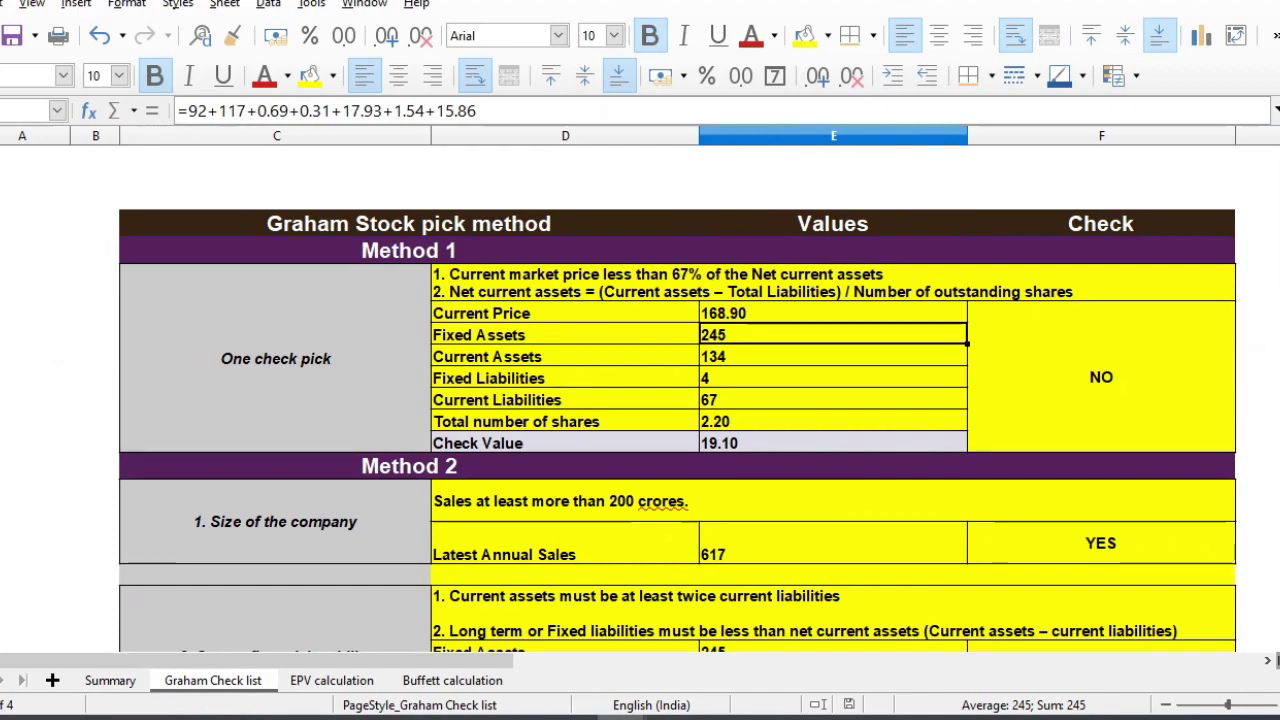
pyautogui.moveTo(833, 356); pyautogui.dragTo(833, 335)
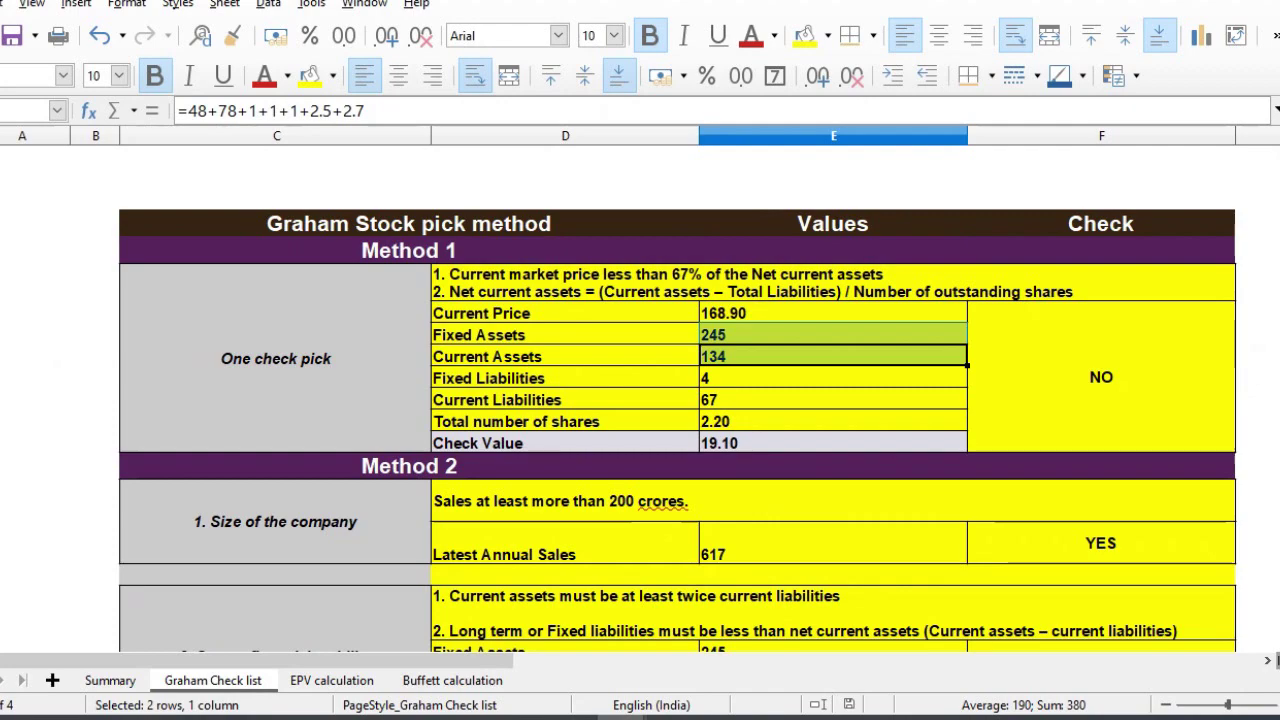
pyautogui.click(833, 378)
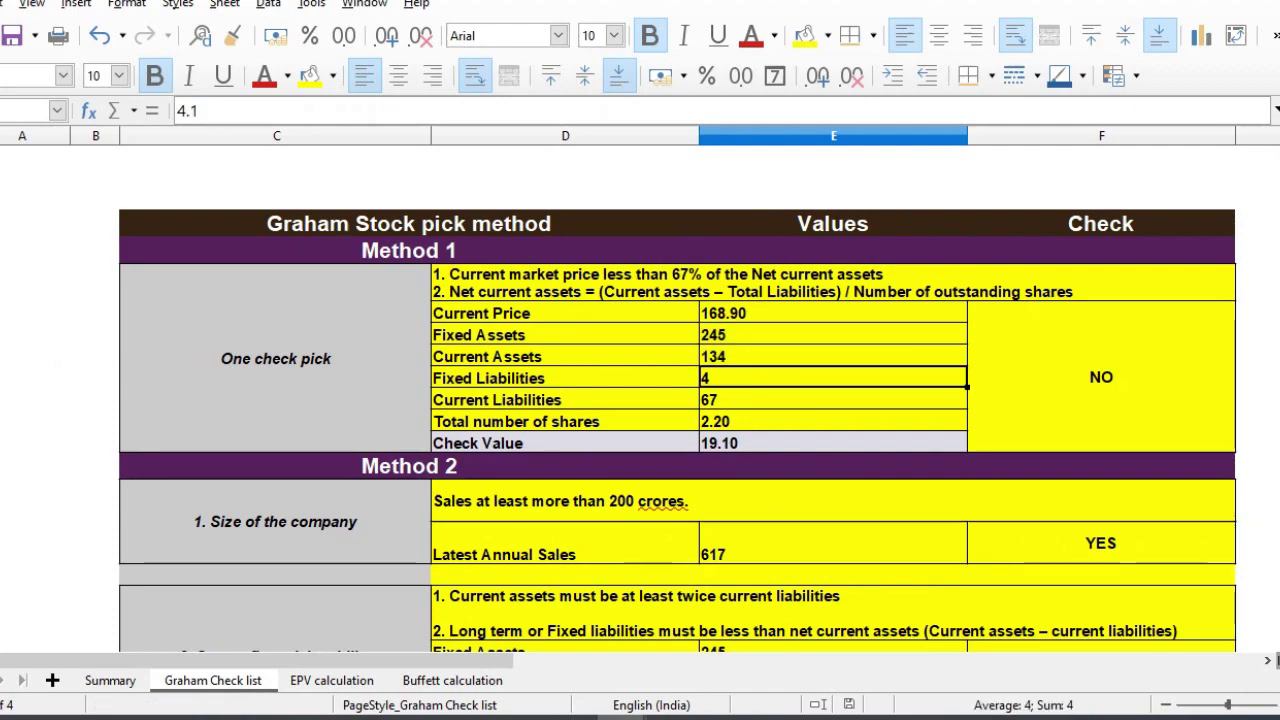
pyautogui.hotkey('shift', 'Down')
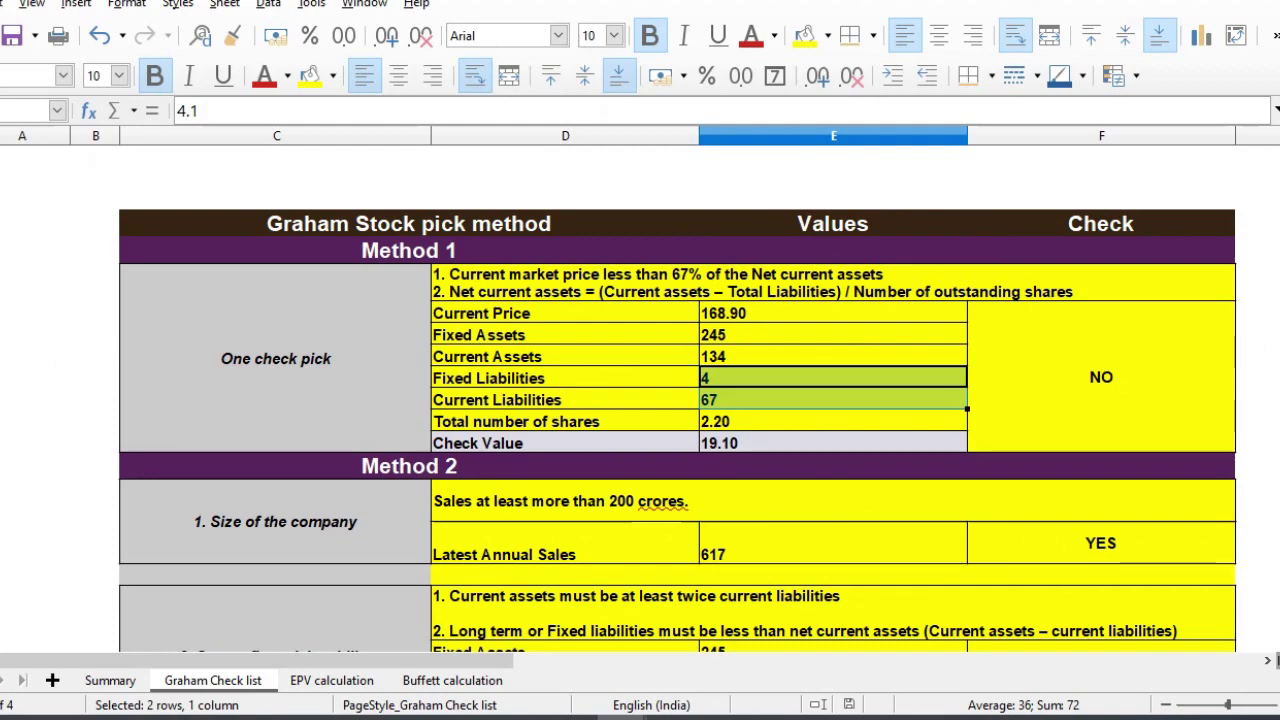
pyautogui.click(833, 421)
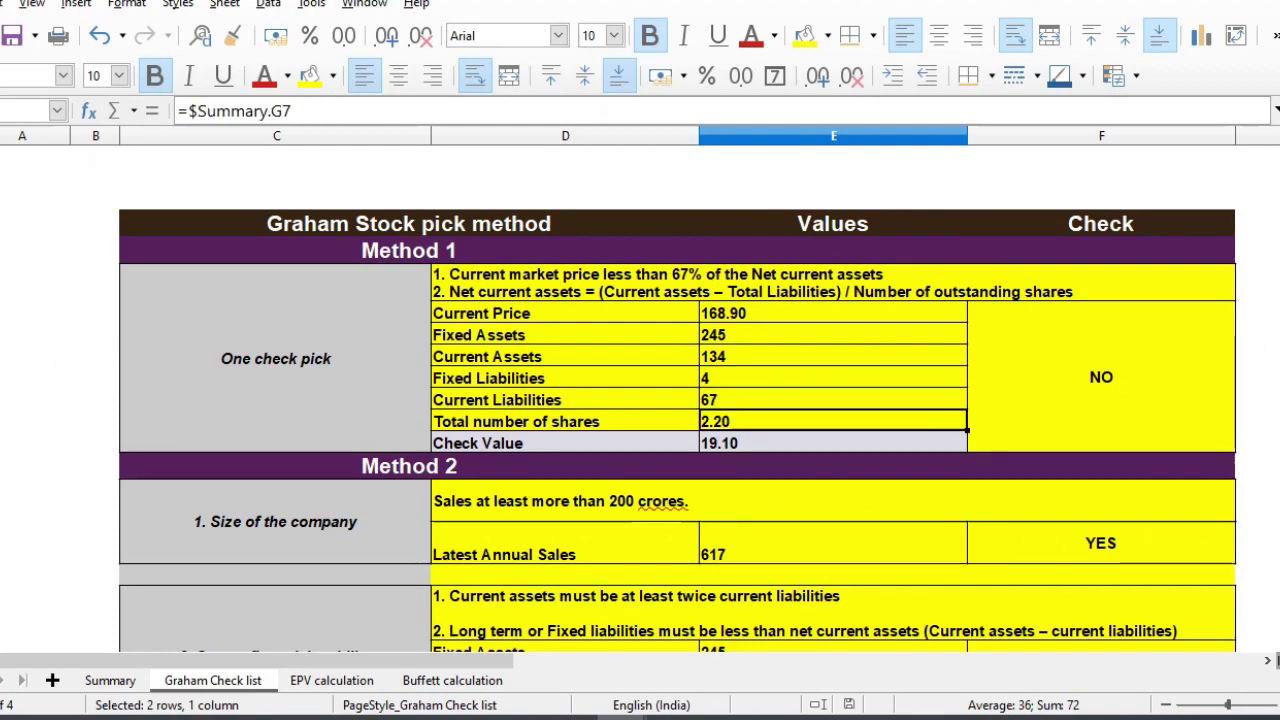
# Select the Latest Annual Sales value under Method 2's Size of the company check.
pyautogui.press('Down')
pyautogui.press('Down')
pyautogui.press('Down')
pyautogui.press('Down')
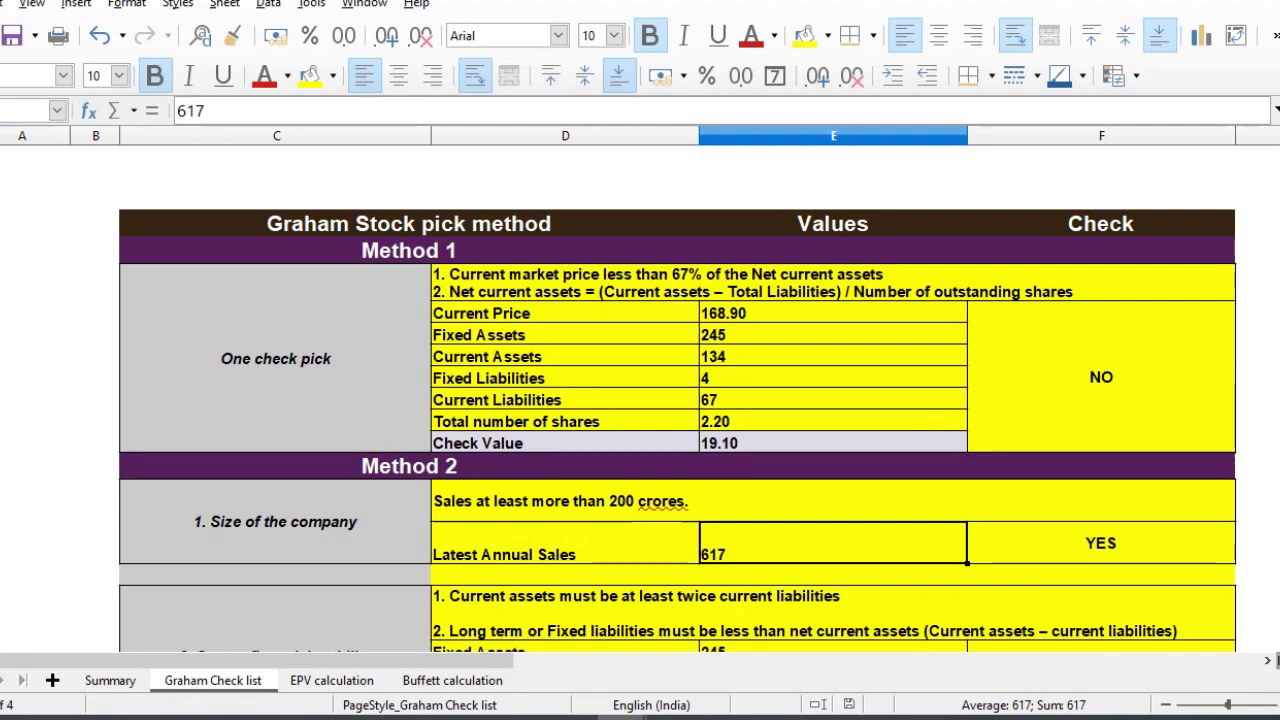
# Review the Strong financial stability criteria and select the check result for current assets being at least twice current liabilities.
pyautogui.click(636, 596)
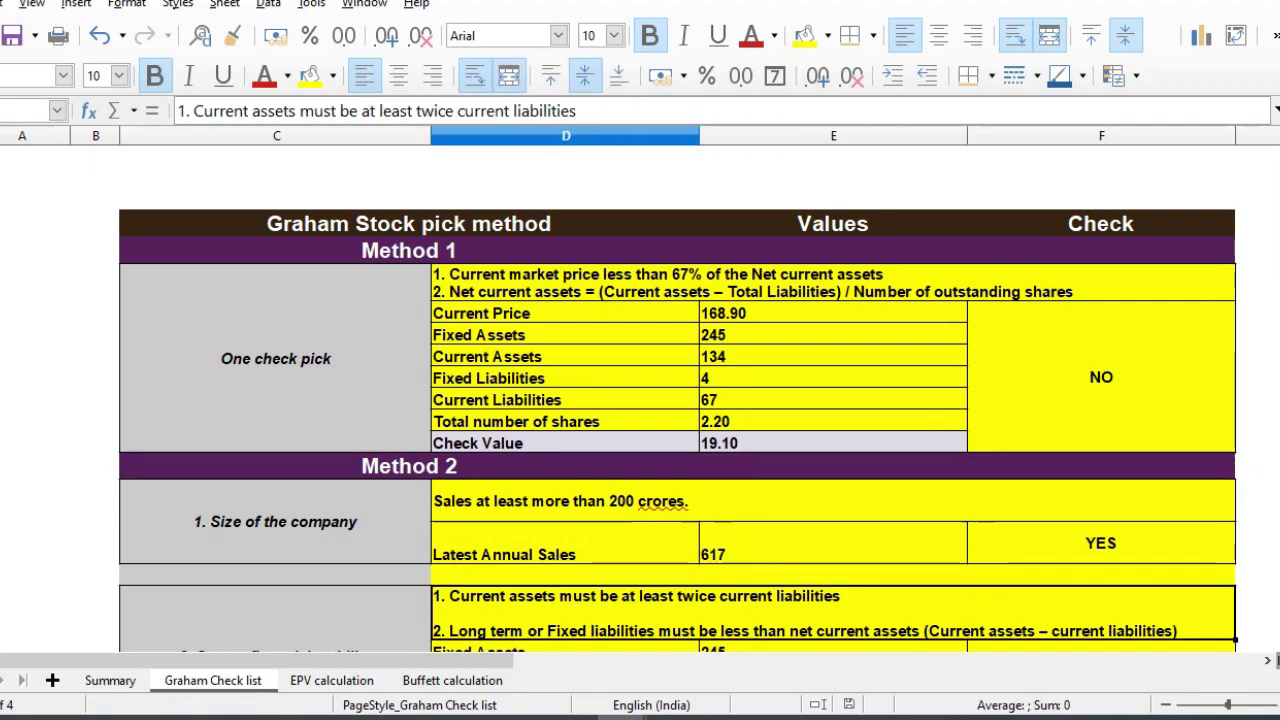
pyautogui.press('Down')
pyautogui.press('Down')
pyautogui.press('Down')
pyautogui.press('Down')
pyautogui.press('Down')
pyautogui.press('Down')
pyautogui.press('Down')
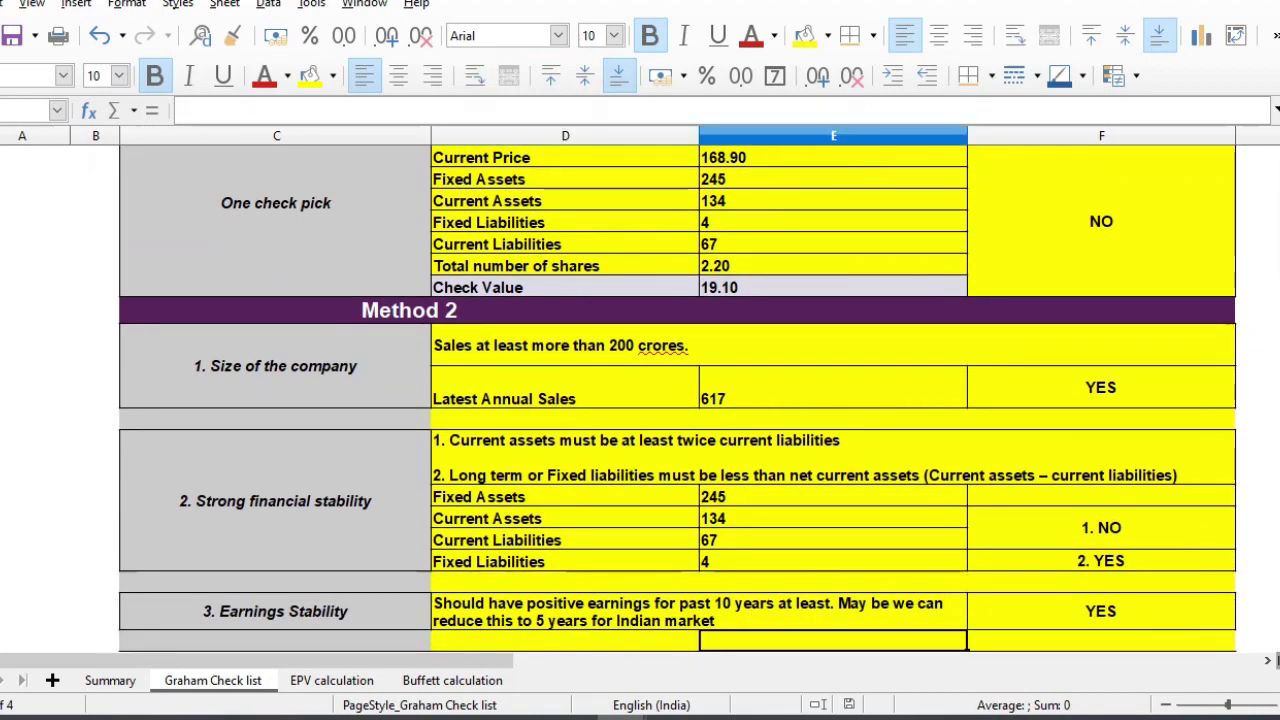
pyautogui.press('Up')
pyautogui.press('Up')
pyautogui.press('Up')
pyautogui.press('Up')
pyautogui.press('Right')
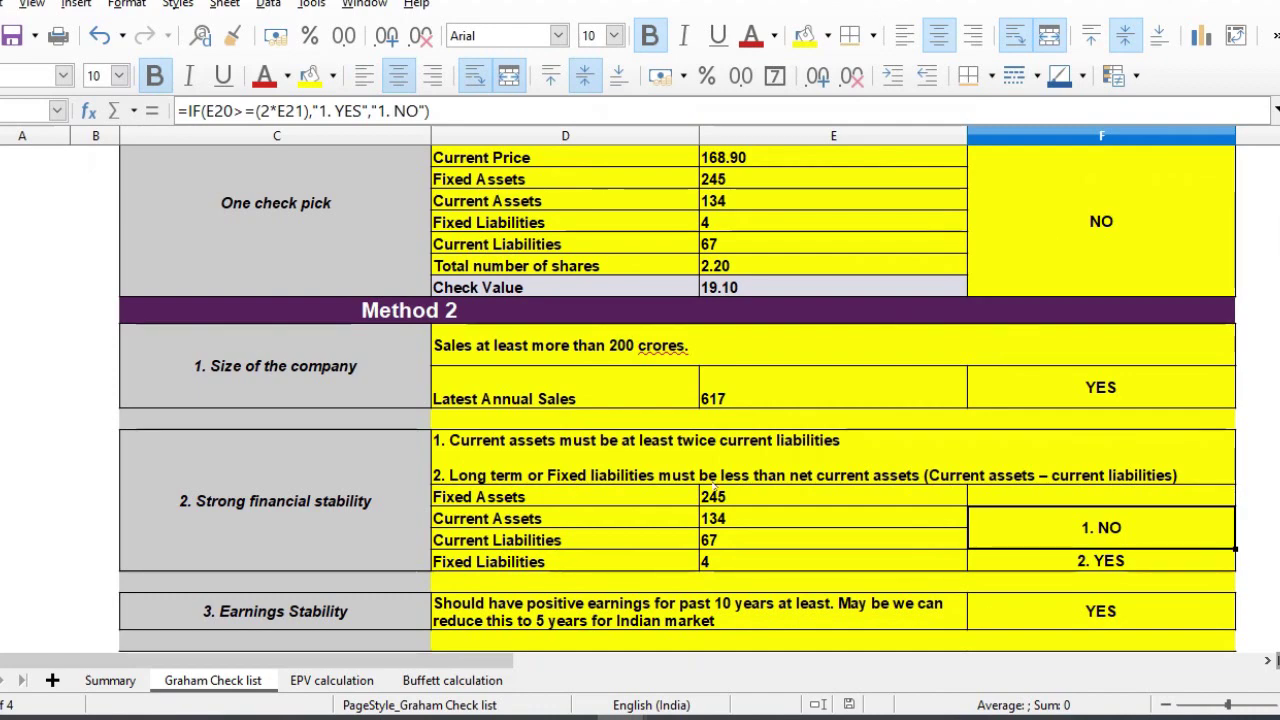
# Compare the current assets and fixed liabilities values in the Strong financial stability section for its second criterion.
pyautogui.click(820, 525)
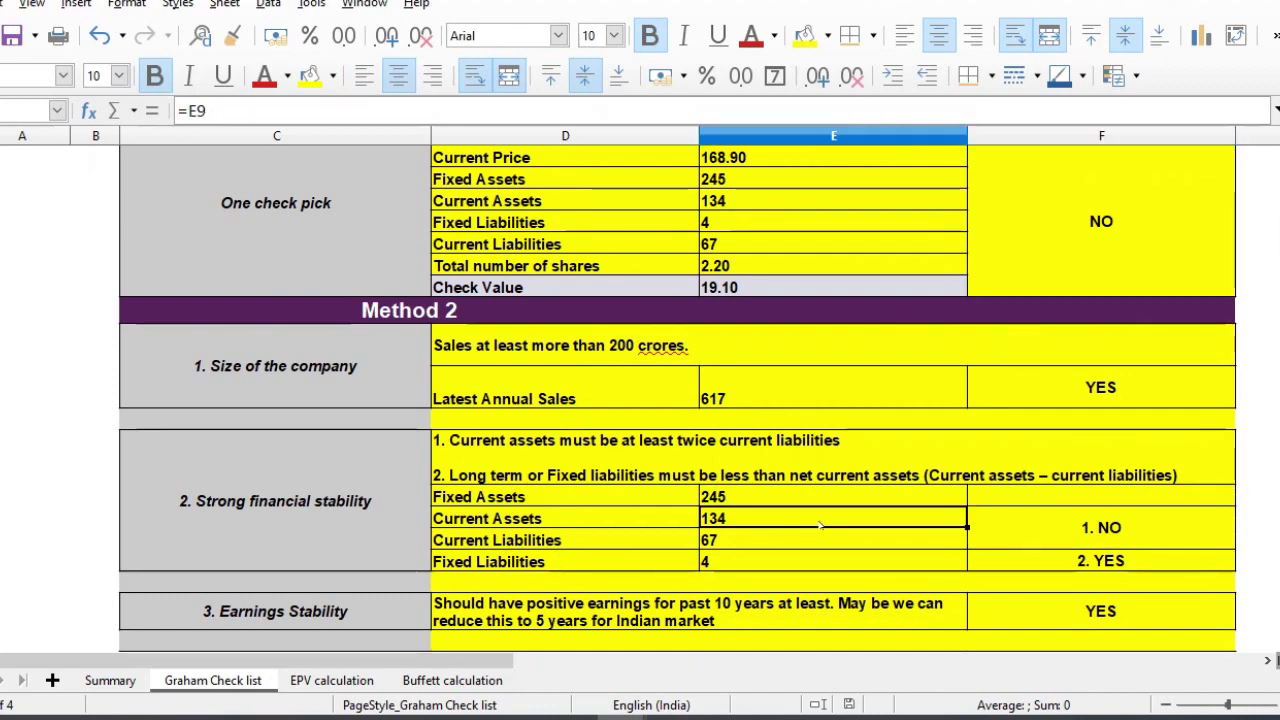
pyautogui.click(743, 564)
pyautogui.press('Up')
pyautogui.press('Up')
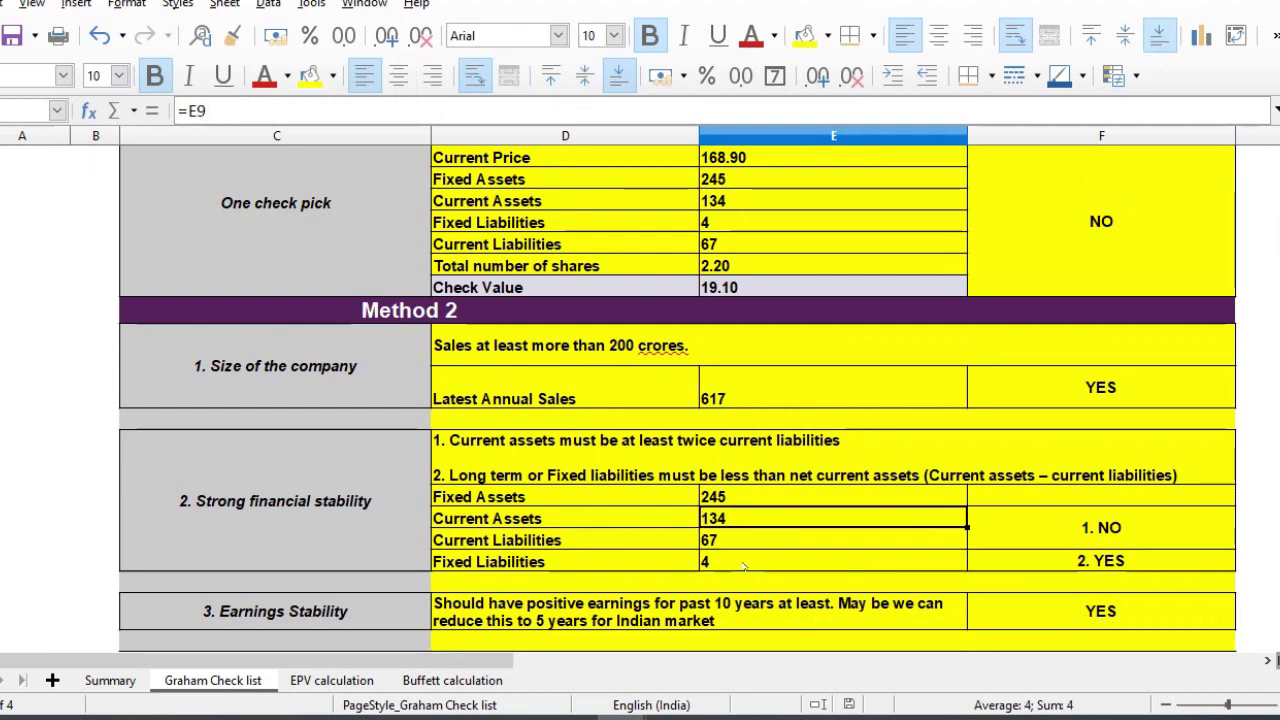
pyautogui.press('Down')
pyautogui.press('Down')
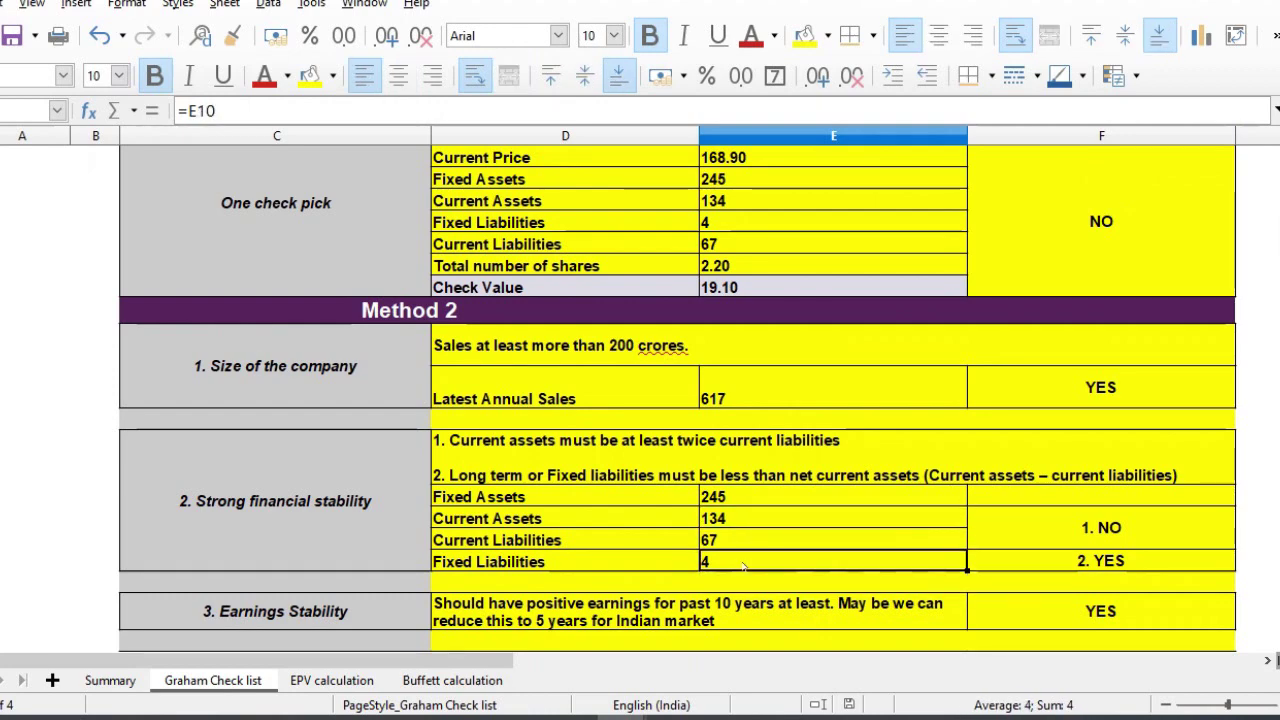
pyautogui.press('Right')
# Examine the Earnings Stability criterion and select its check result.
pyautogui.press('Down')
pyautogui.press('Down')
pyautogui.press('Down')
pyautogui.press('Down')
pyautogui.press('Down')
pyautogui.press('Down')
pyautogui.press('Right')
pyautogui.press('Up')
pyautogui.press('Up')
pyautogui.press('Up')
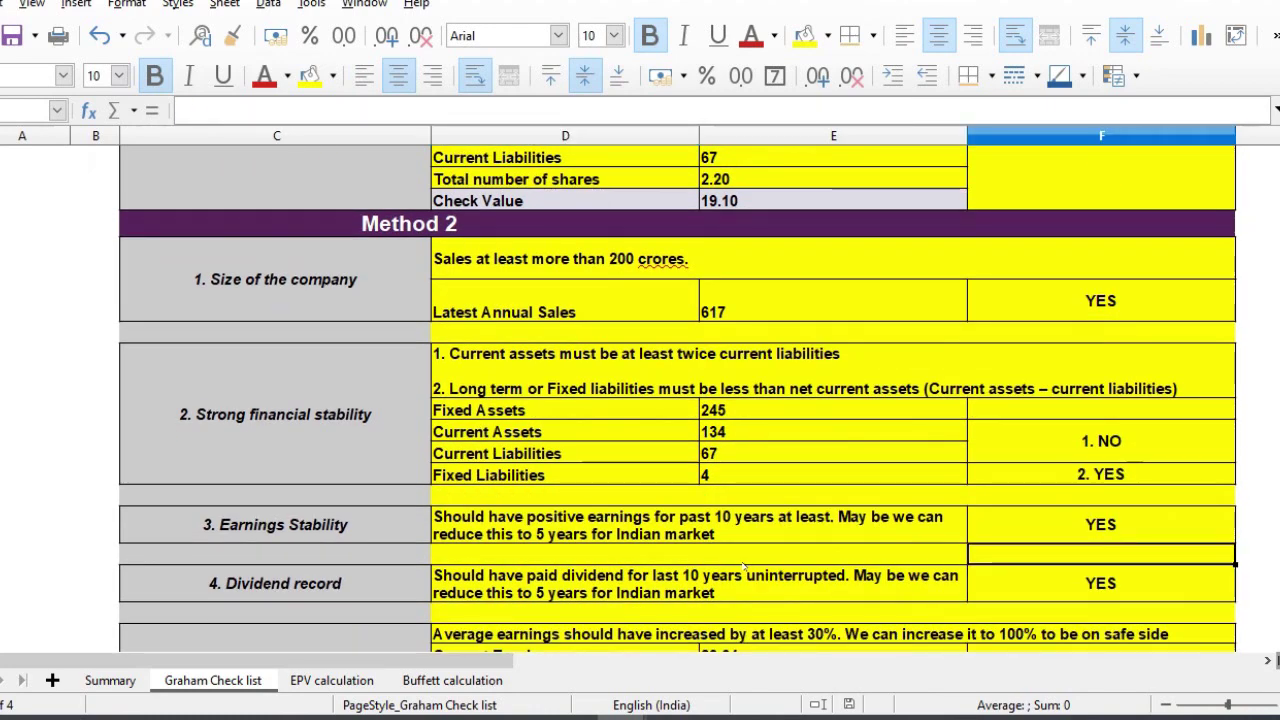
pyautogui.press('Up')
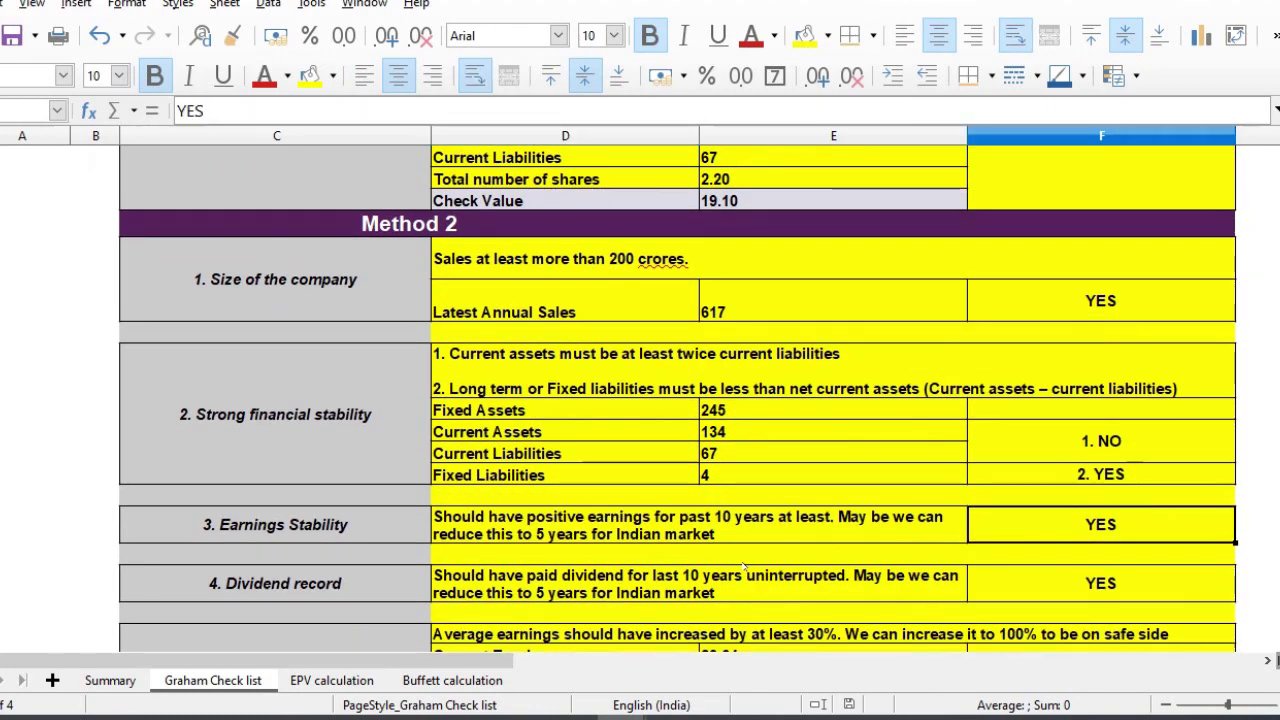
# Examine the Dividend record criterion and its check result, continuing down through the checklist to the Financial Ratios heading.
pyautogui.press('Down')
pyautogui.press('Down')
pyautogui.press('Down')
pyautogui.press('Down')
pyautogui.press('Down')
pyautogui.press('Down')
pyautogui.press('Down')
pyautogui.press('Down')
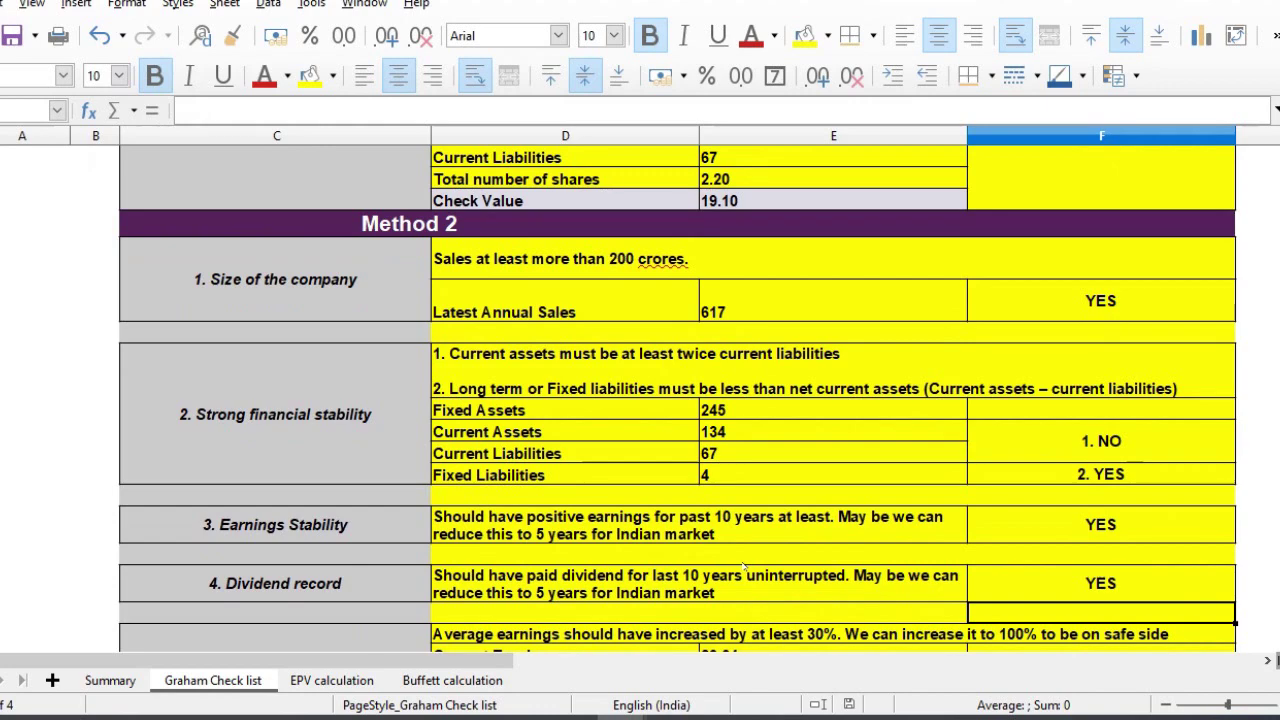
pyautogui.press('Up')
pyautogui.press('Up')
pyautogui.press('Up')
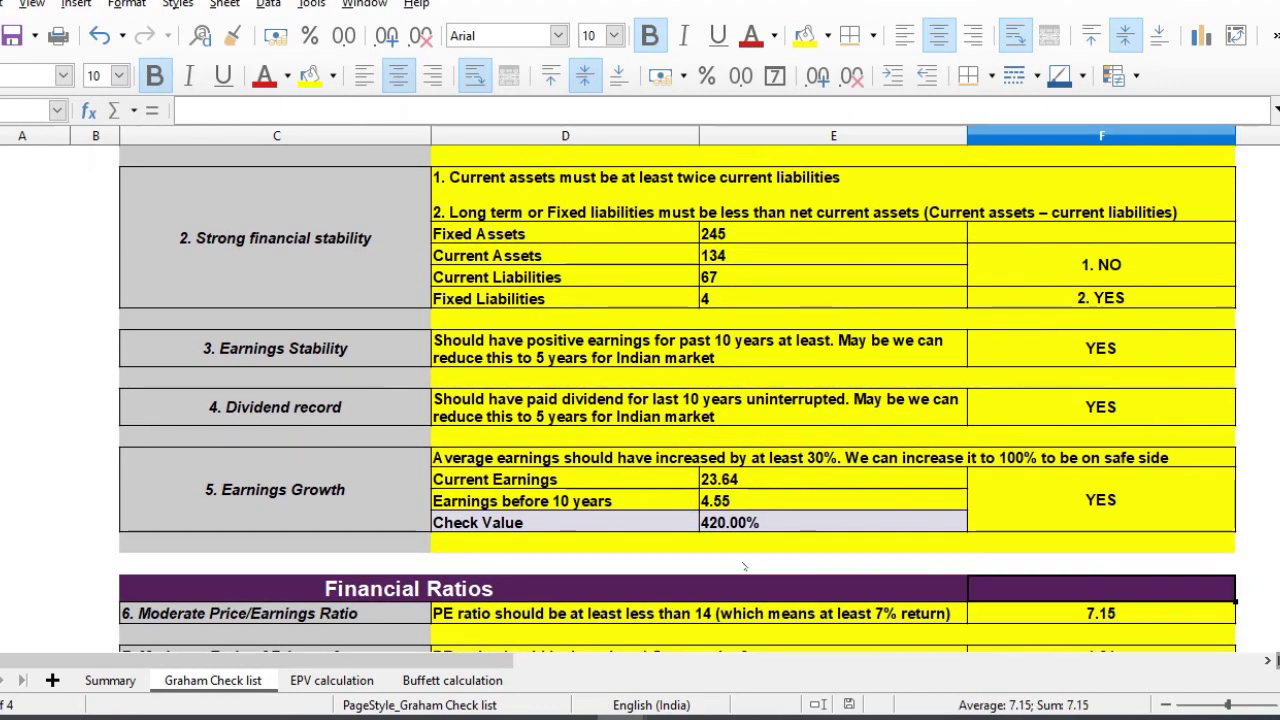
# Examine the Earnings Growth section's current and ten-year-old earnings, selecting its Check Value.
pyautogui.press('Left')
pyautogui.press('Down')
pyautogui.press('Down')
pyautogui.press('Down')
pyautogui.press('Up')
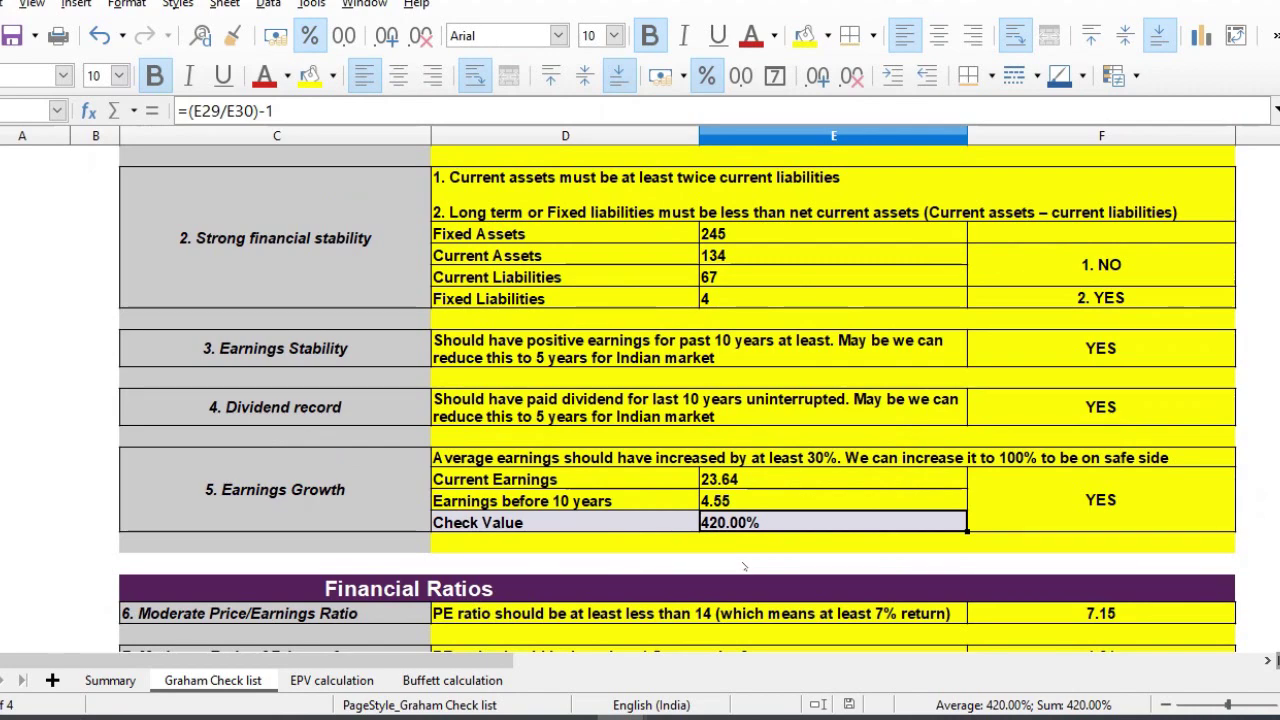
pyautogui.press('Down')
pyautogui.press('Down')
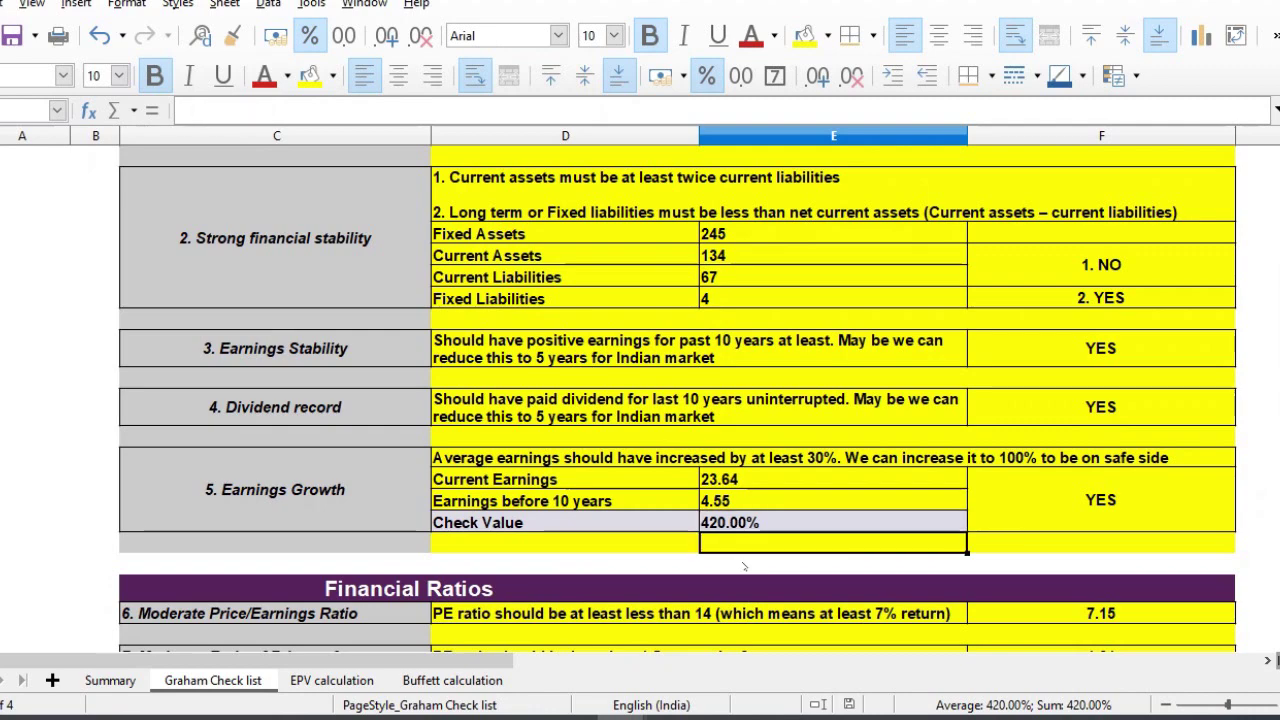
# Review the Moderate Price/Earnings Ratio criterion under Financial Ratios and select its calculated value.
pyautogui.press('Down')
pyautogui.press('Down')
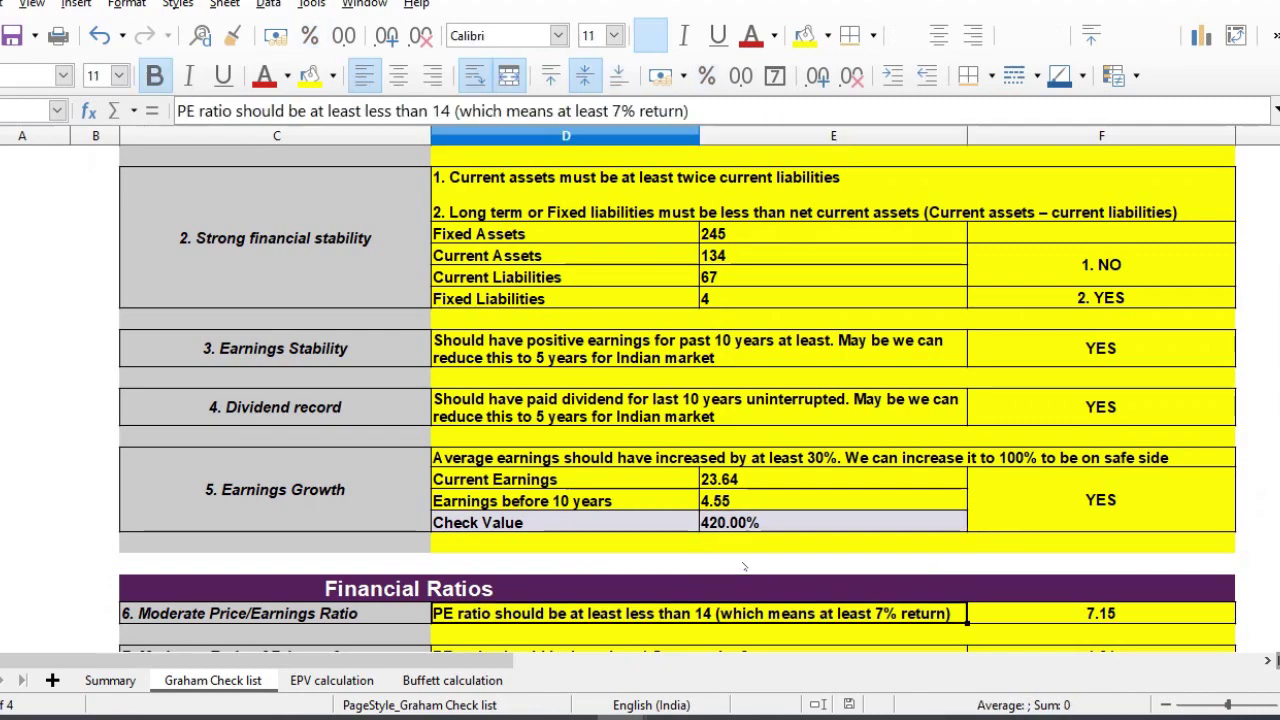
pyautogui.press('Down')
pyautogui.scroll(-1, 744, 567)
pyautogui.press('Up')
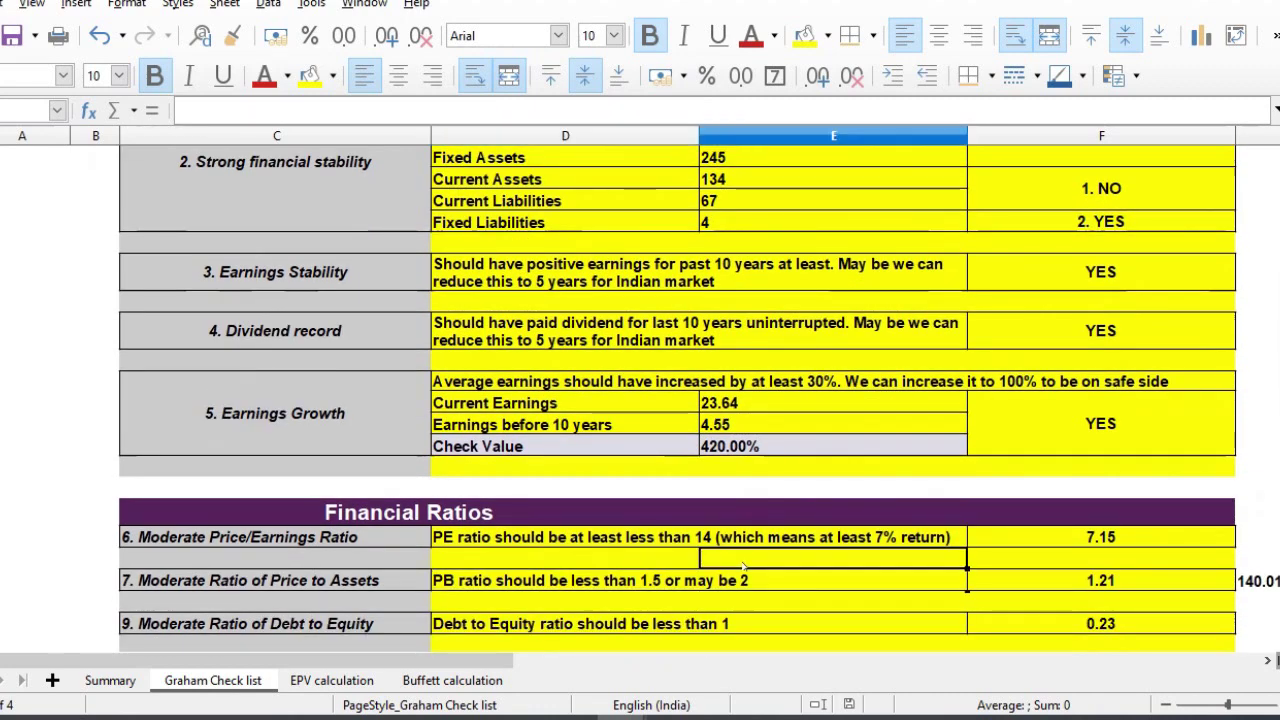
pyautogui.press('Right')
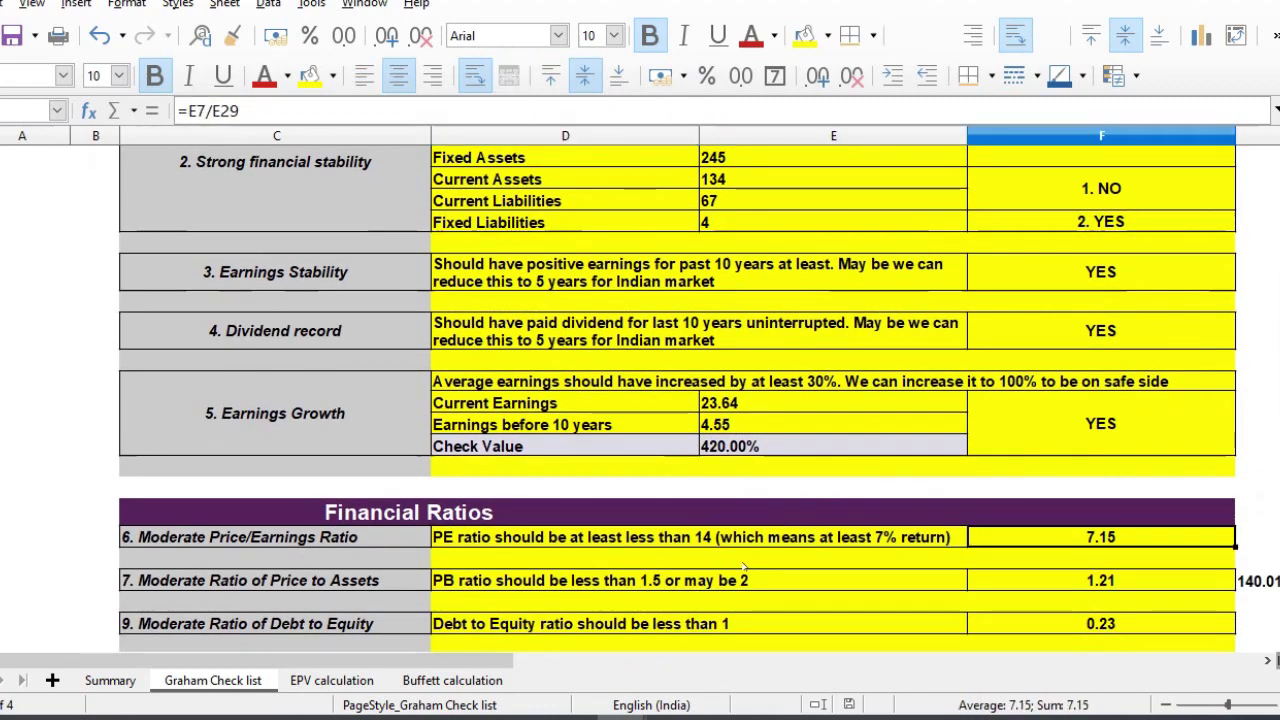
# Review the Moderate Ratio of Price to Assets criterion and select its calculated PB value.
pyautogui.press('Down')
pyautogui.press('Down')
pyautogui.press('Left')
pyautogui.press('Left')
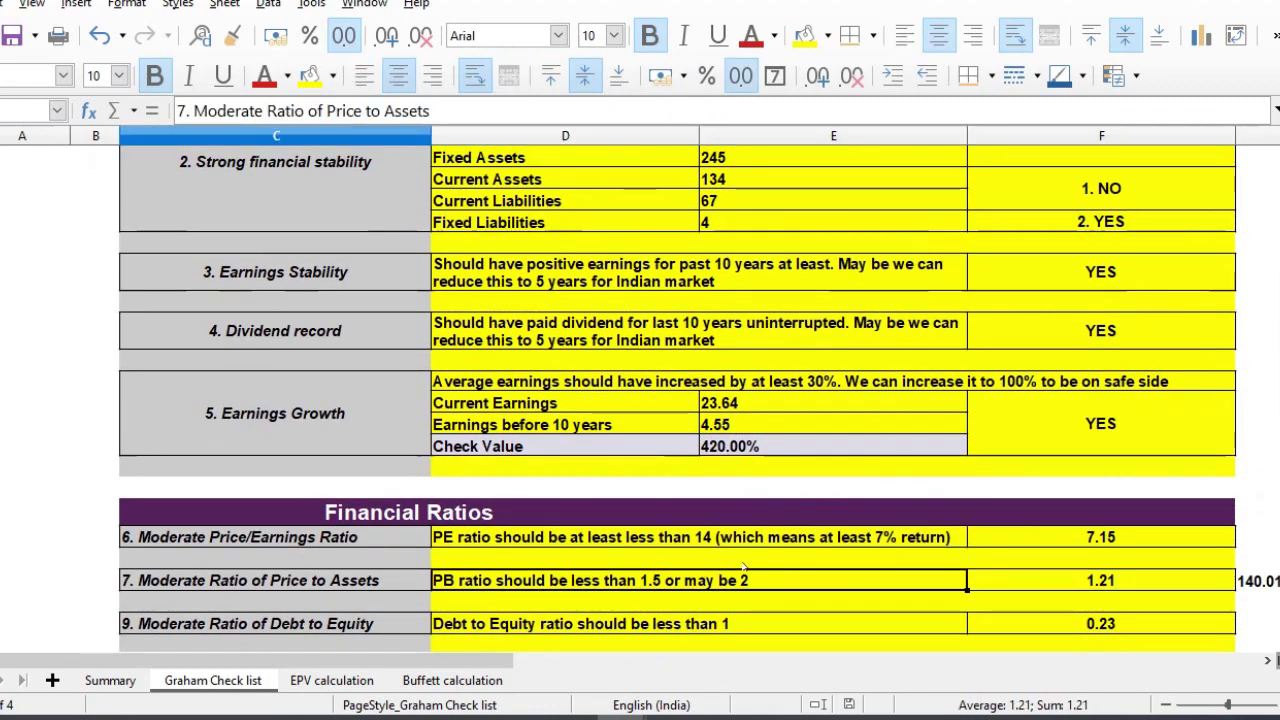
pyautogui.press('Right')
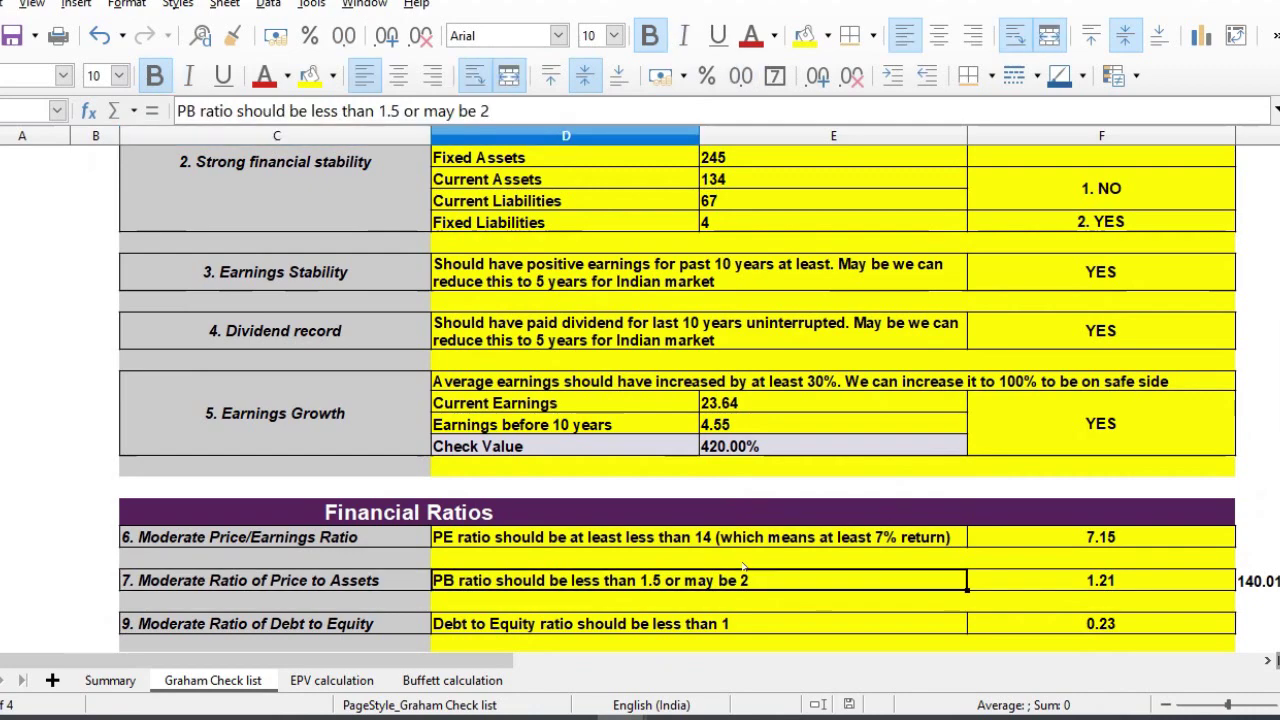
pyautogui.press('Right')
# Review the Moderate Ratio of Debt to Equity criterion and select its calculated value.
pyautogui.press('Down')
pyautogui.press('Down')
pyautogui.press('Down')
pyautogui.press('Down')
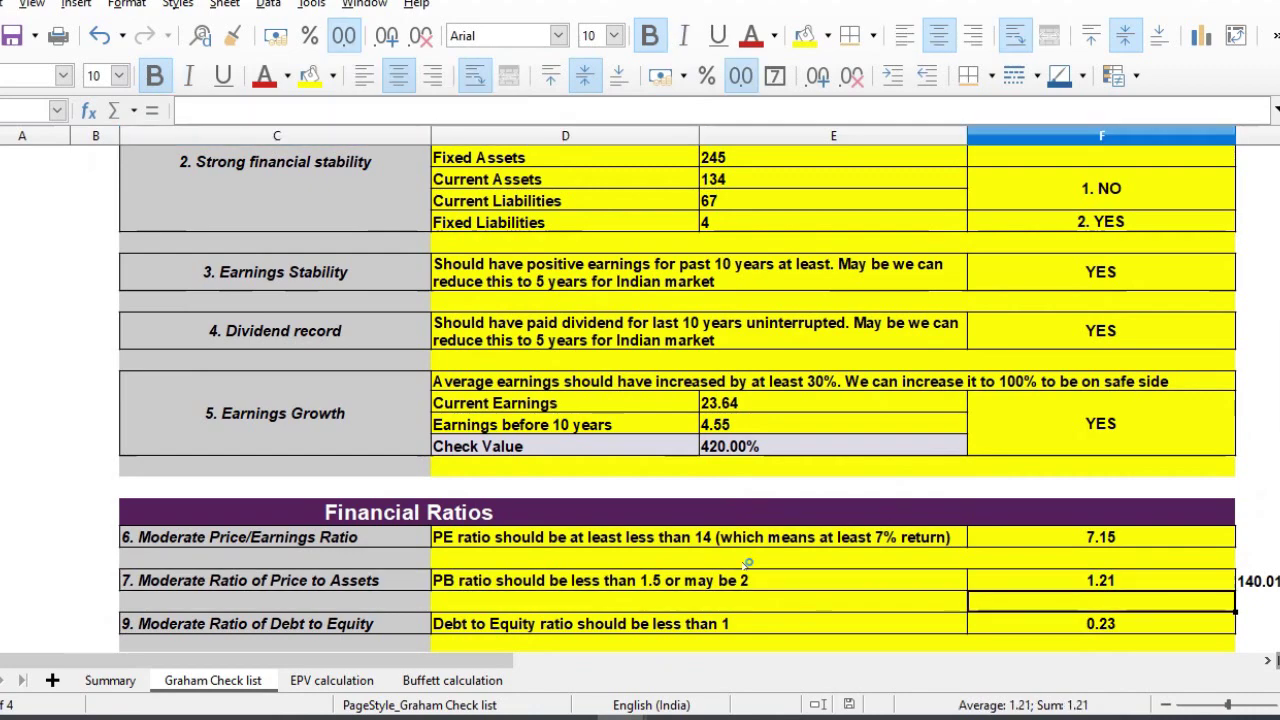
pyautogui.scroll(-1, 748, 563)
pyautogui.press('Up')
pyautogui.press('Up')
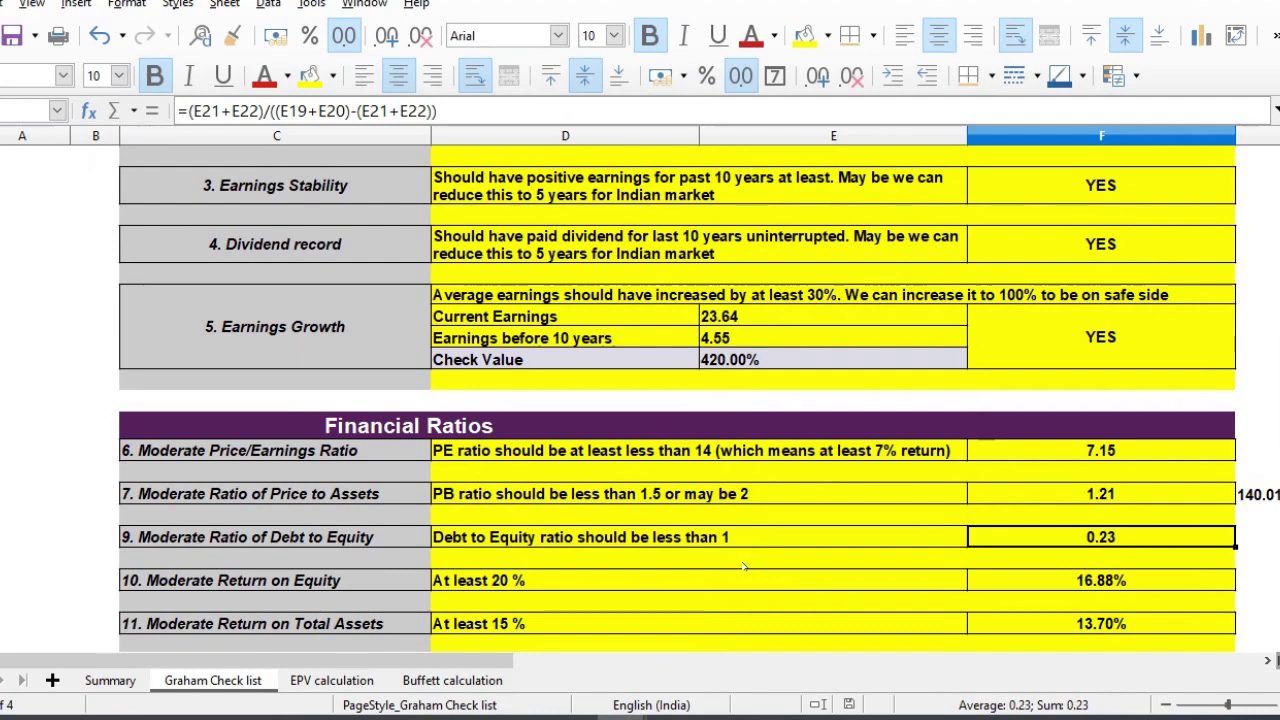
# Review the return on equity, return on total assets and earnings growth rate values at the end of the checklist.
pyautogui.press('Down')
pyautogui.press('Down')
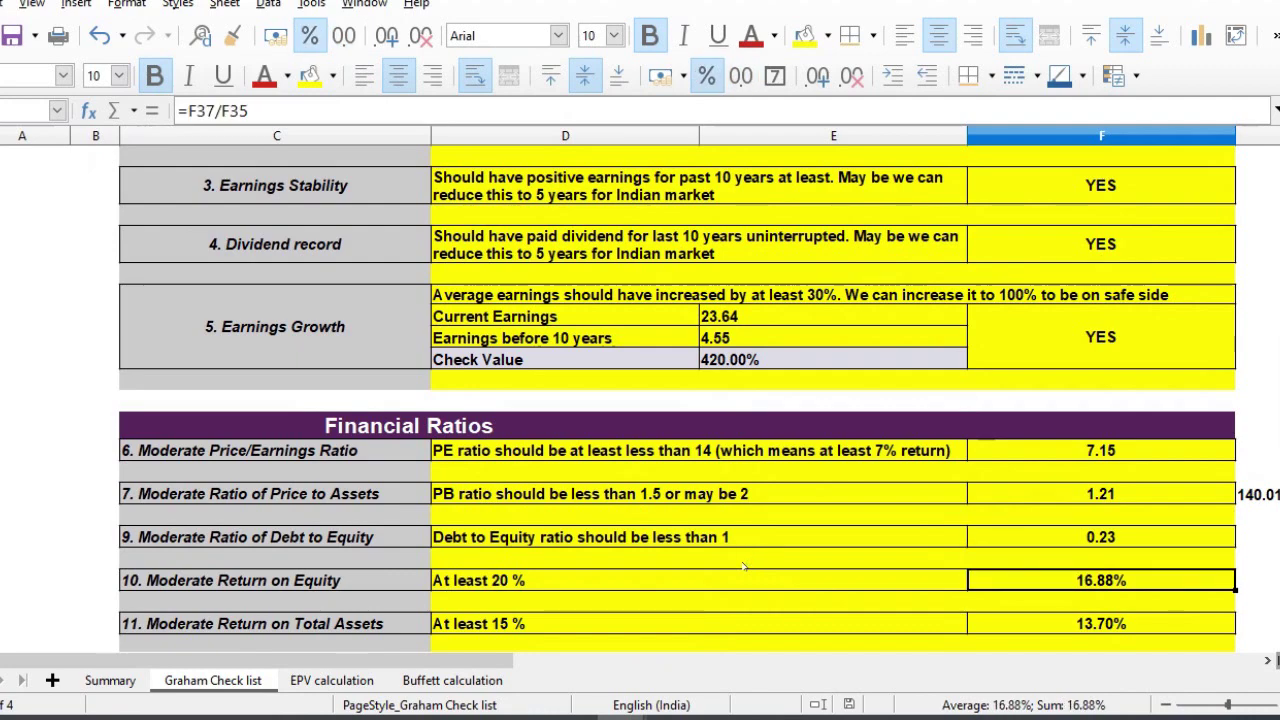
pyautogui.press('Down')
pyautogui.press('Down')
pyautogui.press('Down')
pyautogui.press('Down')
pyautogui.press('Down')
pyautogui.press('Down')
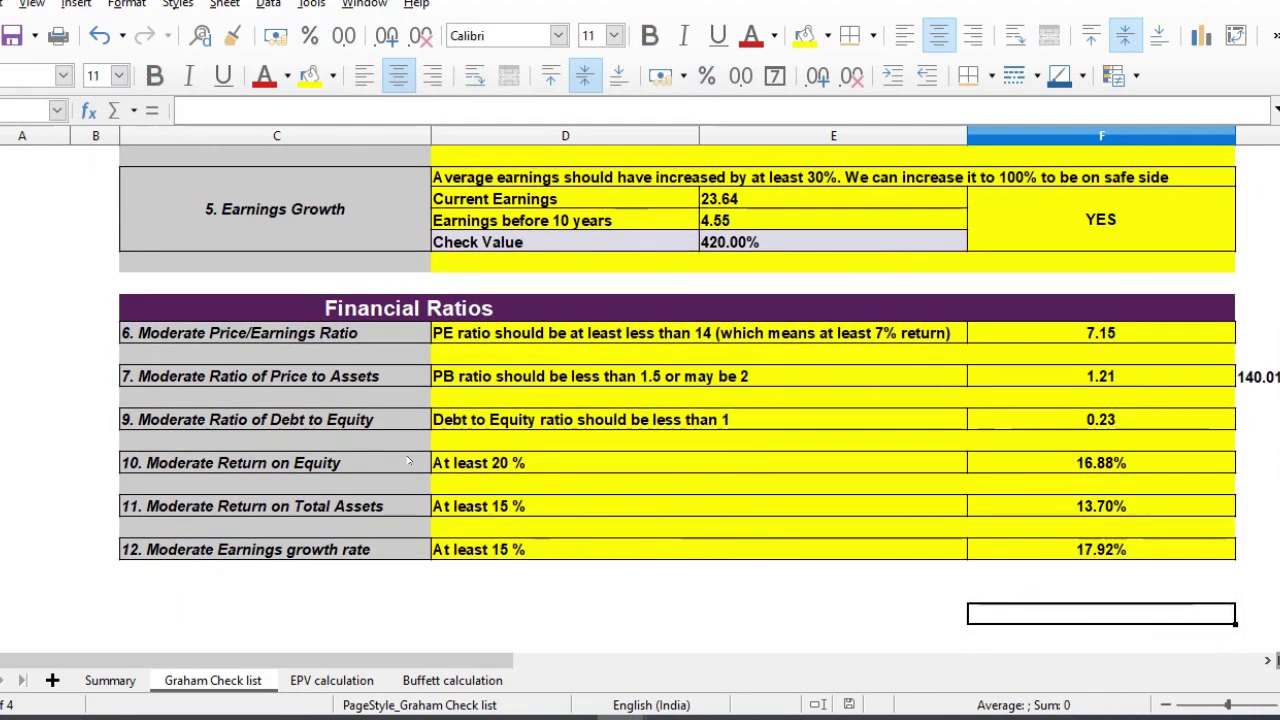
# Compare the thresholds with the calculated values for return on equity, return on total assets and earnings growth rate.
pyautogui.click(495, 465)
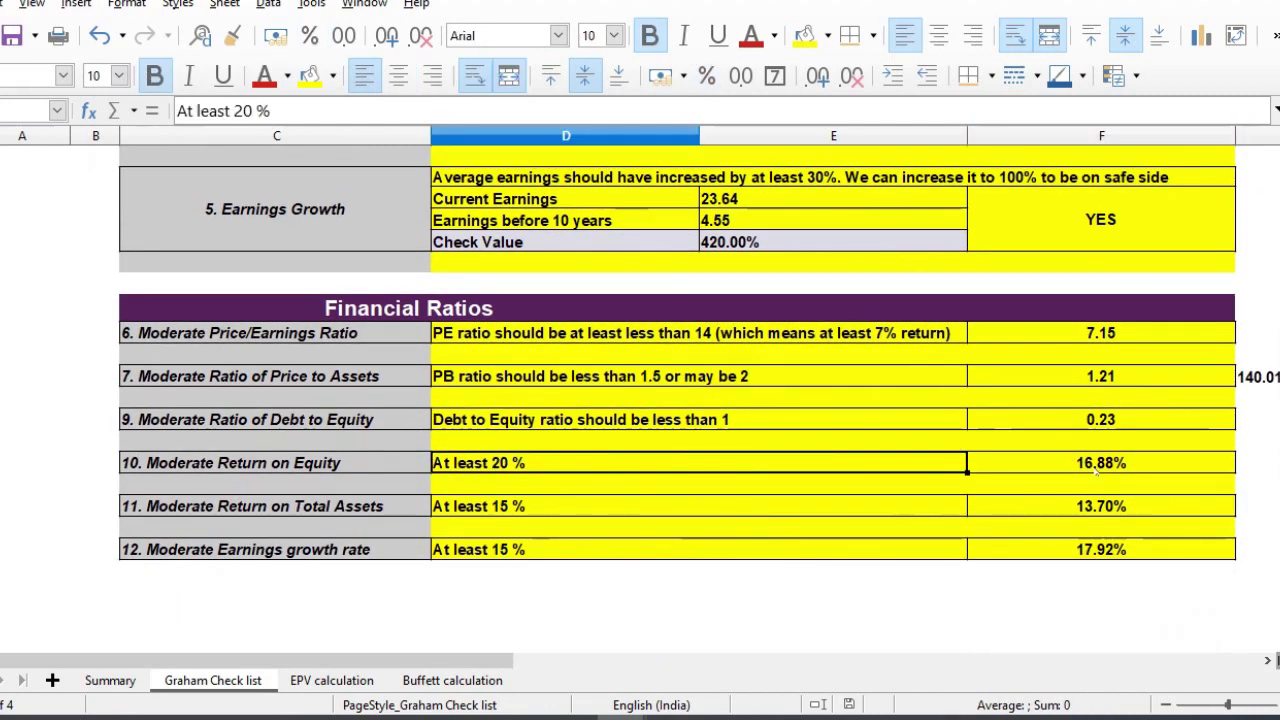
pyautogui.click(1070, 460)
pyautogui.click(590, 497)
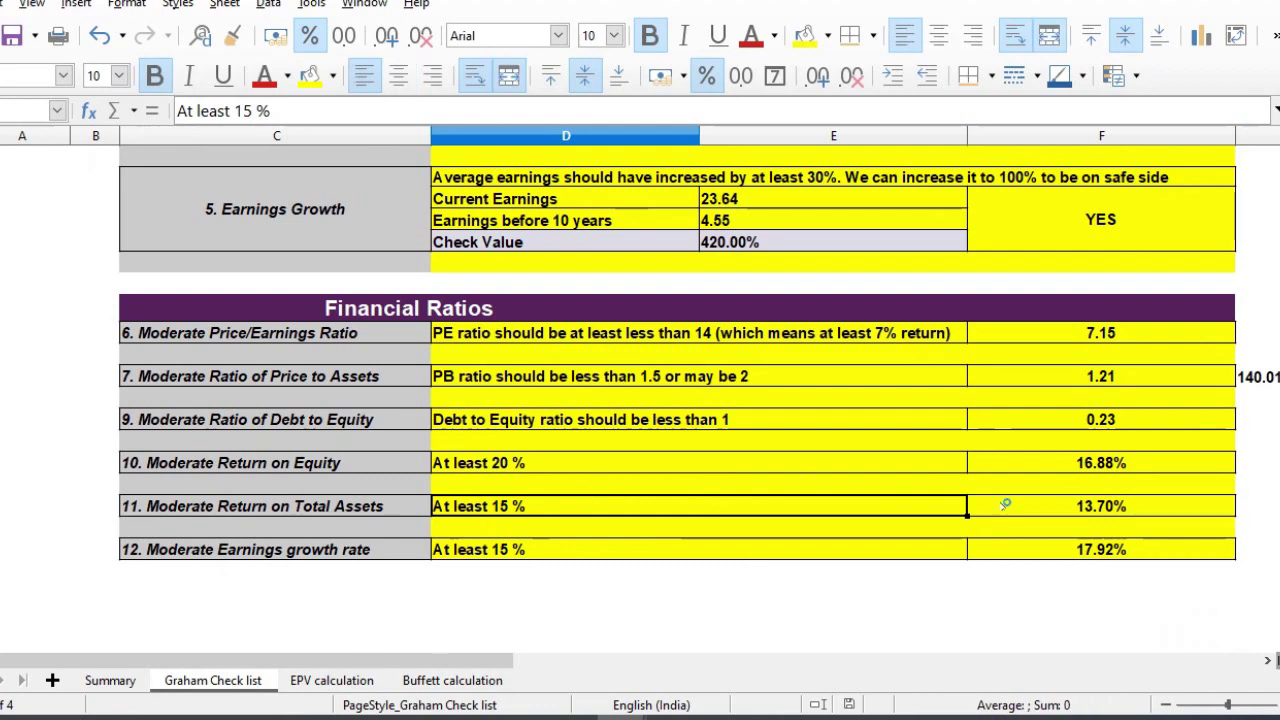
pyautogui.click(1145, 507)
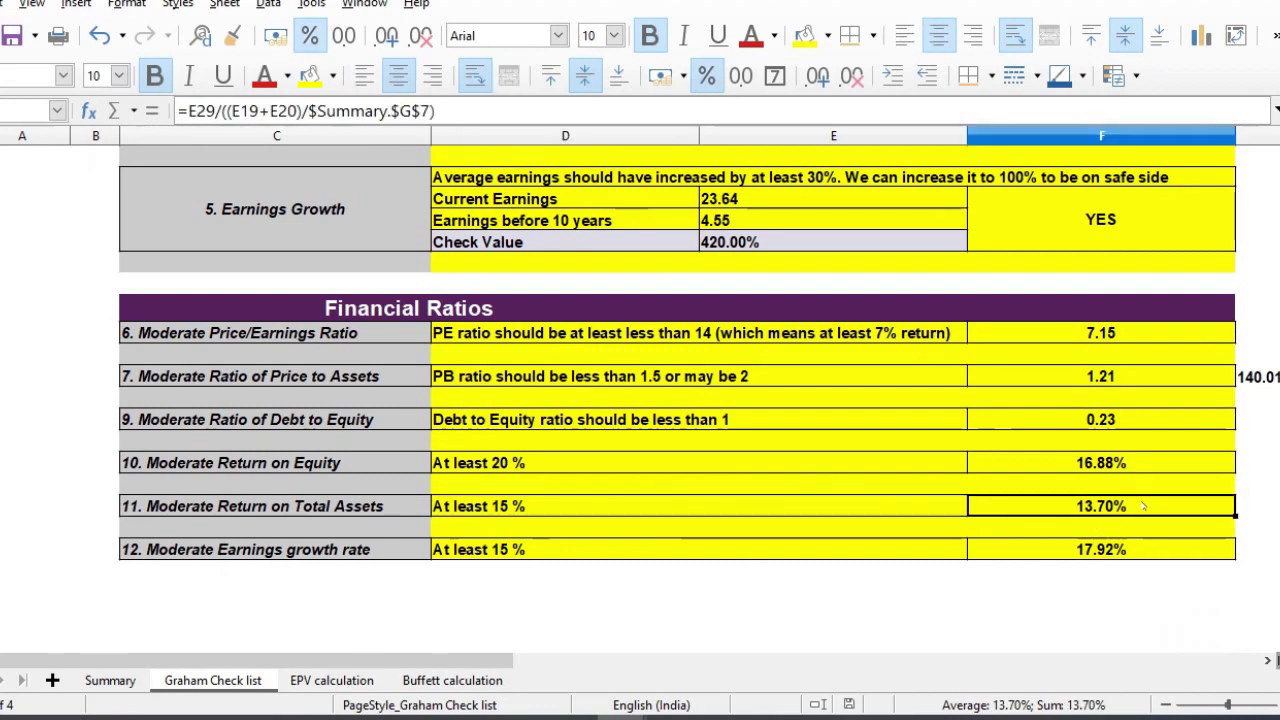
pyautogui.moveTo(786, 437); pyautogui.dragTo(1100, 550)
pyautogui.click(1115, 545)
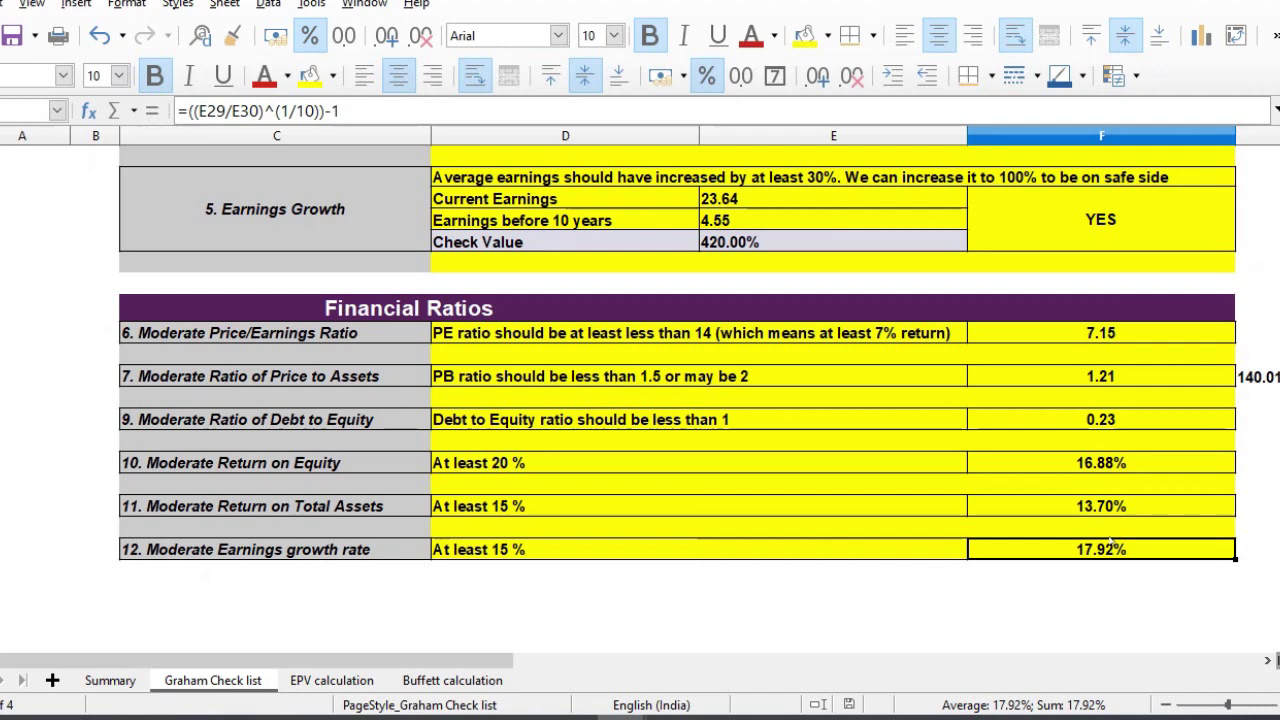
# Open the EPV calculation sheet and review the formulas for income from operations, expenses and income before tax.
pyautogui.click(339, 680)
pyautogui.press('Down')
pyautogui.press('Down')
pyautogui.press('Down')
pyautogui.press('Right')
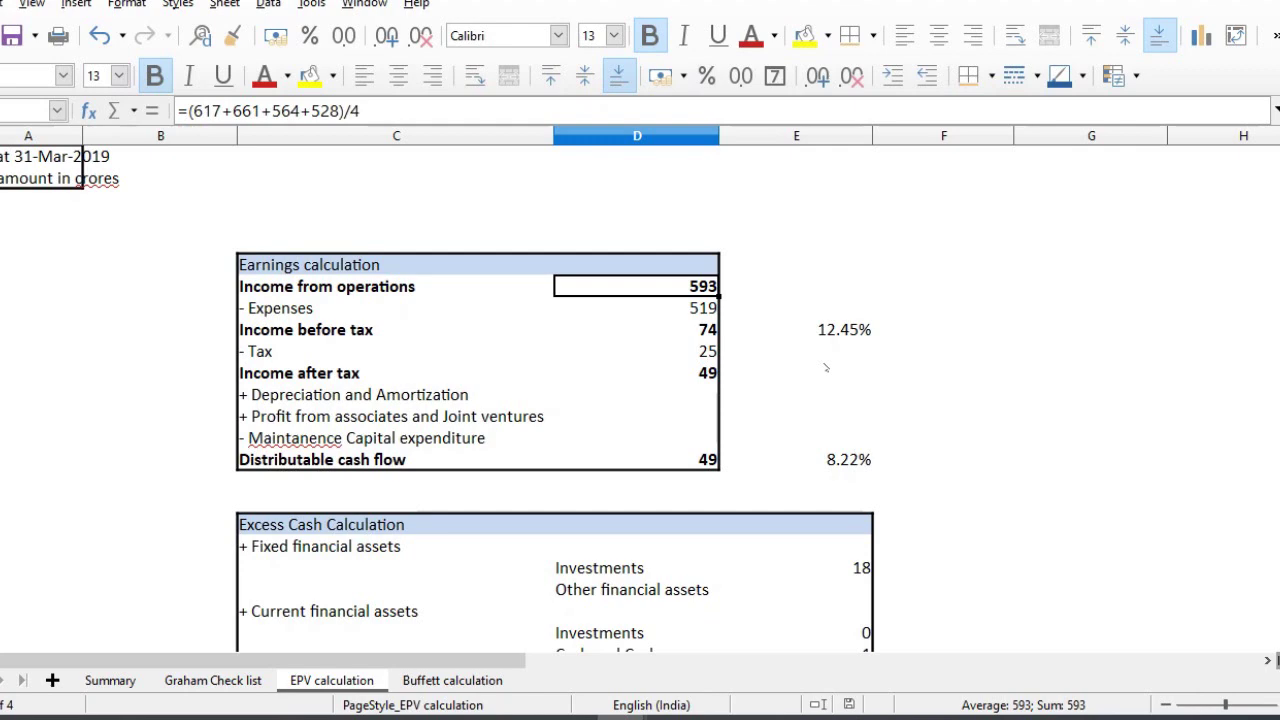
pyautogui.press('Down')
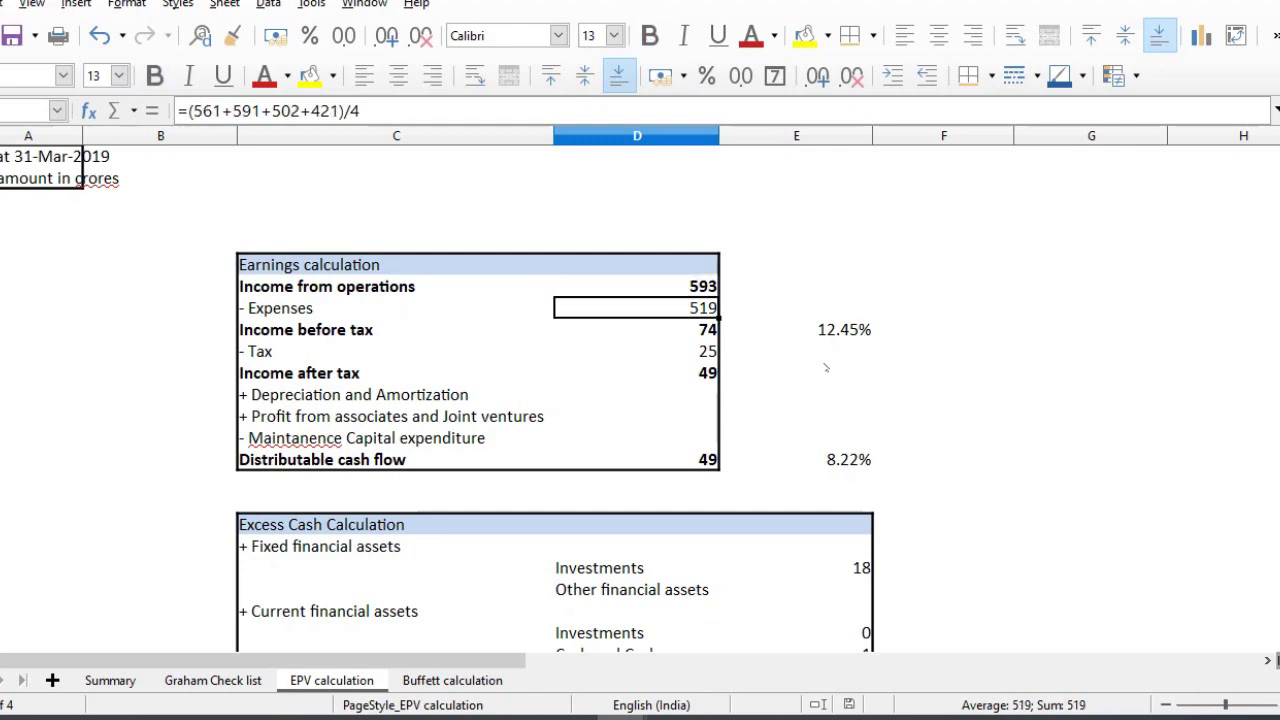
pyautogui.press('Down')
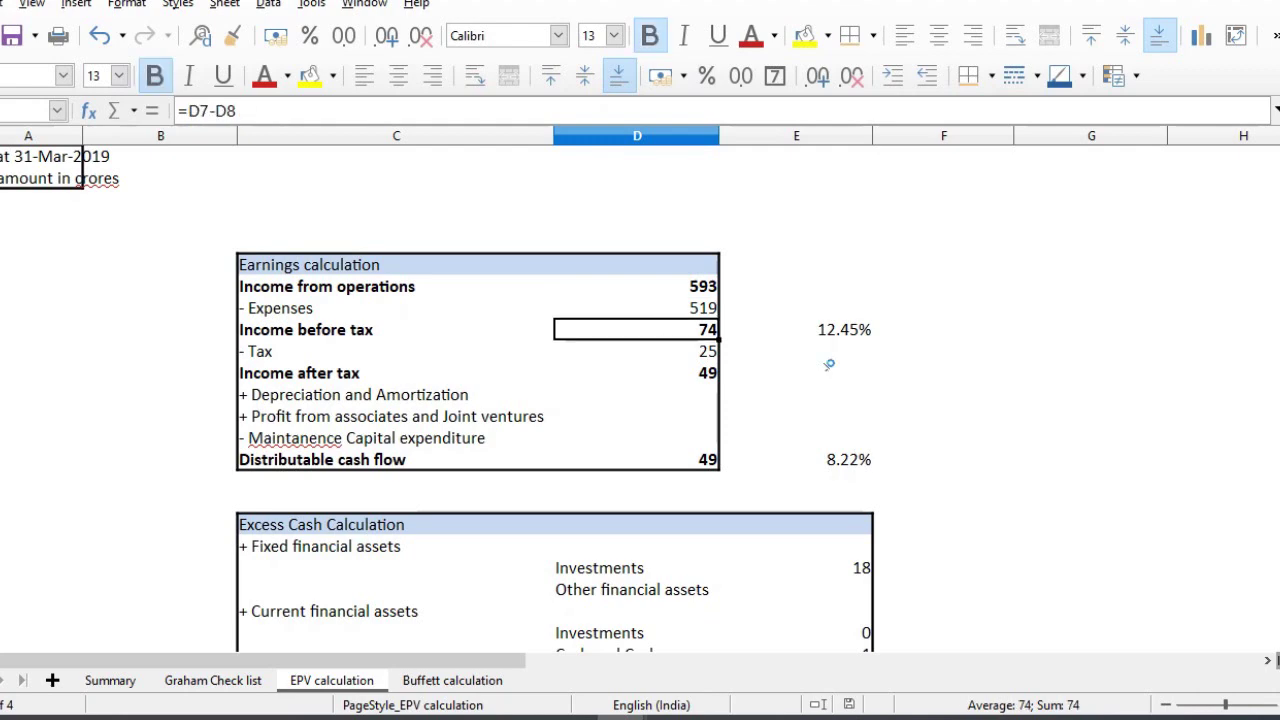
# Review the pre-tax margin and the remaining Earnings calculation rows through distributable cash flow and its percentage.
pyautogui.press('Right')
pyautogui.press('Left')
pyautogui.press('Down')
pyautogui.press('Down')
pyautogui.press('Down')
pyautogui.press('Down')
pyautogui.press('Down')
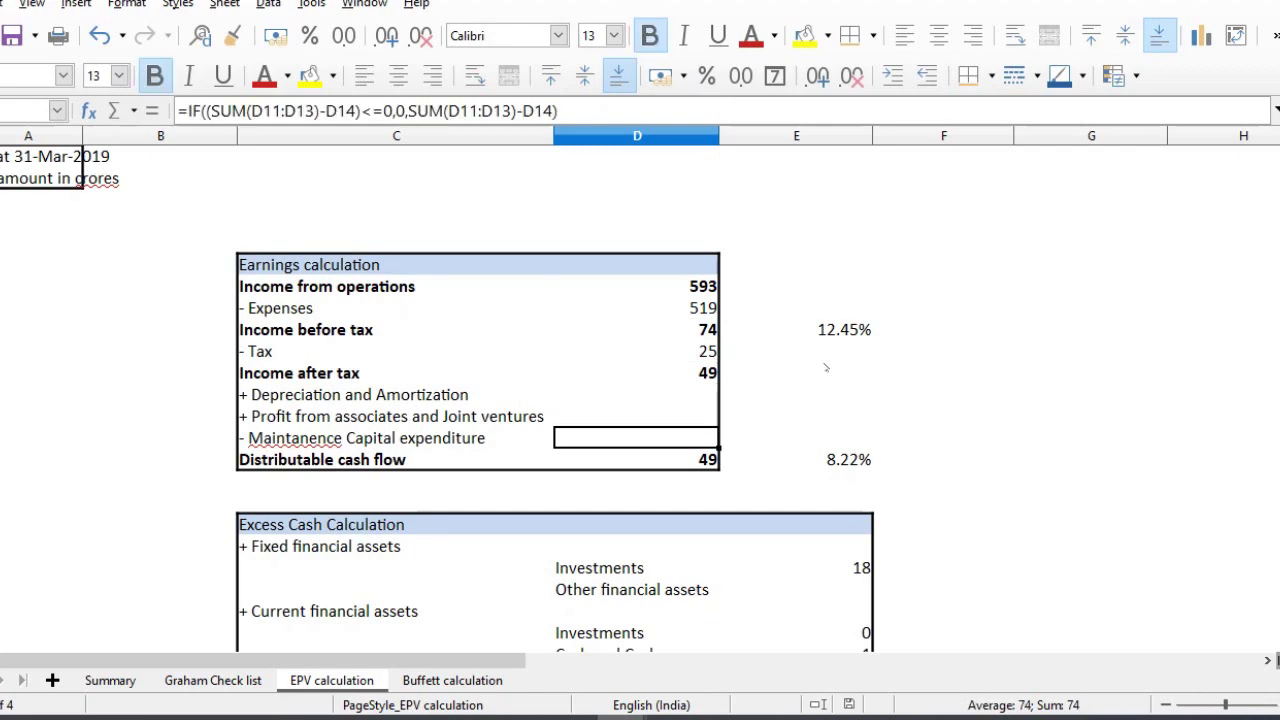
pyautogui.press('Down')
pyautogui.press('Right')
# Select the fixed and current financial asset values in the Excess Cash Calculation table.
pyautogui.press('Down')
pyautogui.press('Down')
pyautogui.press('Down')
pyautogui.press('Down')
pyautogui.press('Down')
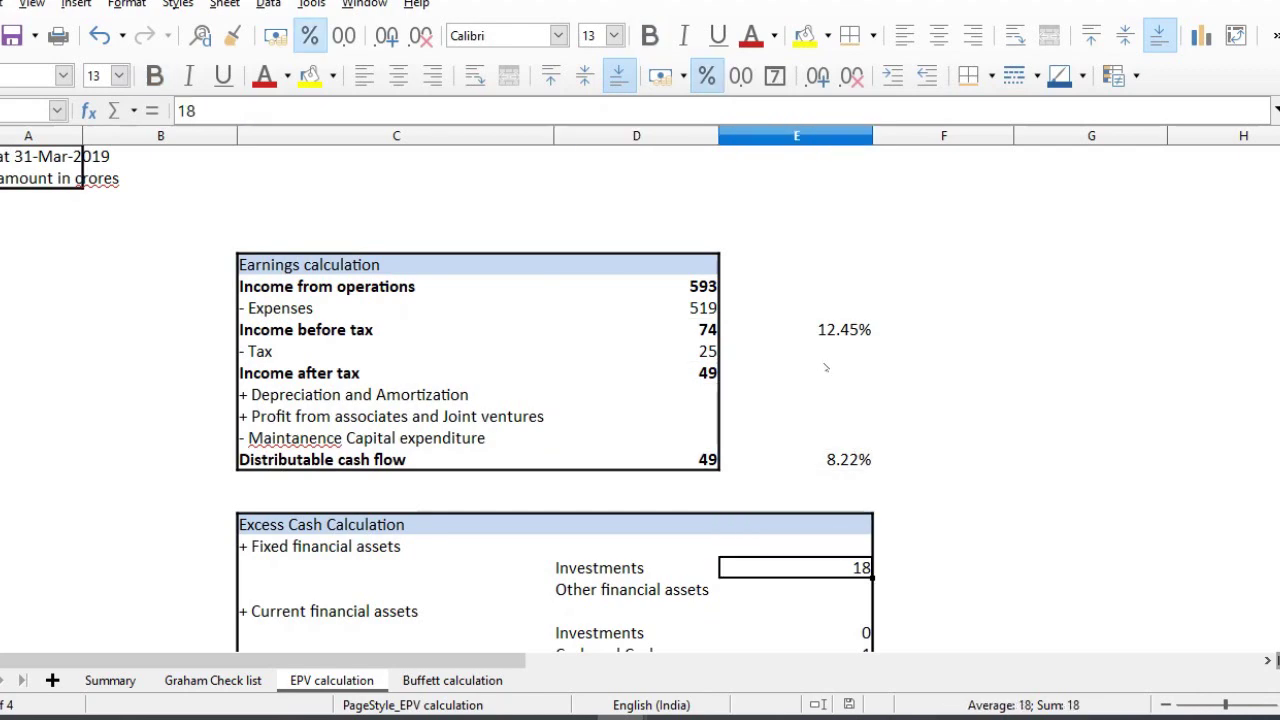
pyautogui.hotkey('shift', 'Down')
pyautogui.hotkey('shift', 'Down')
pyautogui.hotkey('shift', 'Down')
pyautogui.hotkey('shift', 'Down')
pyautogui.hotkey('shift', 'Down')
pyautogui.hotkey('shift', 'Down')
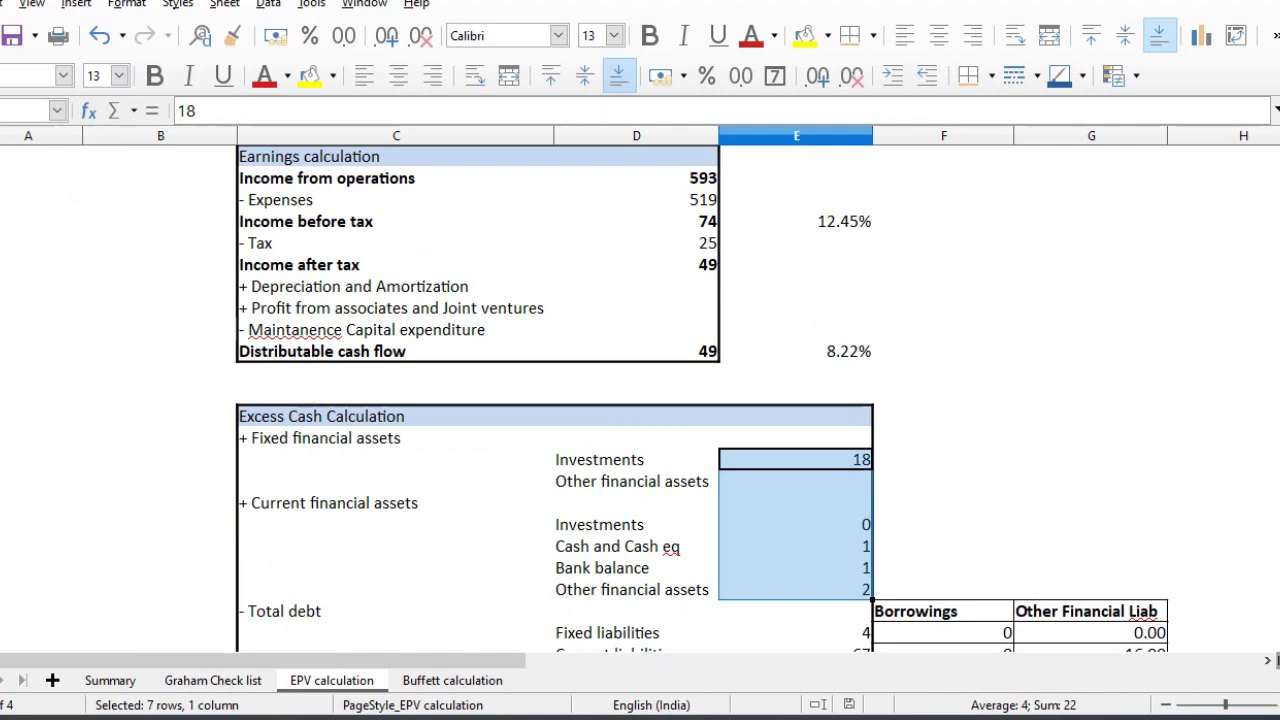
# Review the fixed and current liabilities under Total debt and select the excess cash total.
pyautogui.scroll(-2, 855, 481)
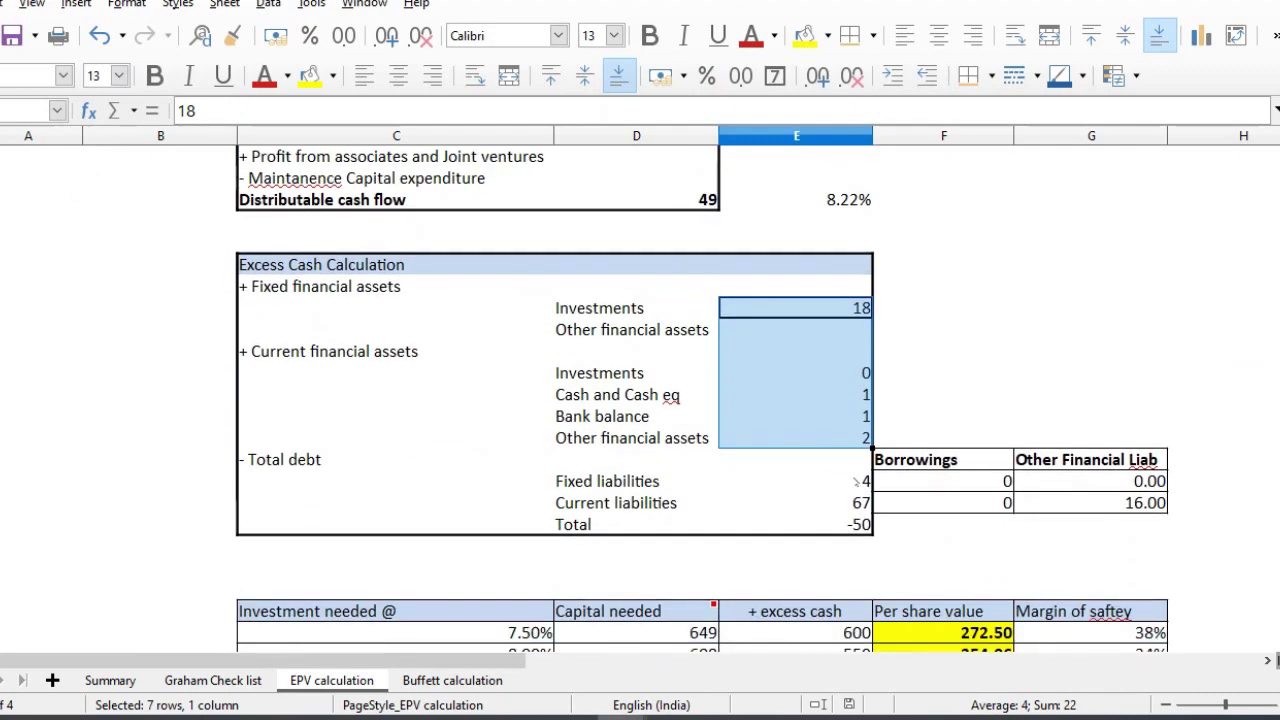
pyautogui.moveTo(855, 481); pyautogui.dragTo(858, 503)
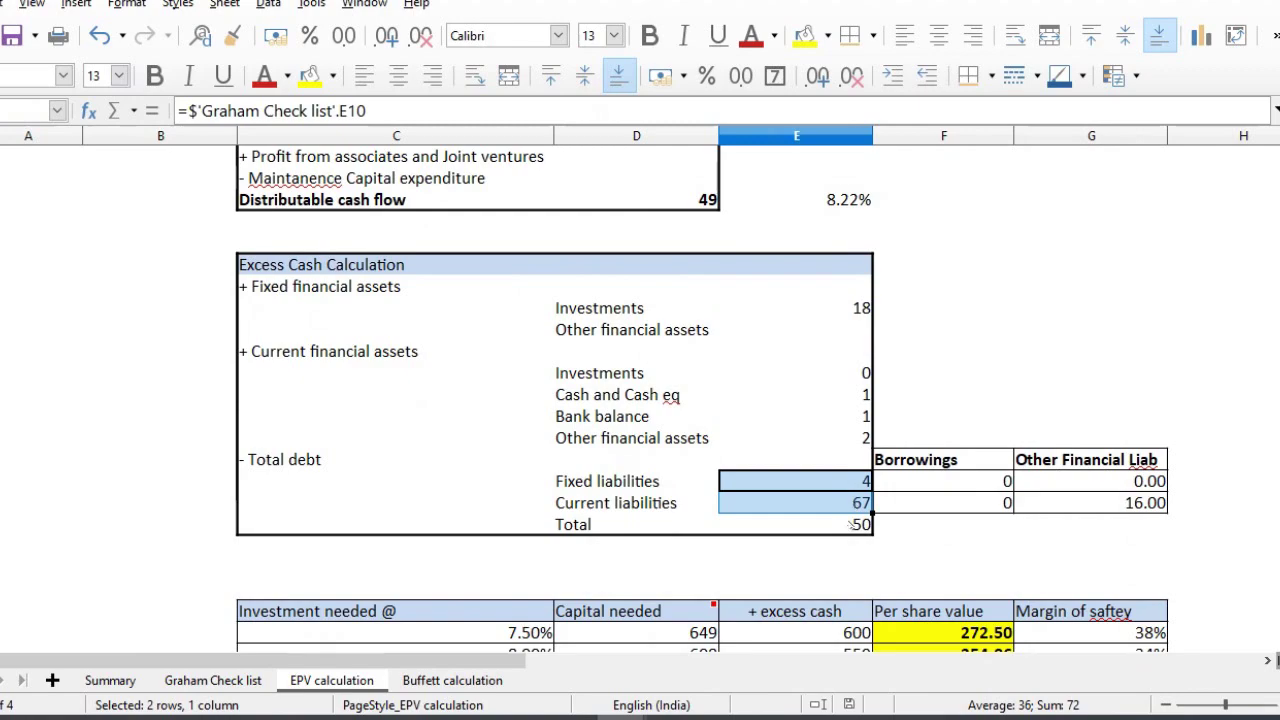
pyautogui.click(852, 525)
# Review the Investment needed table and select the per share value for the 7.50% rate.
pyautogui.press('Down')
pyautogui.press('Down')
pyautogui.press('Down')
pyautogui.press('Down')
pyautogui.press('Down')
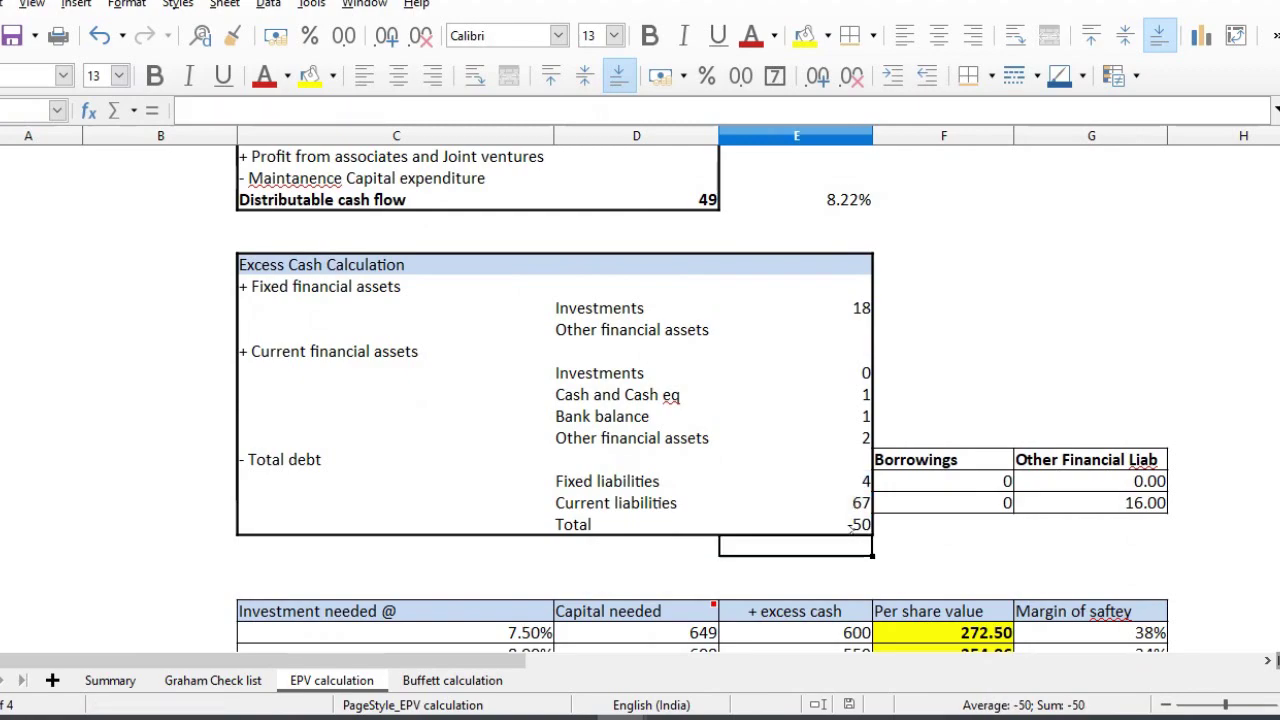
pyautogui.press('Down')
pyautogui.press('Down')
pyautogui.press('Down')
pyautogui.press('Down')
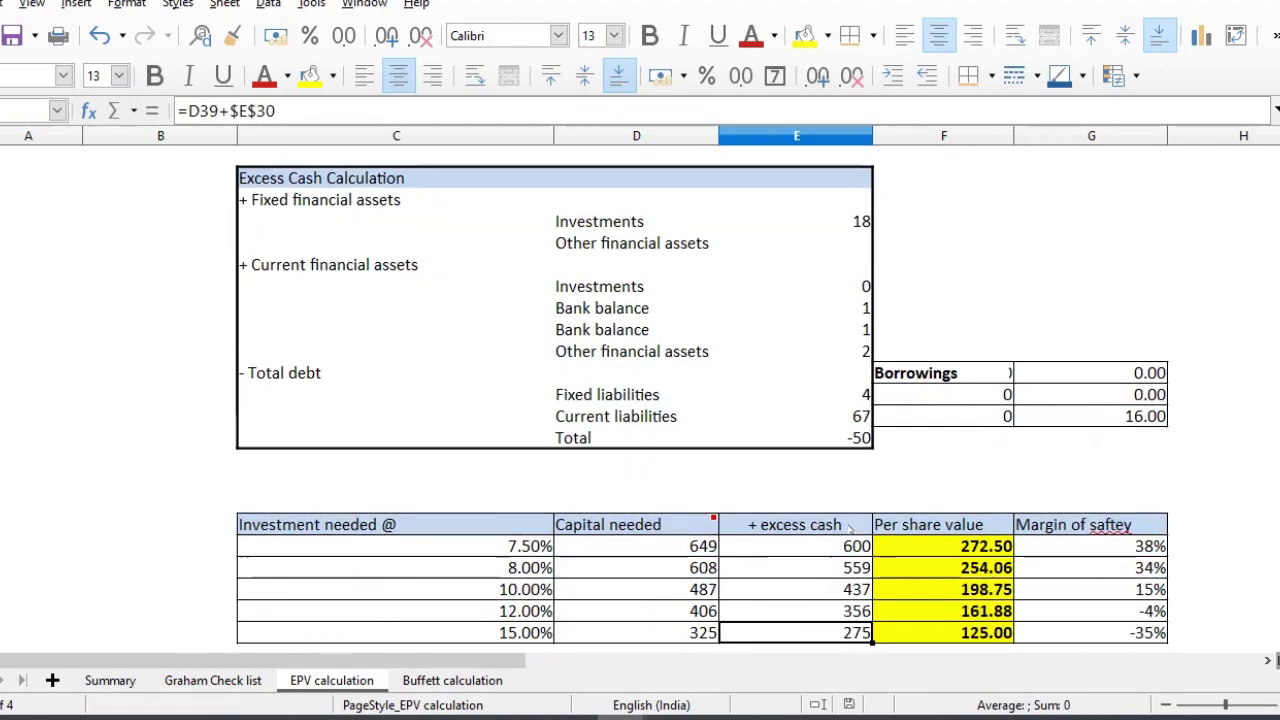
pyautogui.press('Right')
pyautogui.press('Up')
pyautogui.press('Up')
pyautogui.press('Up')
pyautogui.press('Up')
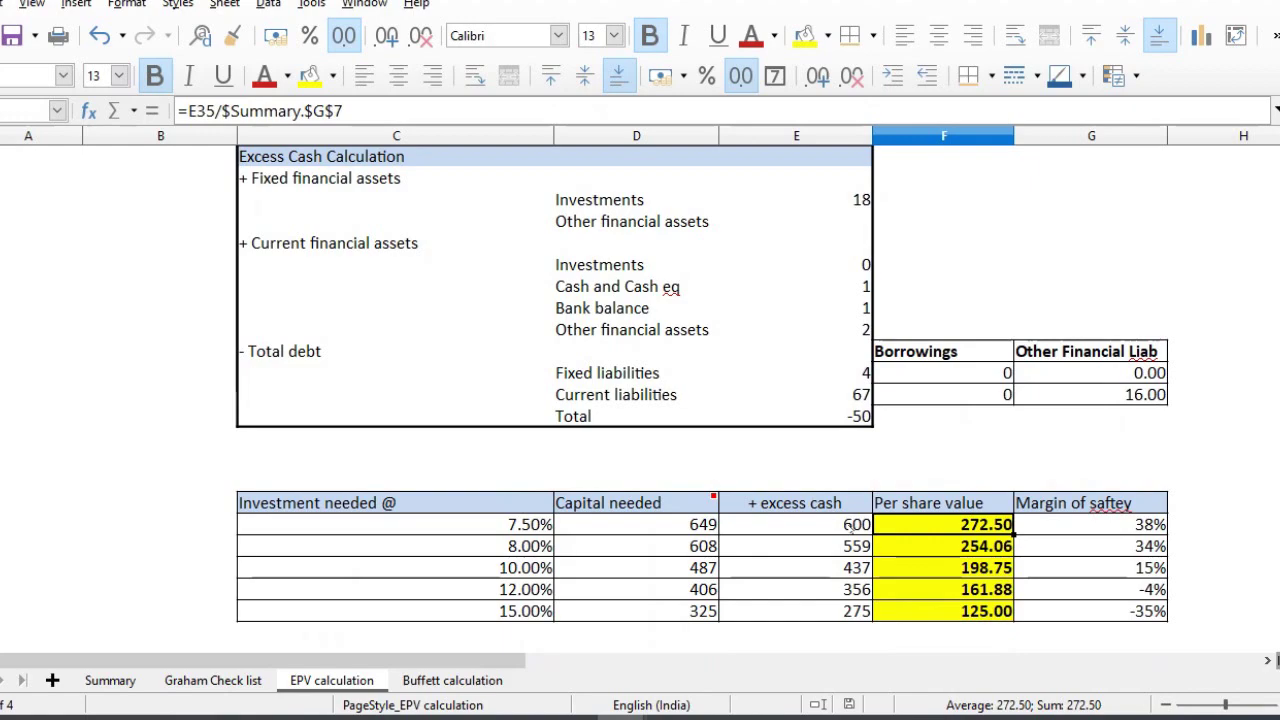
# Try clearing the fixed and current liabilities under Total debt, and undo the deletion.
pyautogui.moveTo(831, 381); pyautogui.dragTo(828, 390)
pyautogui.press('Delete')
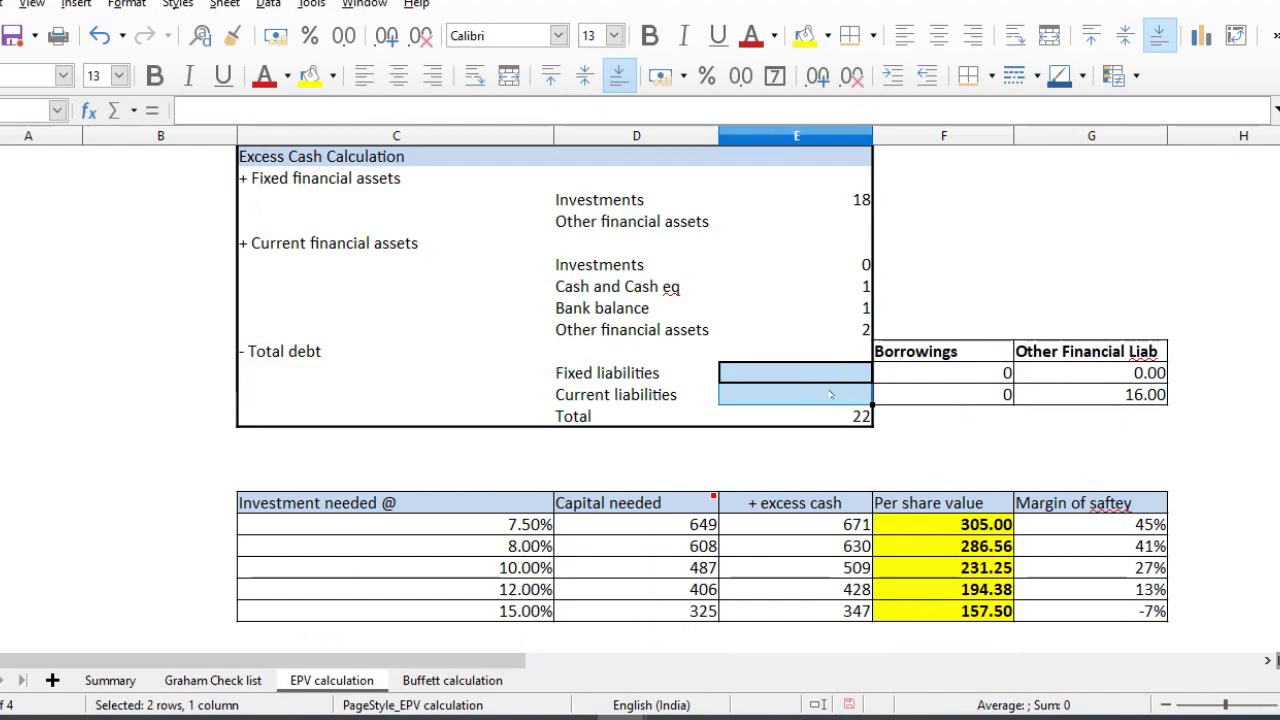
pyautogui.hotkey('ctrl', 'z')
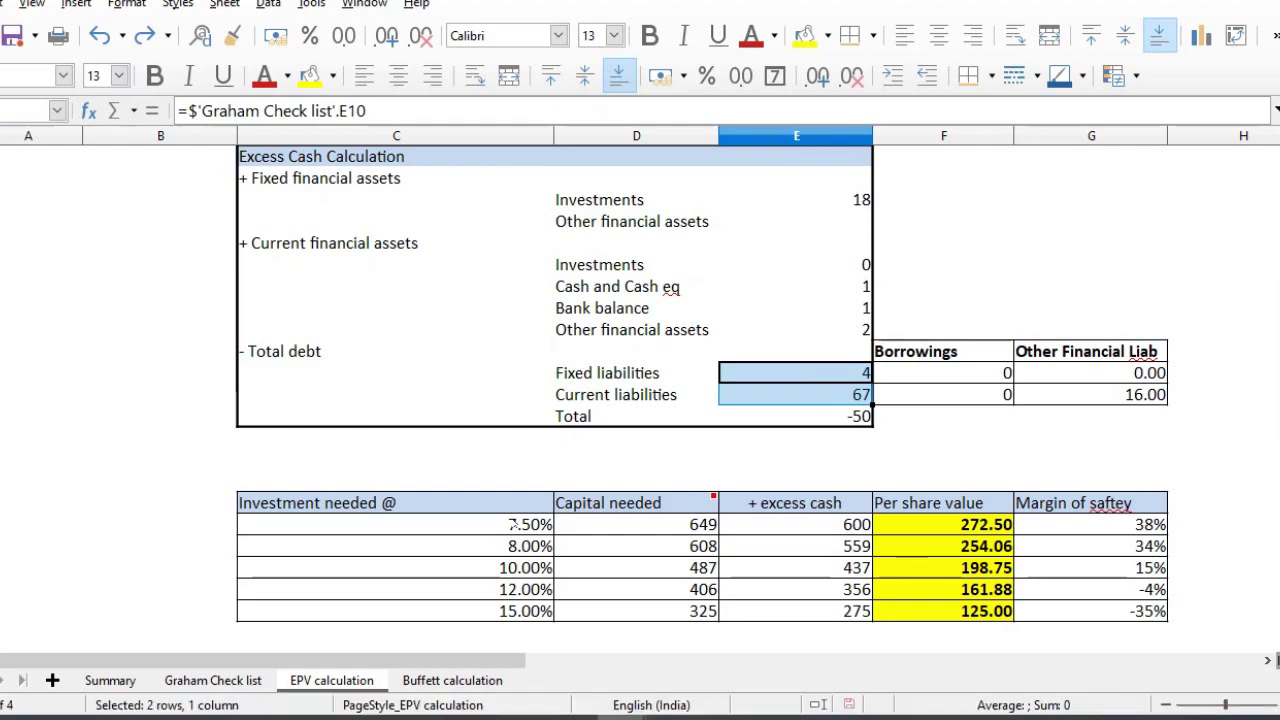
# Open the Buffett calculation sheet and review the 4 year average profit, D&A, capital expense and borrowings deduction.
pyautogui.click(452, 680)
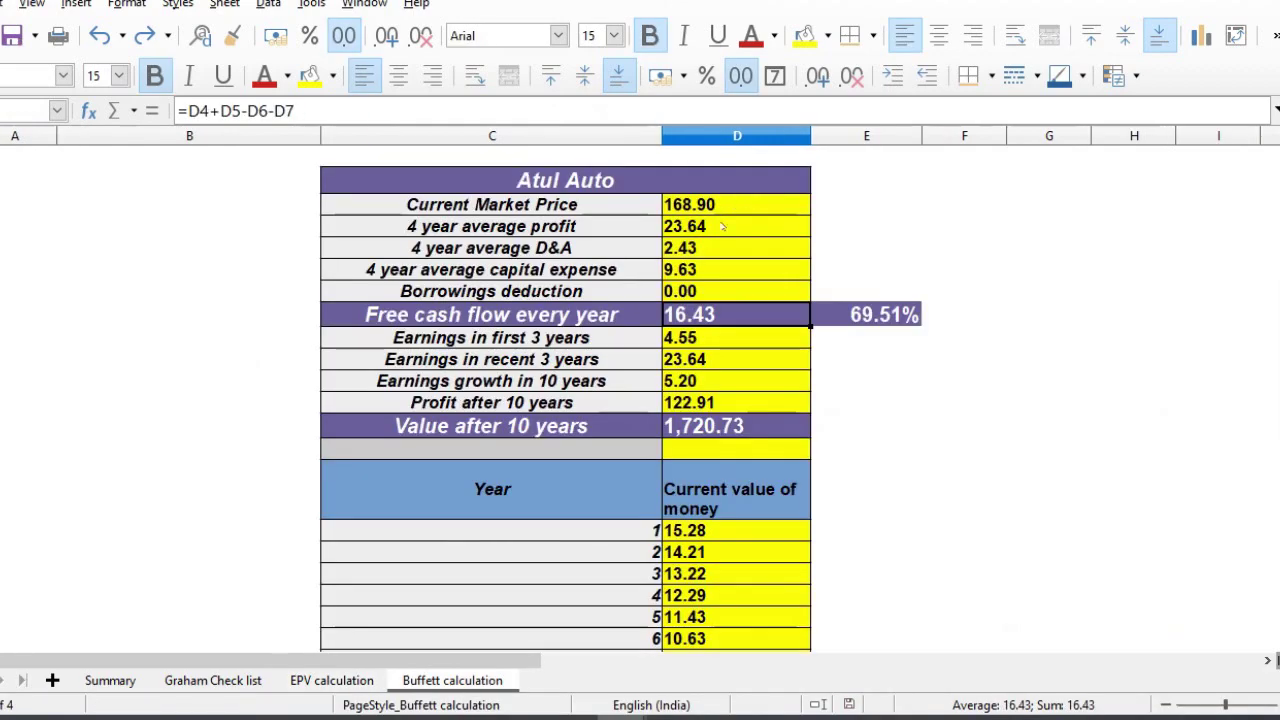
pyautogui.click(723, 228)
pyautogui.click(728, 248)
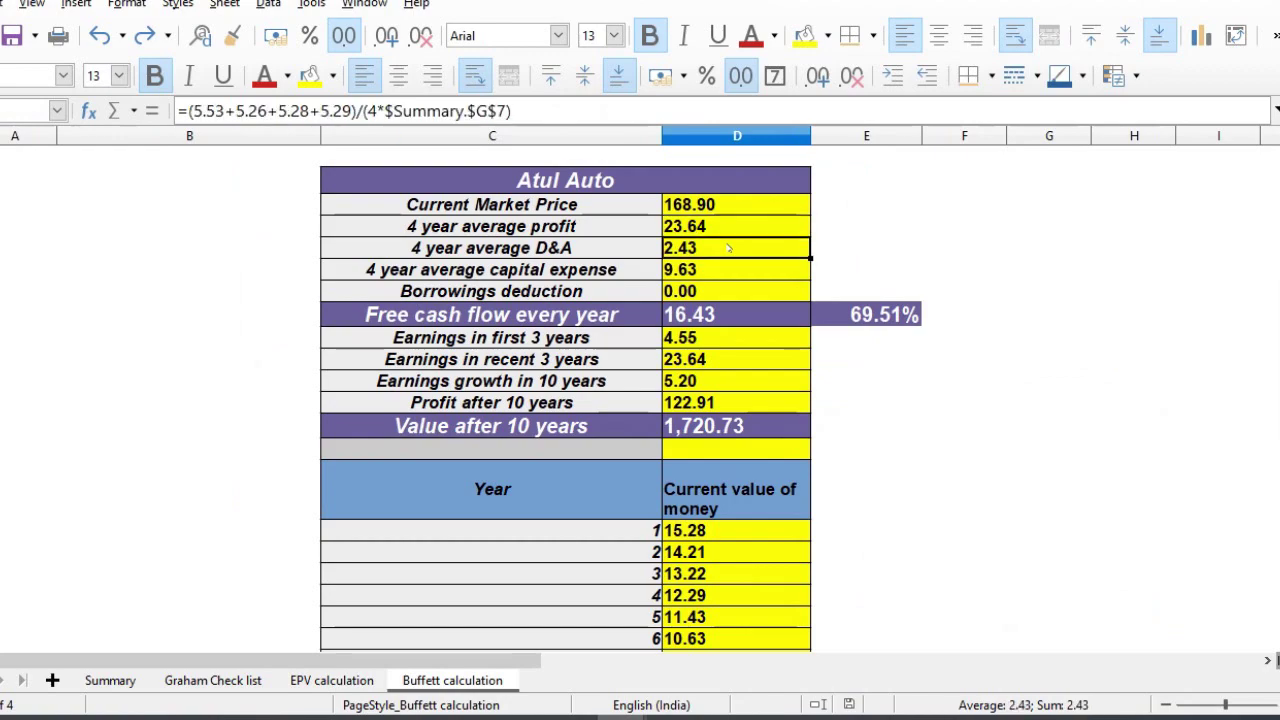
pyautogui.press('Down')
pyautogui.press('Up')
pyautogui.press('Down')
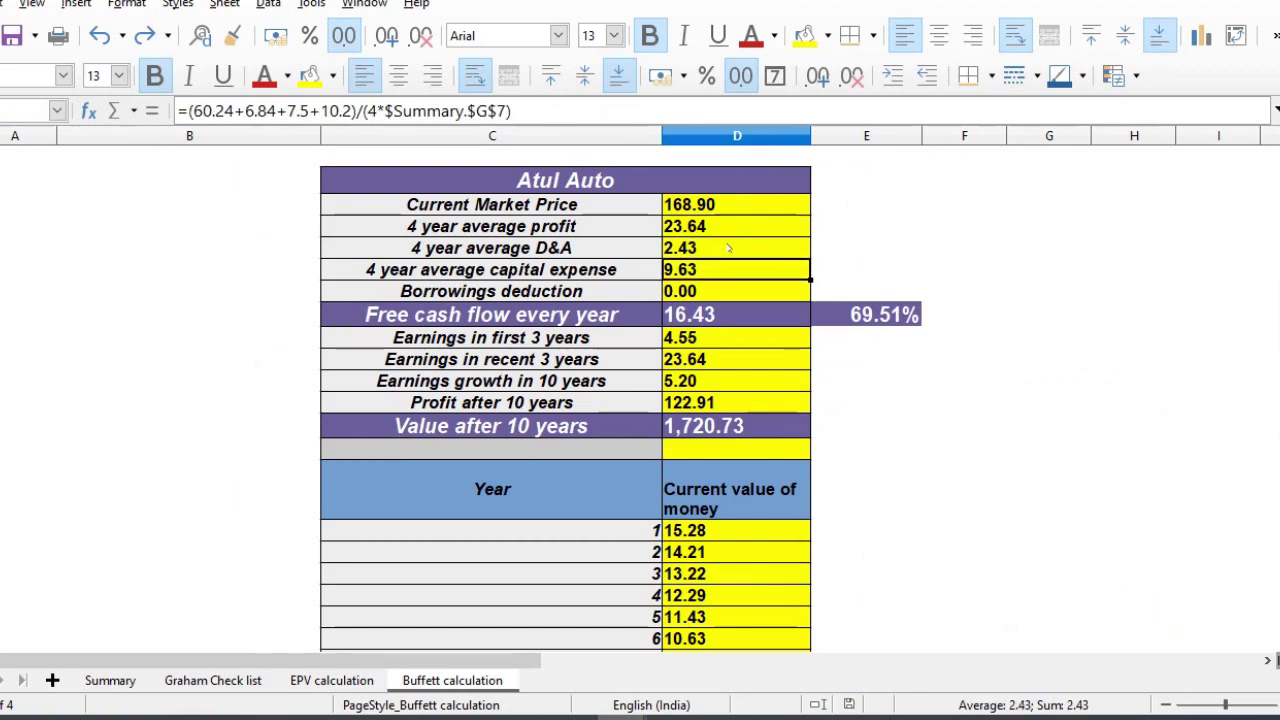
pyautogui.press('Down')
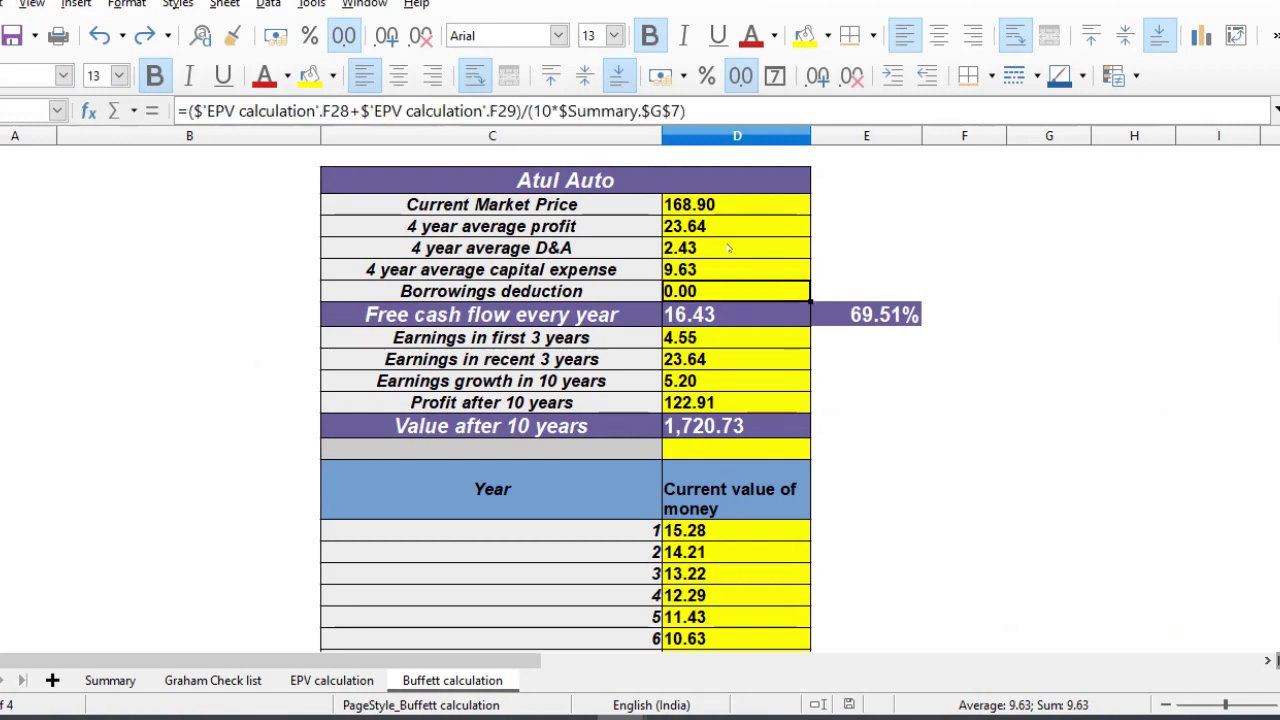
# Review how the yearly free cash flow is derived and select its percentage of the average profit.
pyautogui.press('Down')
pyautogui.press('Up')
pyautogui.press('Up')
pyautogui.press('Up')
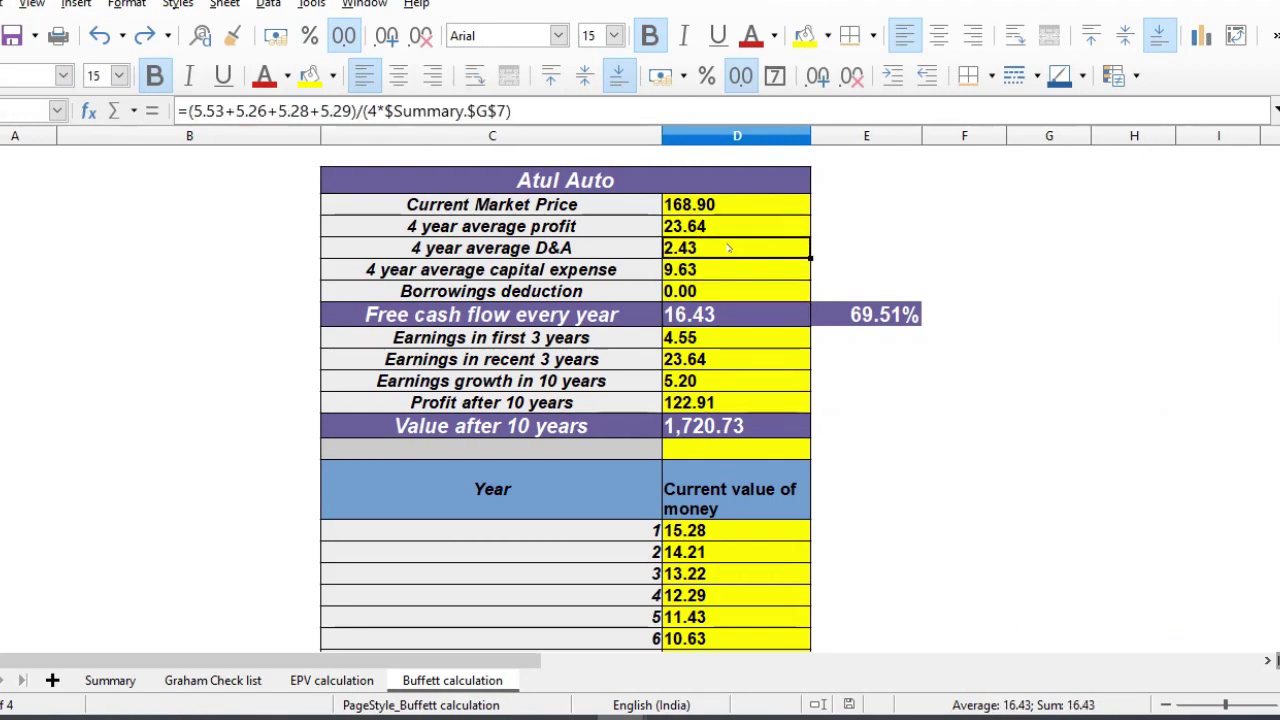
pyautogui.press('Down')
pyautogui.press('Down')
pyautogui.press('Down')
pyautogui.press('Right')
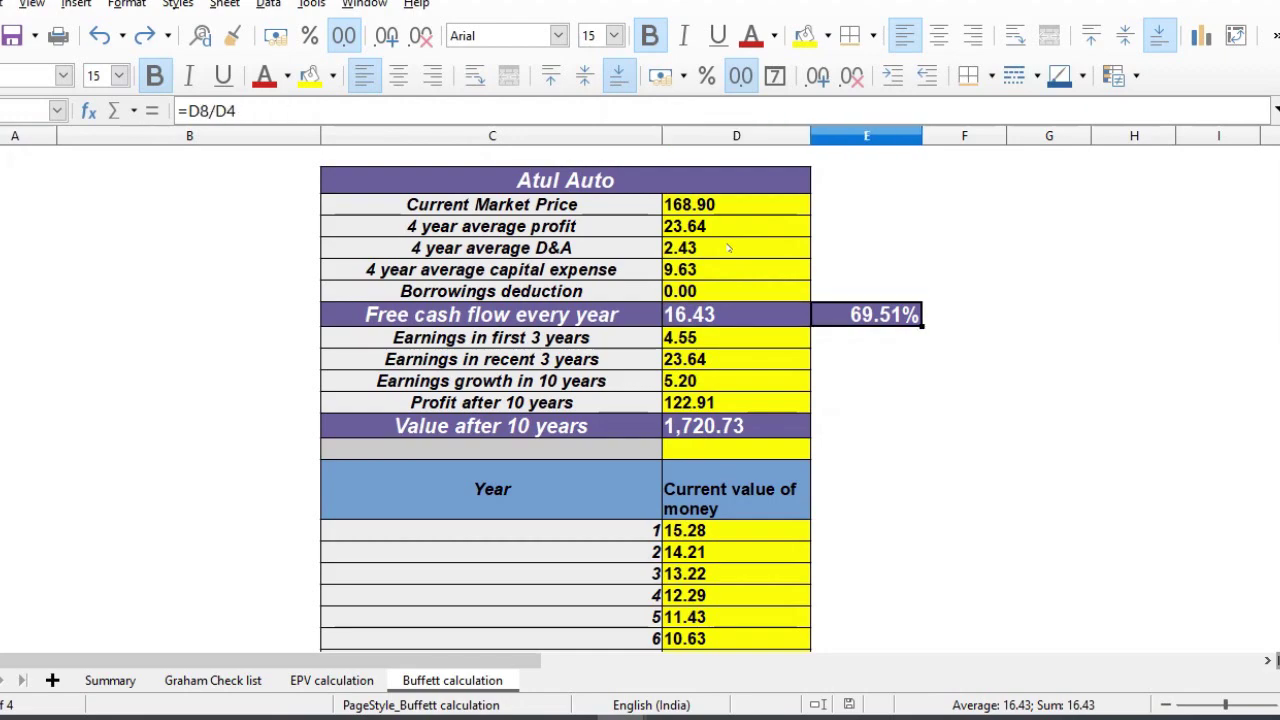
# Review the first and recent 3-year earnings, profit after 10 years and earnings growth in 10 years.
pyautogui.press('Left')
pyautogui.press('Down')
pyautogui.press('Down')
pyautogui.press('Down')
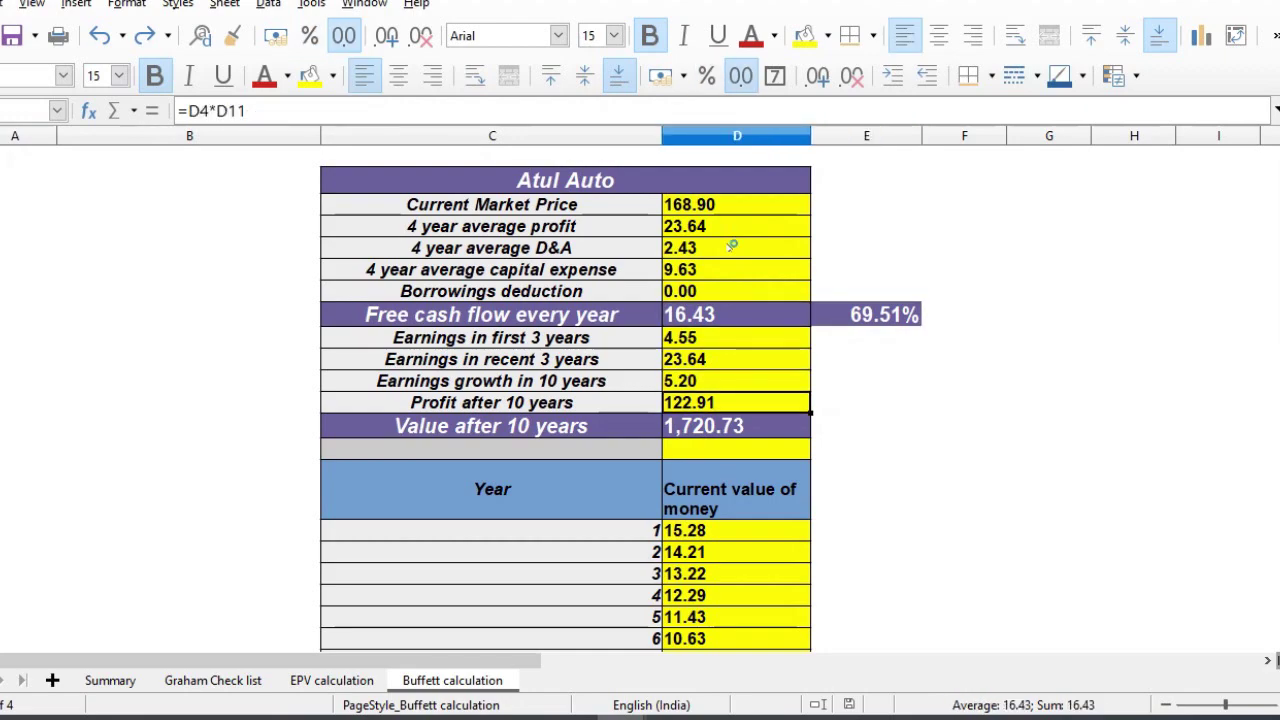
pyautogui.press('Up')
pyautogui.press('Up')
pyautogui.press('Down')
pyautogui.press('Up')
pyautogui.press('Down')
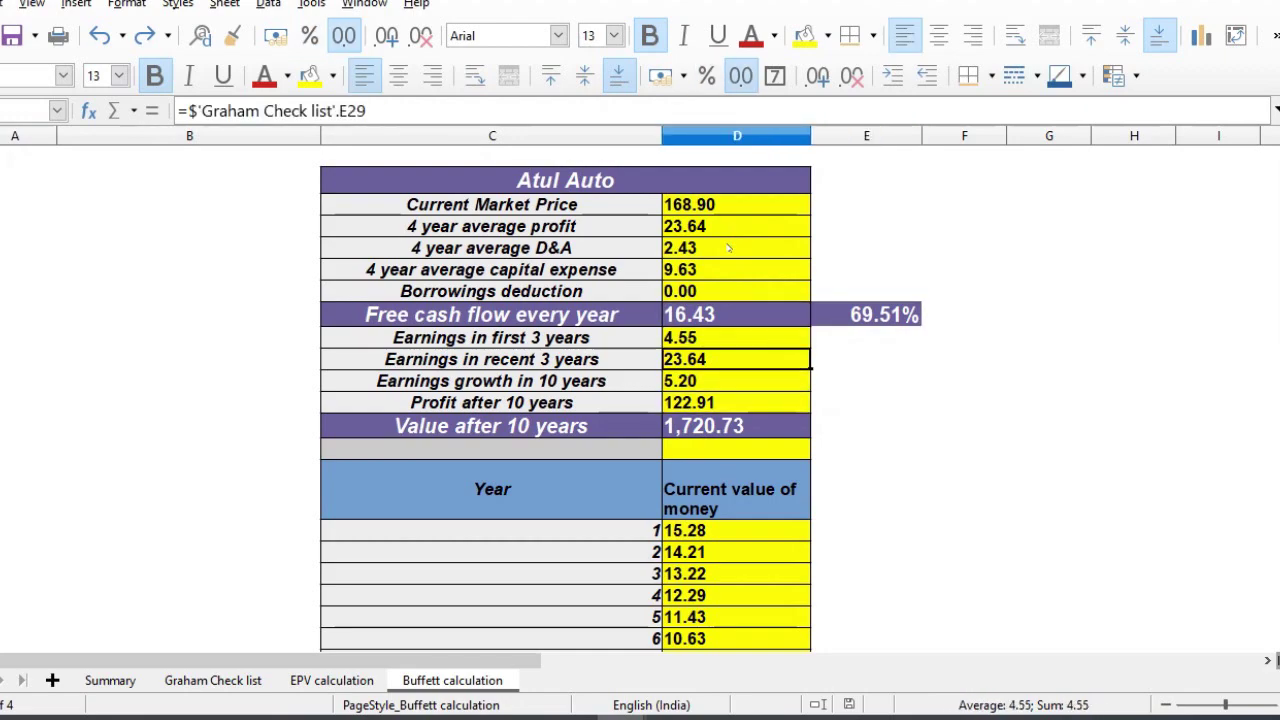
pyautogui.press('Down')
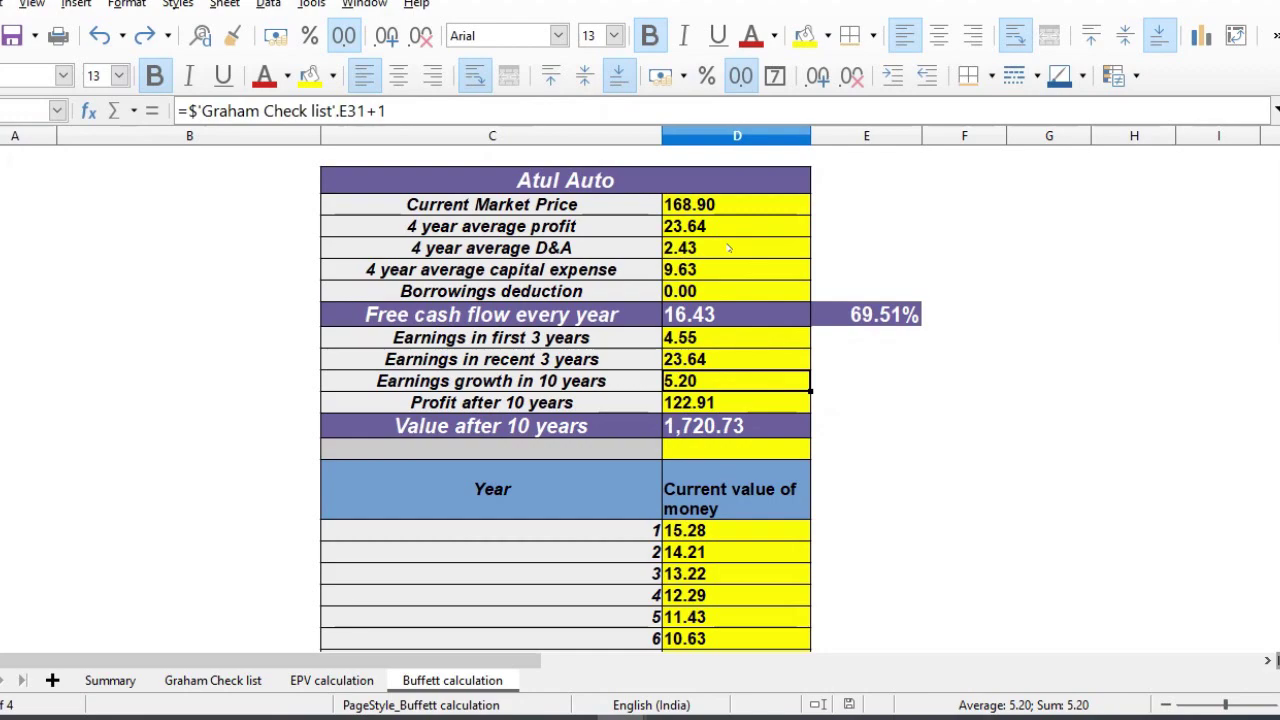
# Review the value after 10 years, the yearly current values of money and the price discount.
pyautogui.press('Down')
pyautogui.press('Down')
pyautogui.press('Down')
pyautogui.press('Down')
pyautogui.press('Down')
pyautogui.press('Down')
pyautogui.press('Down')
pyautogui.press('Down')
pyautogui.press('Down')
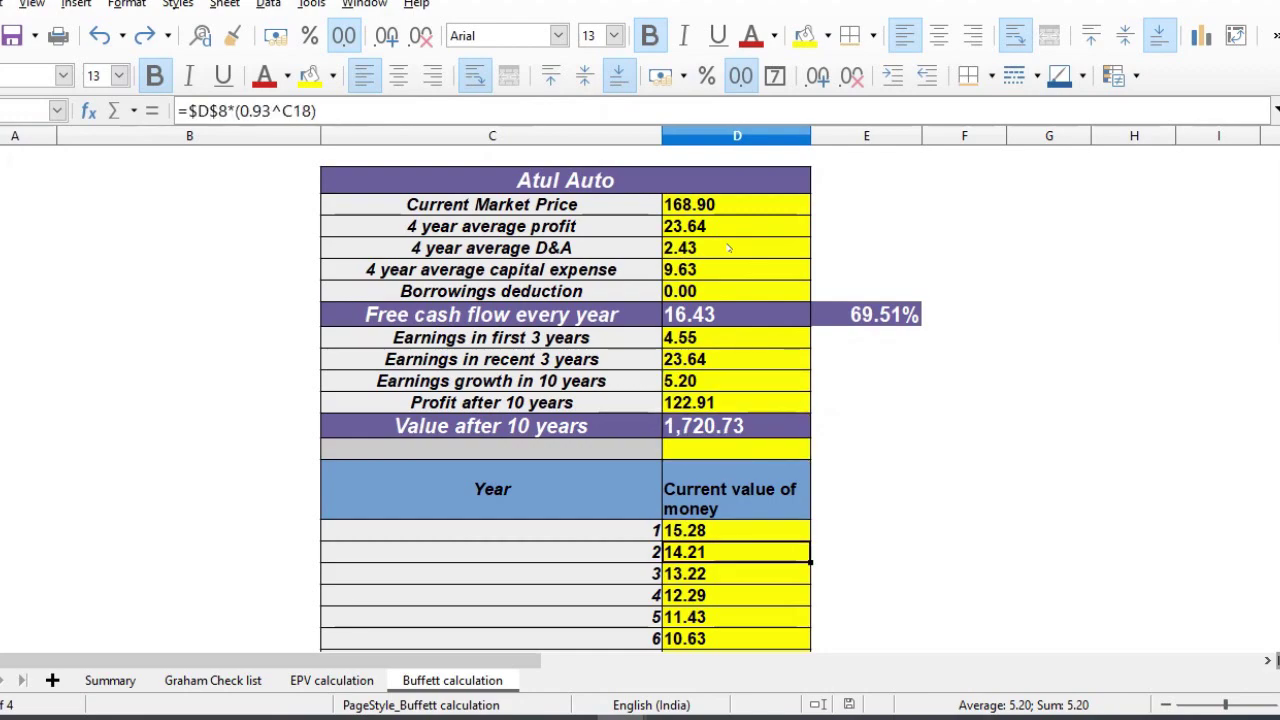
pyautogui.press('Down')
pyautogui.press('Down')
pyautogui.press('Down')
pyautogui.press('Down')
pyautogui.press('Down')
pyautogui.press('Down')
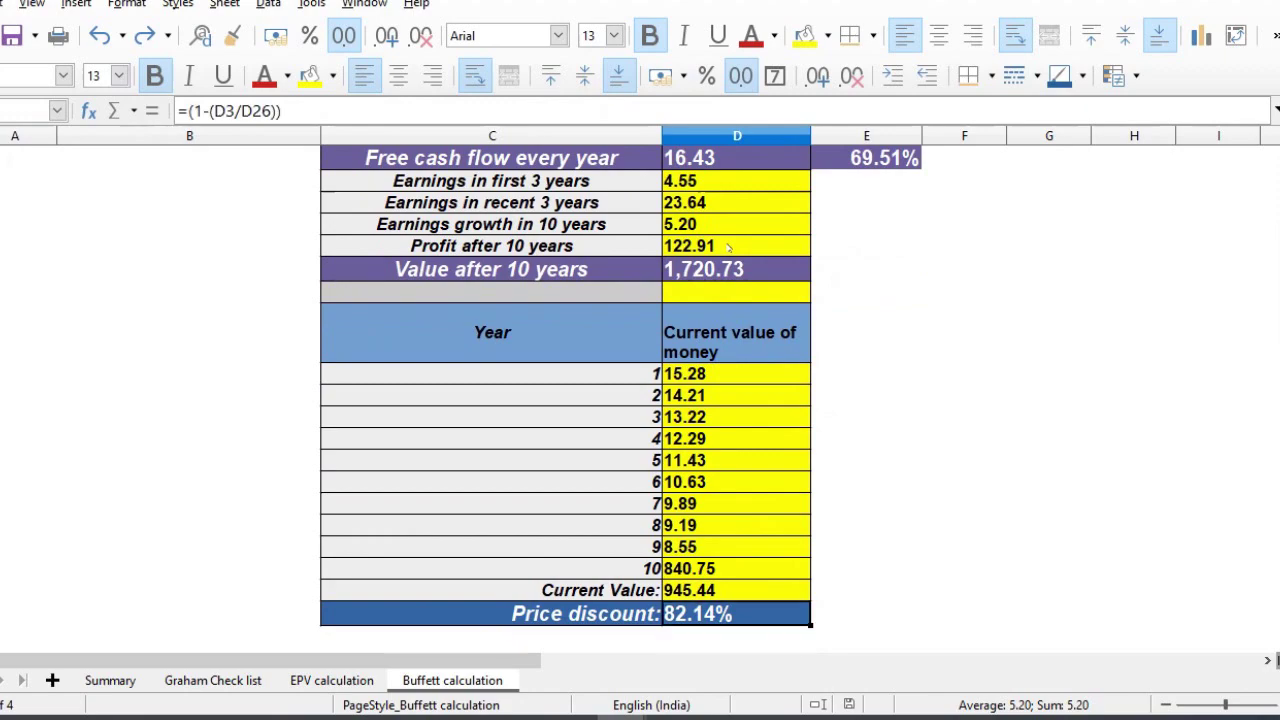
# Set Earnings growth in 10 years to 2 in the Buffett calculation.
pyautogui.press('Up')
pyautogui.press('Up')
pyautogui.press('Up')
pyautogui.press('Up')
pyautogui.press('Up')
pyautogui.press('Up')
pyautogui.press('Up')
pyautogui.press('Up')
pyautogui.press('Up')
pyautogui.press('Up')
pyautogui.press('Up')
pyautogui.press('Up')
pyautogui.press('Up')
pyautogui.press('Up')
pyautogui.press('Up')
pyautogui.press('Up')
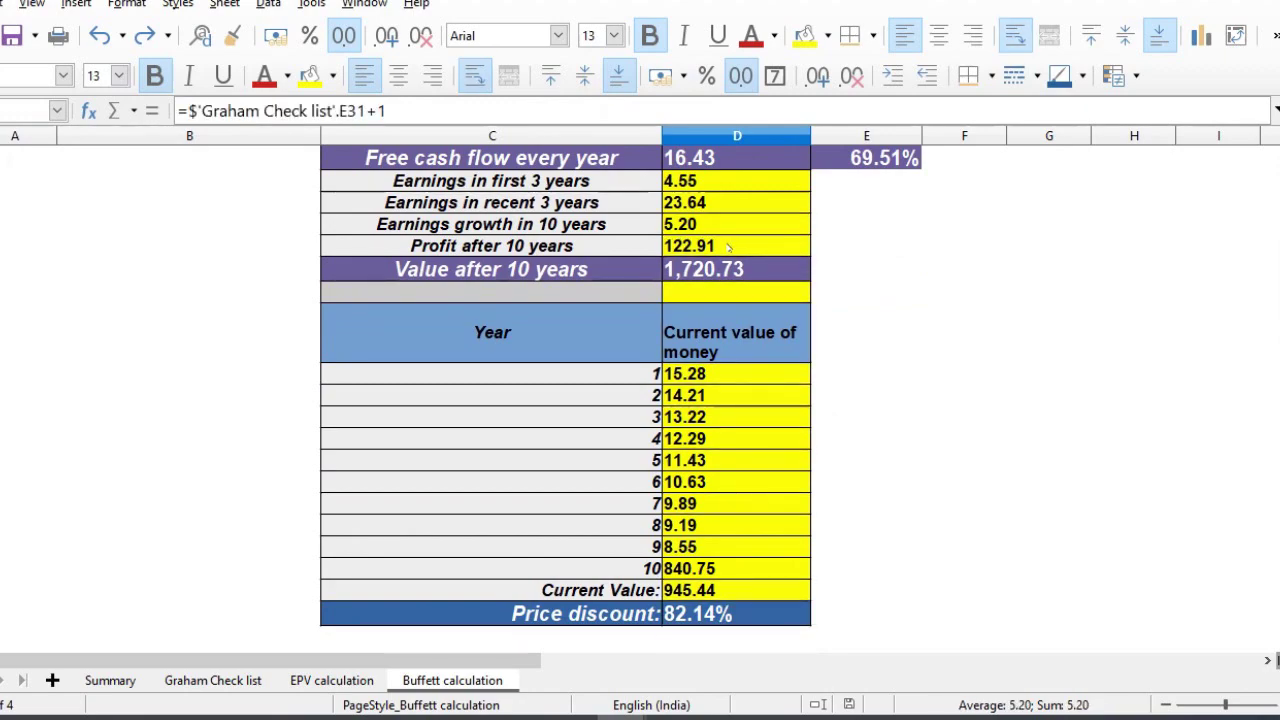
pyautogui.write('2')
pyautogui.press('Return')
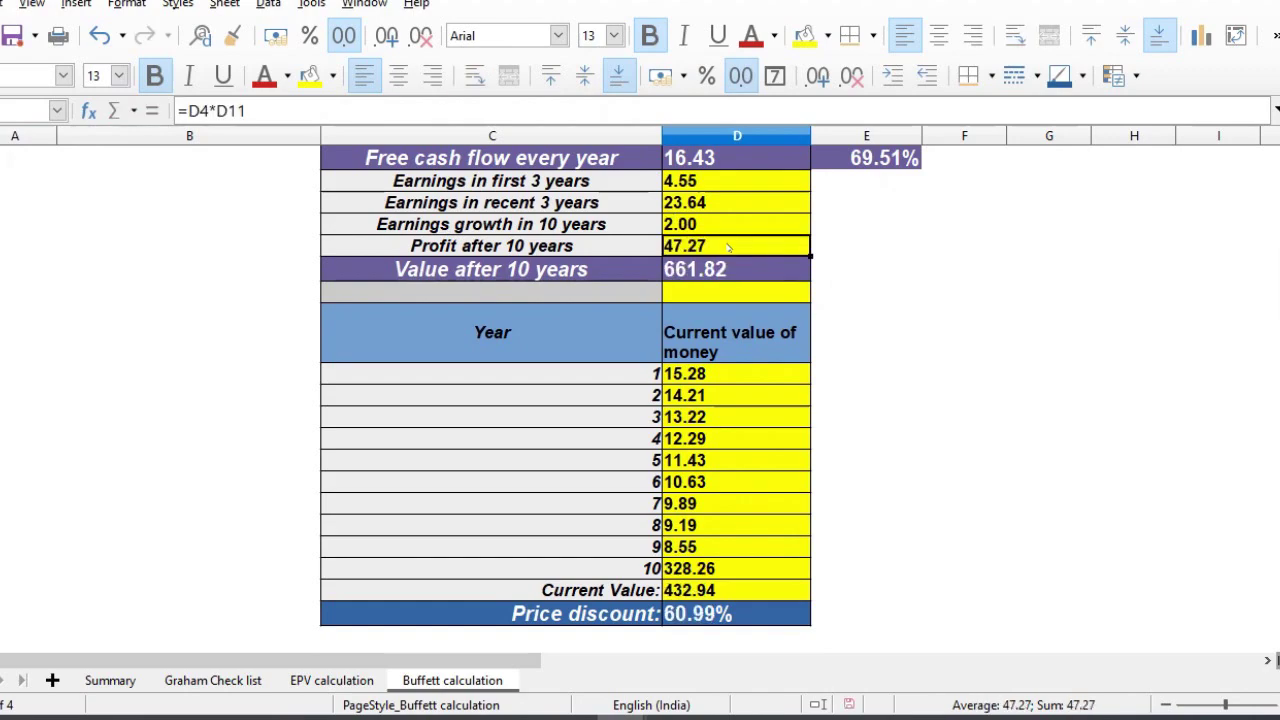
# Set Earnings growth in 10 years to 1 in the Buffett calculation.
pyautogui.press('Up')
pyautogui.write('1')
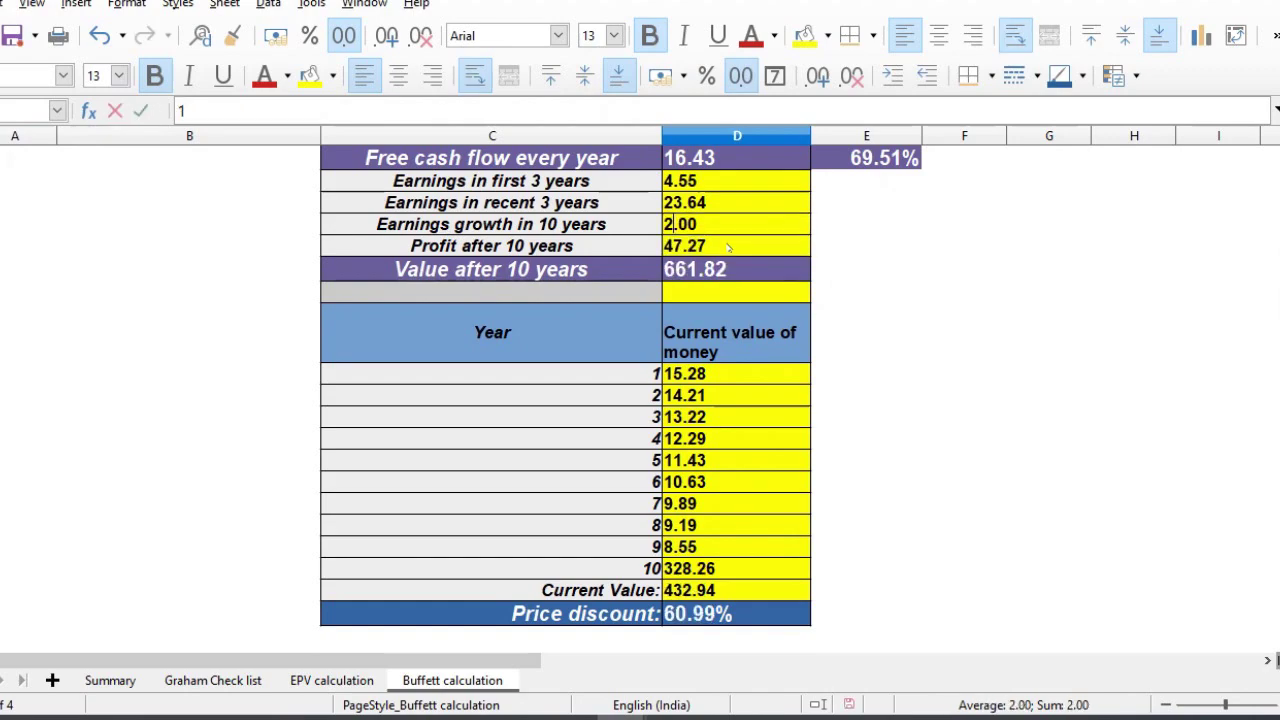
pyautogui.press('Return')
# Review the recalculated yearly values and select the Current Value total.
pyautogui.press('Down')
pyautogui.press('Down')
pyautogui.press('Down')
pyautogui.press('Down')
pyautogui.press('Down')
pyautogui.press('Down')
pyautogui.press('Down')
pyautogui.press('Down')
pyautogui.press('Down')
pyautogui.press('Down')
pyautogui.press('Down')
pyautogui.press('Down')
pyautogui.press('Down')
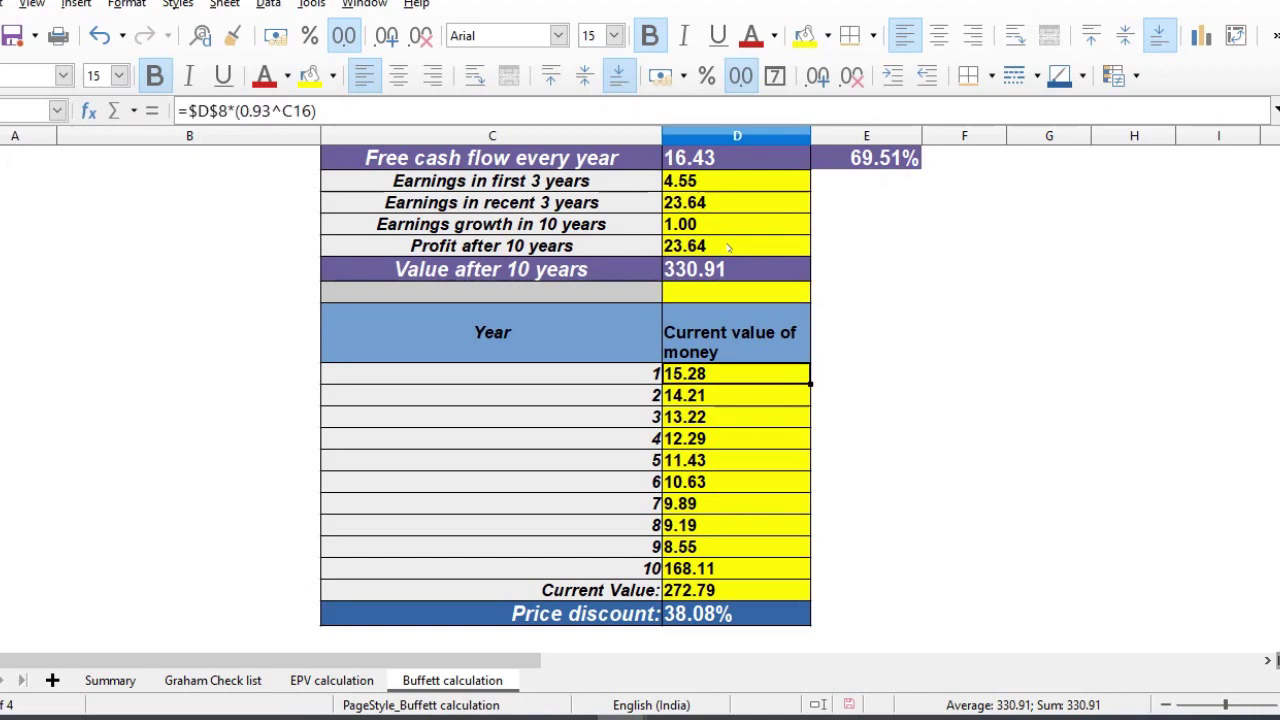
pyautogui.press('Down')
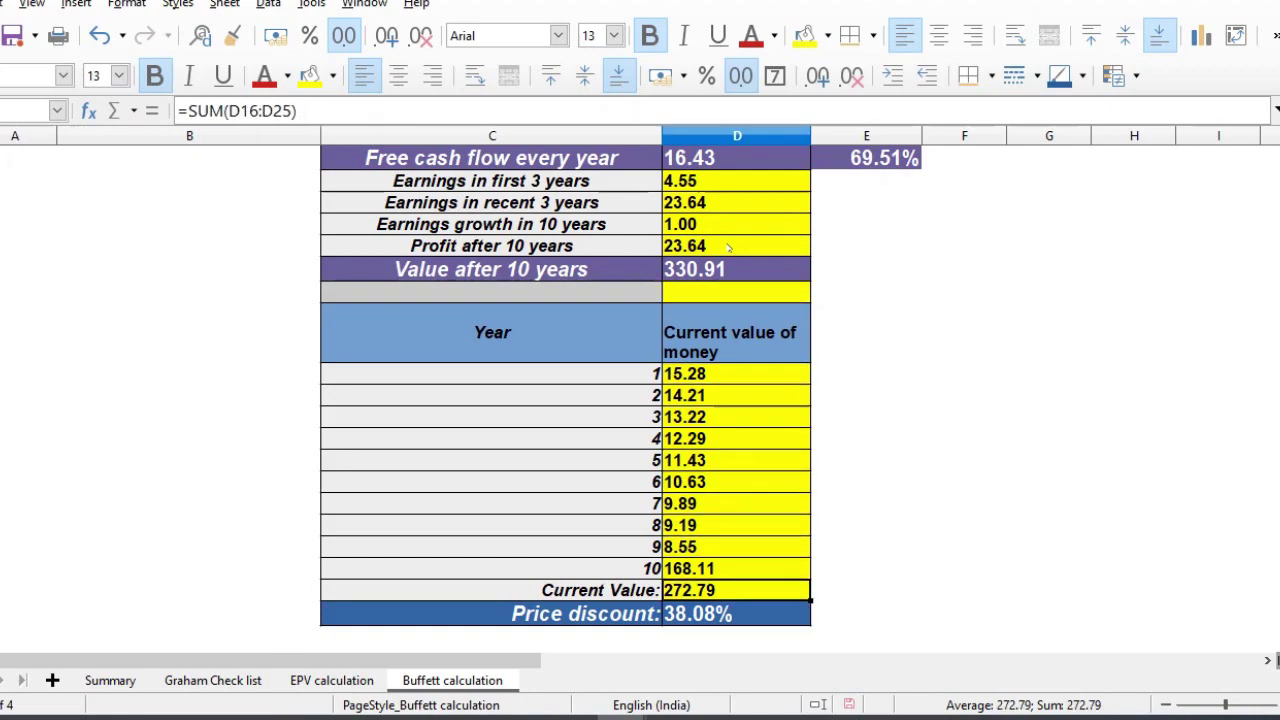